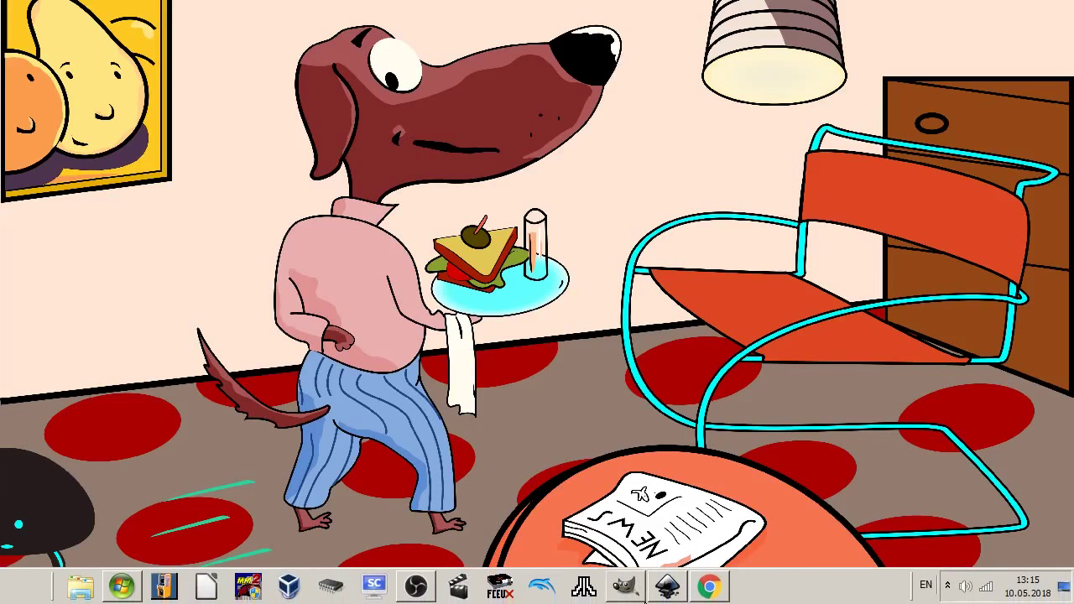
# Move the petal-ring reference picture left to X −2999 and zoom out to see it beside the page
pyautogui.click(667, 591)
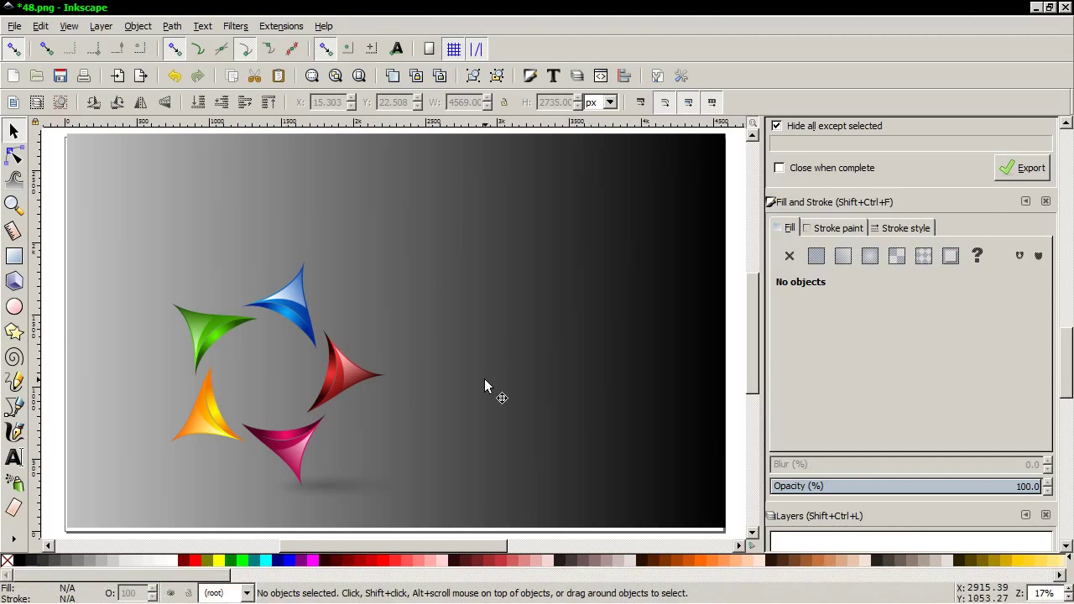
pyautogui.click(484, 379)
pyautogui.moveTo(485, 391); pyautogui.dragTo(78, 408)
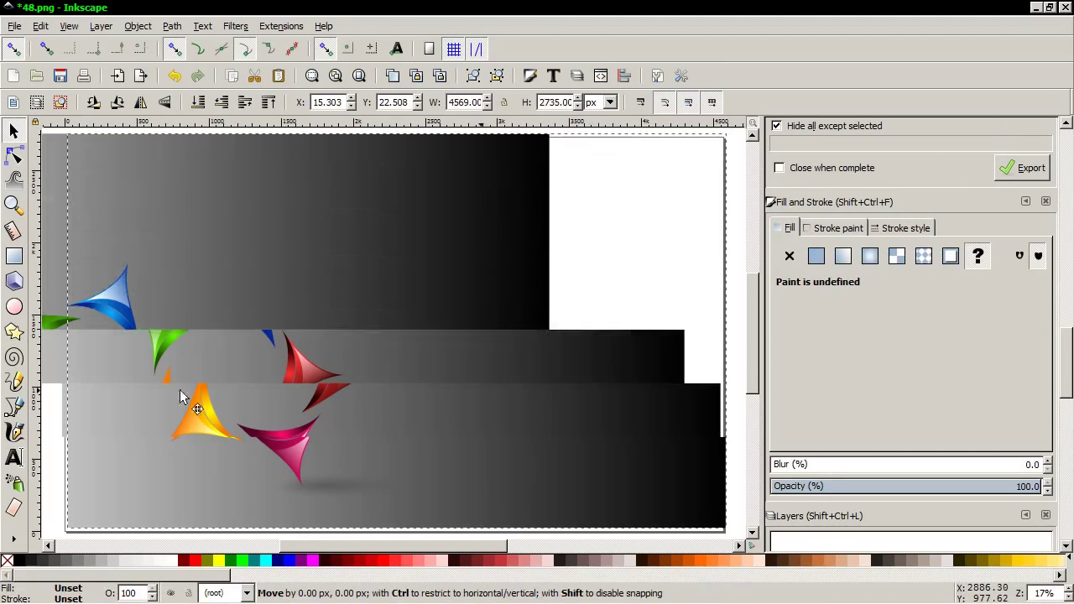
pyautogui.scroll(-2, 78, 408)
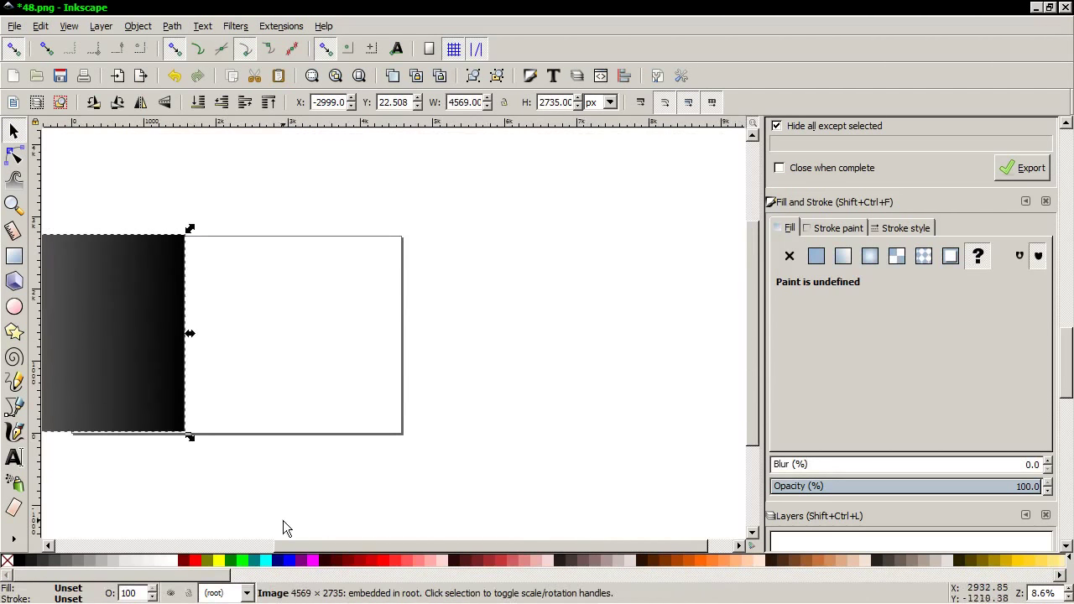
pyautogui.moveTo(277, 545); pyautogui.dragTo(114, 543)
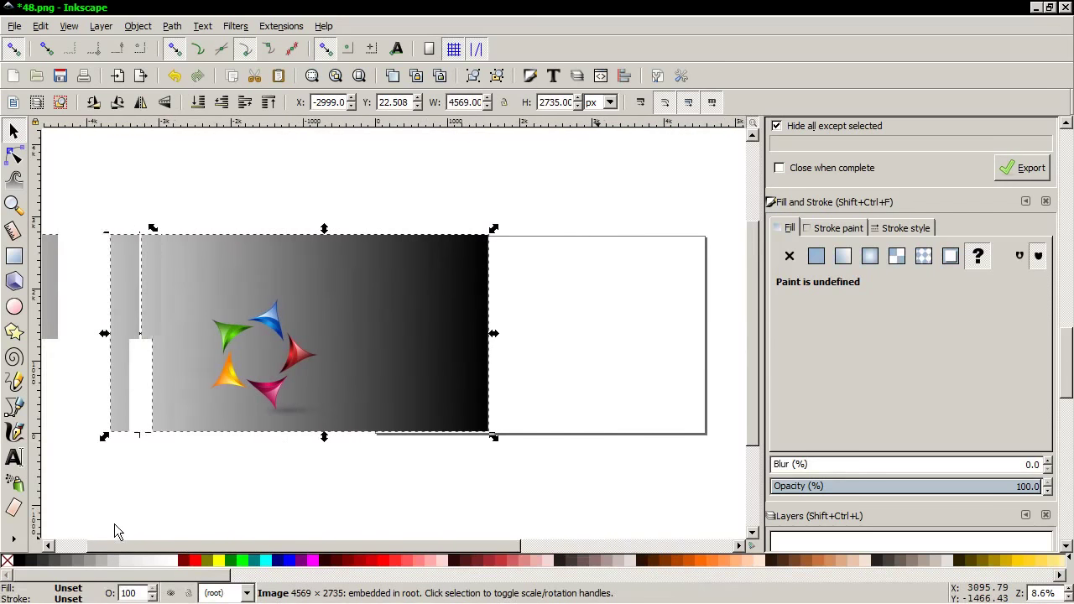
pyautogui.click(349, 398)
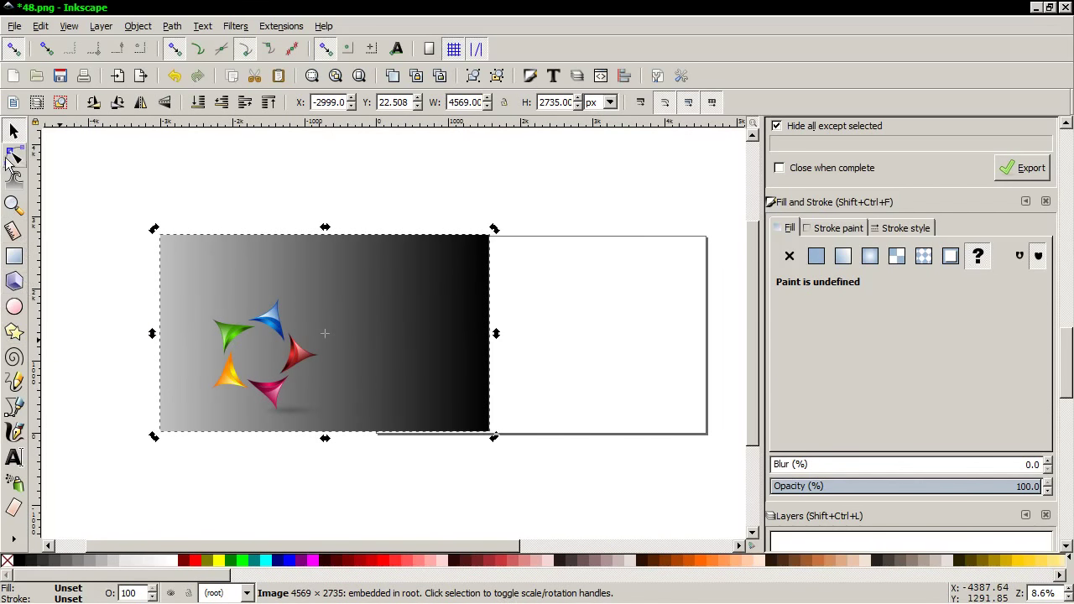
# Draw a red three-cornered star on the blank page and convert it to a path
pyautogui.click(12, 334)
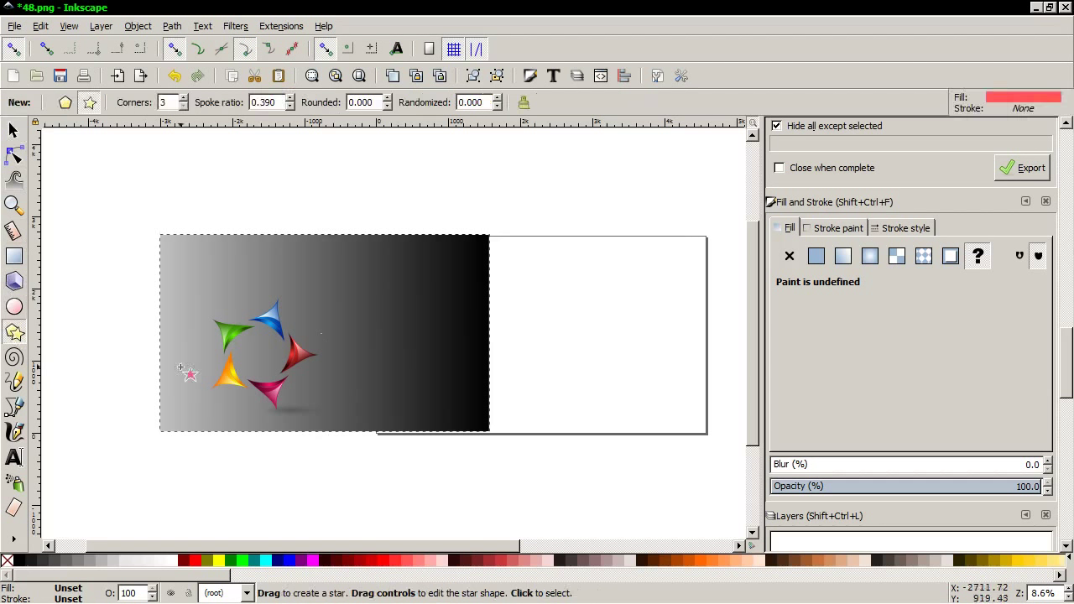
pyautogui.moveTo(617, 378); pyautogui.dragTo(564, 334)
pyautogui.click(13, 130)
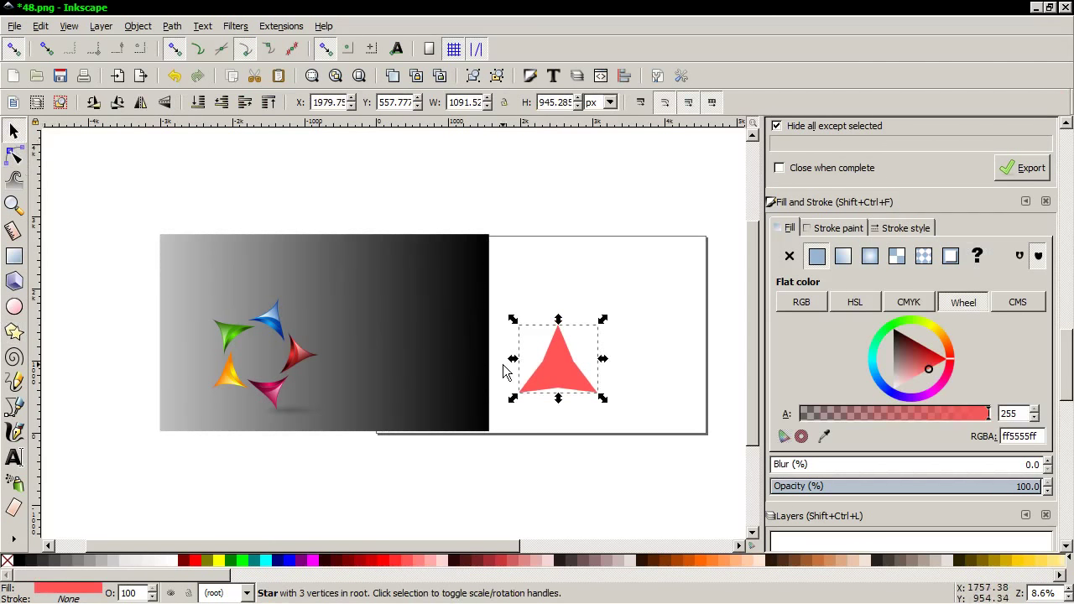
pyautogui.click(172, 26)
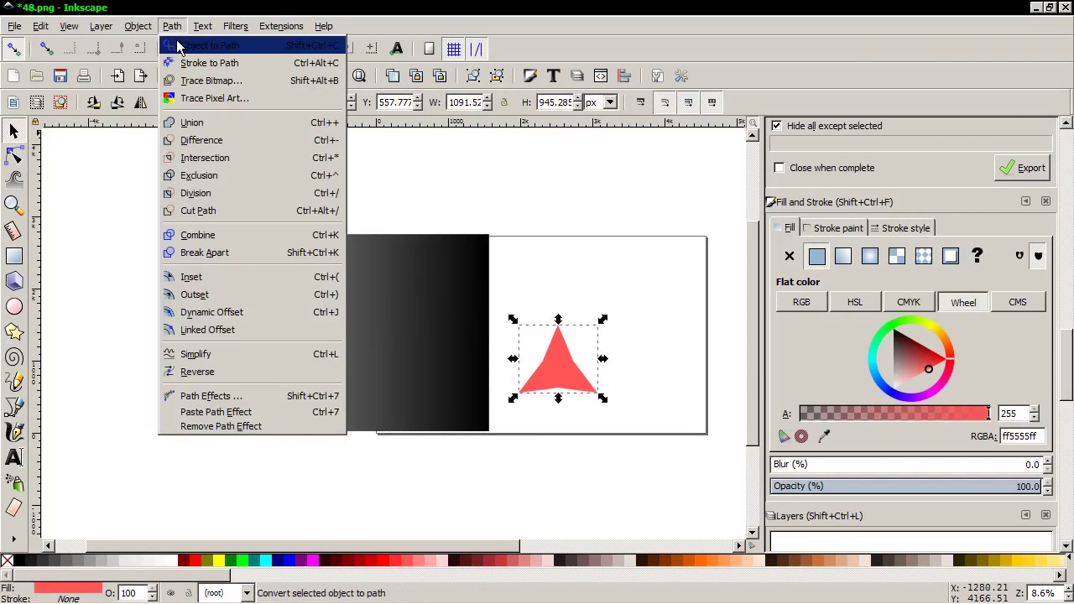
pyautogui.click(178, 50)
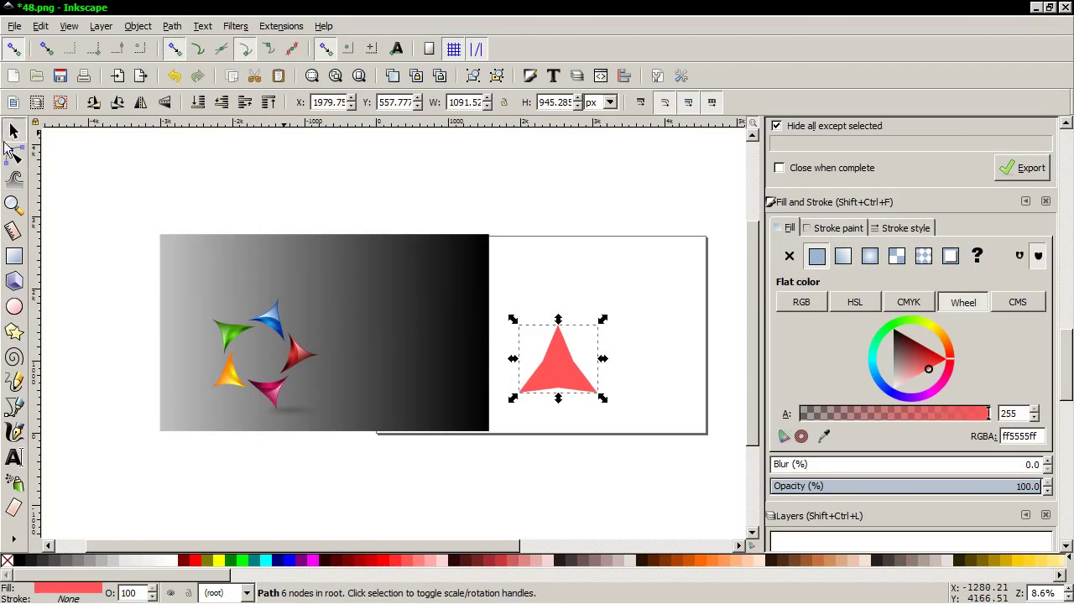
# Make the triangle's three mid-side nodes symmetric
pyautogui.click(10, 159)
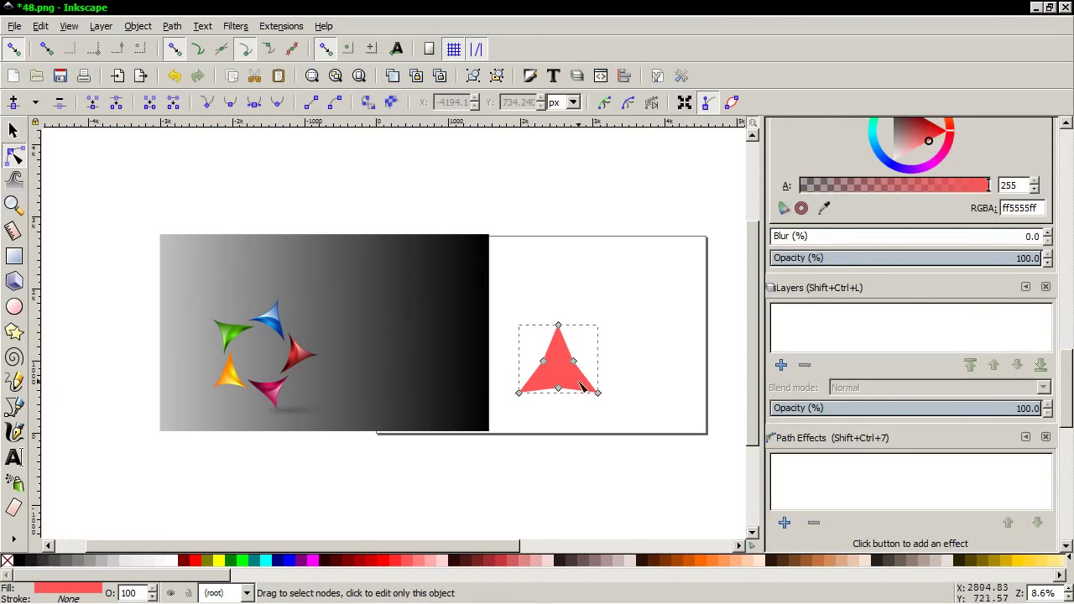
pyautogui.click(543, 364)
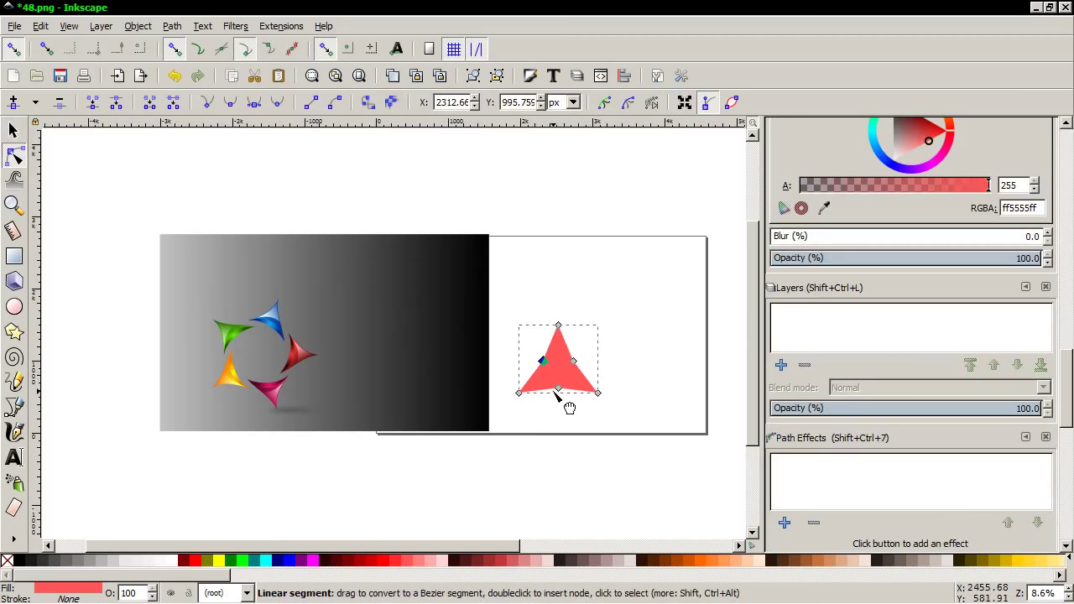
pyautogui.keyDown('shift'); pyautogui.click(558, 389); pyautogui.keyUp('shift')
pyautogui.keyDown('shift'); pyautogui.click(574, 361); pyautogui.keyUp('shift')
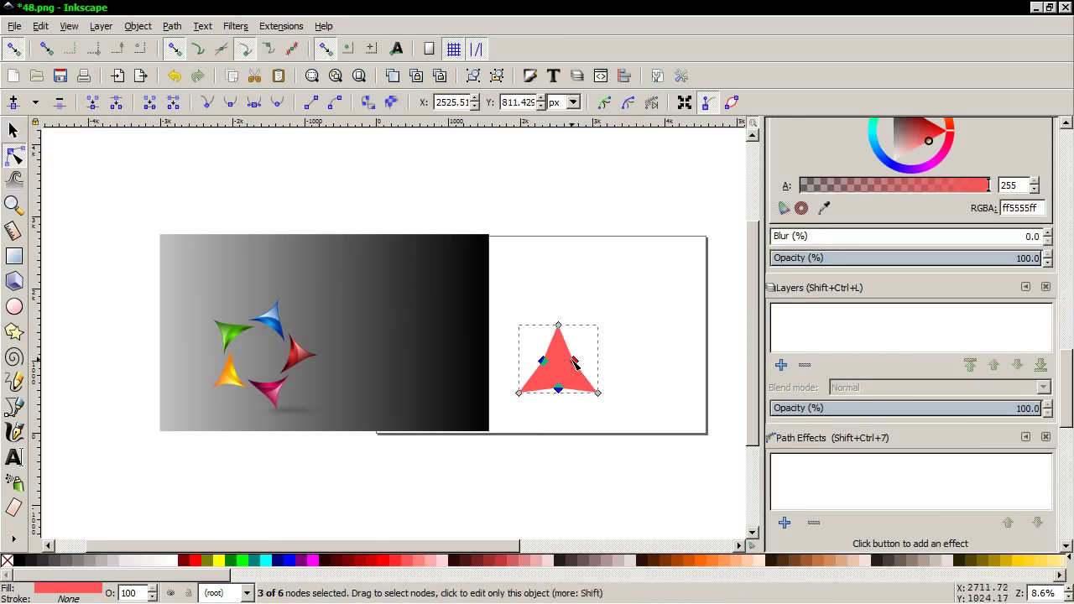
pyautogui.click(253, 103)
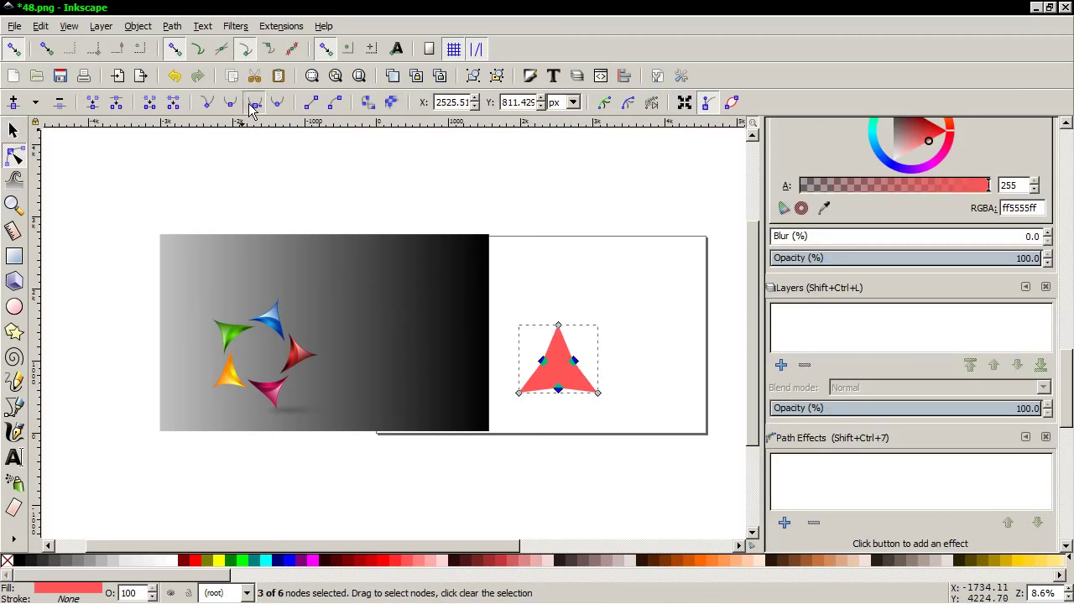
pyautogui.click(548, 262)
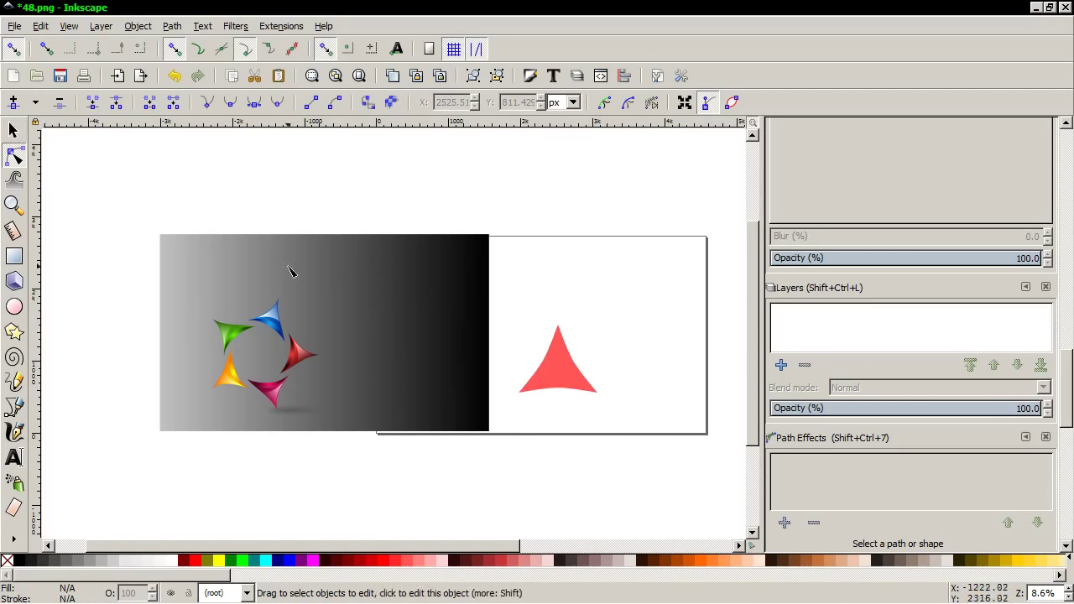
# Move the left-side node, auto-smooth it and stretch its handle to curve the left edge
pyautogui.click(547, 369)
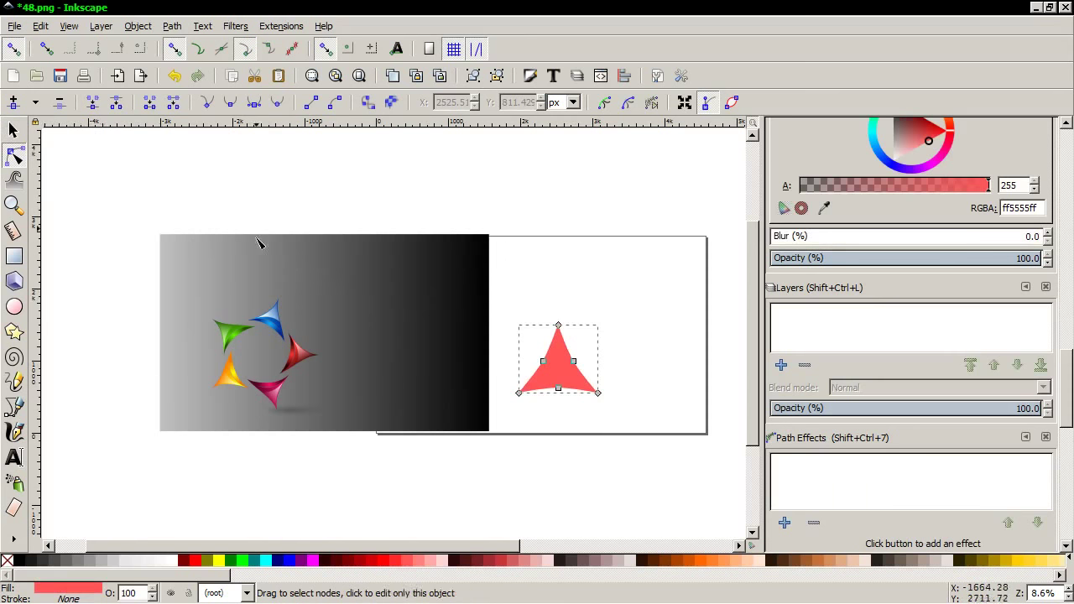
pyautogui.scroll(1, 549, 376)
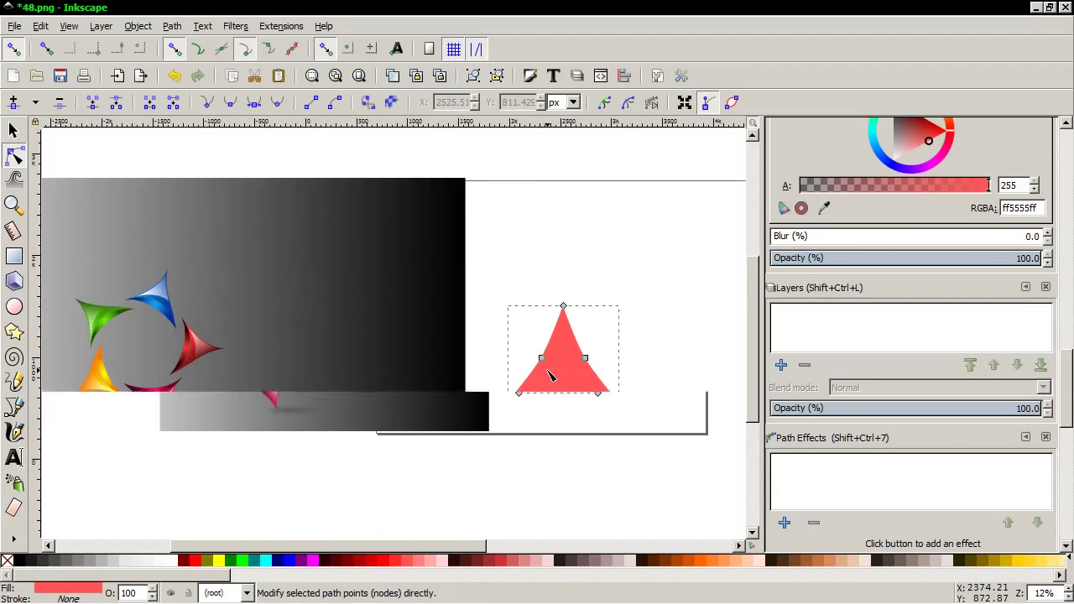
pyautogui.scroll(1, 549, 376)
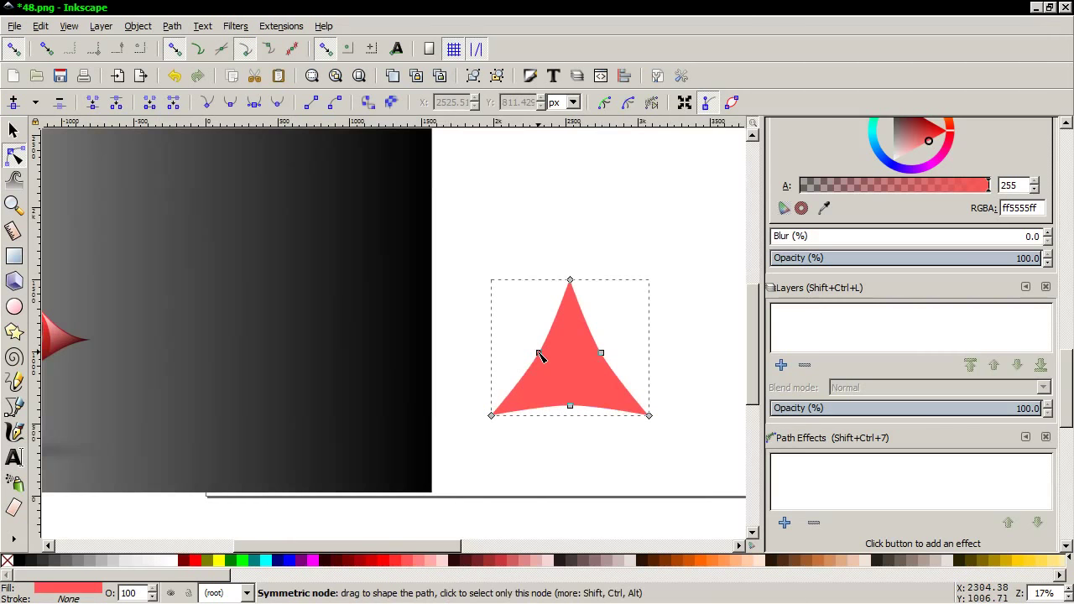
pyautogui.moveTo(540, 355); pyautogui.dragTo(554, 334)
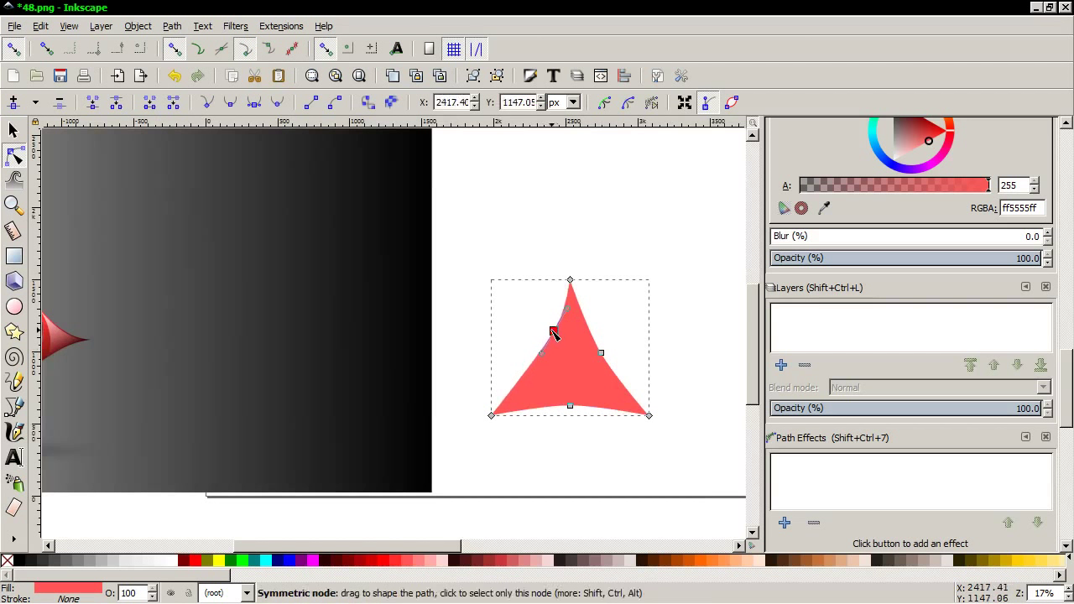
pyautogui.click(230, 103)
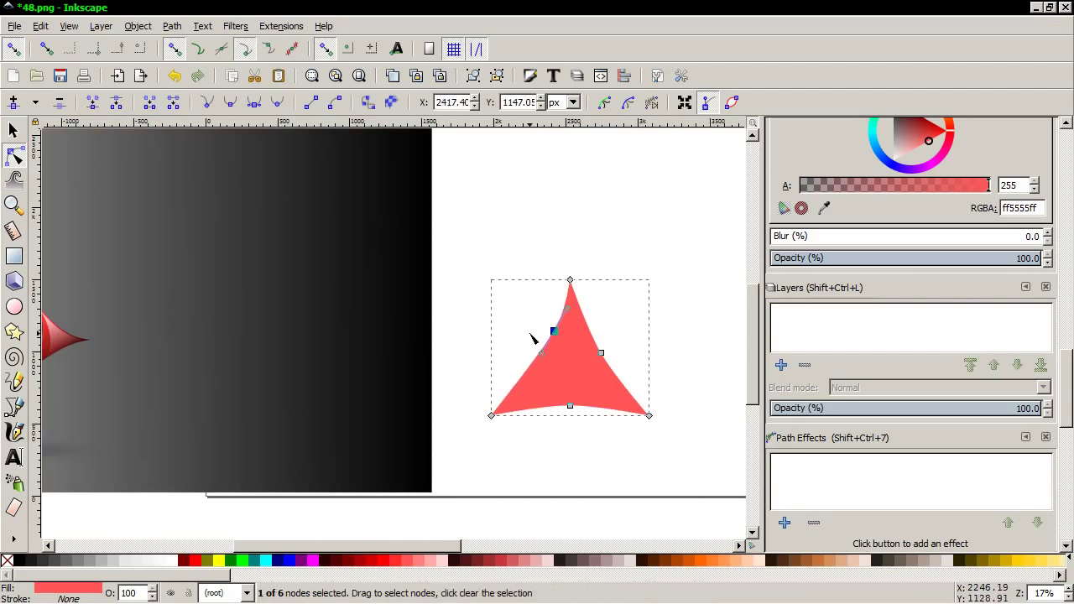
pyautogui.moveTo(542, 355)
pyautogui.mouseDown()
pyautogui.moveTo(578, 286)
pyautogui.moveTo(503, 407)
pyautogui.moveTo(490, 407)
pyautogui.mouseUp()
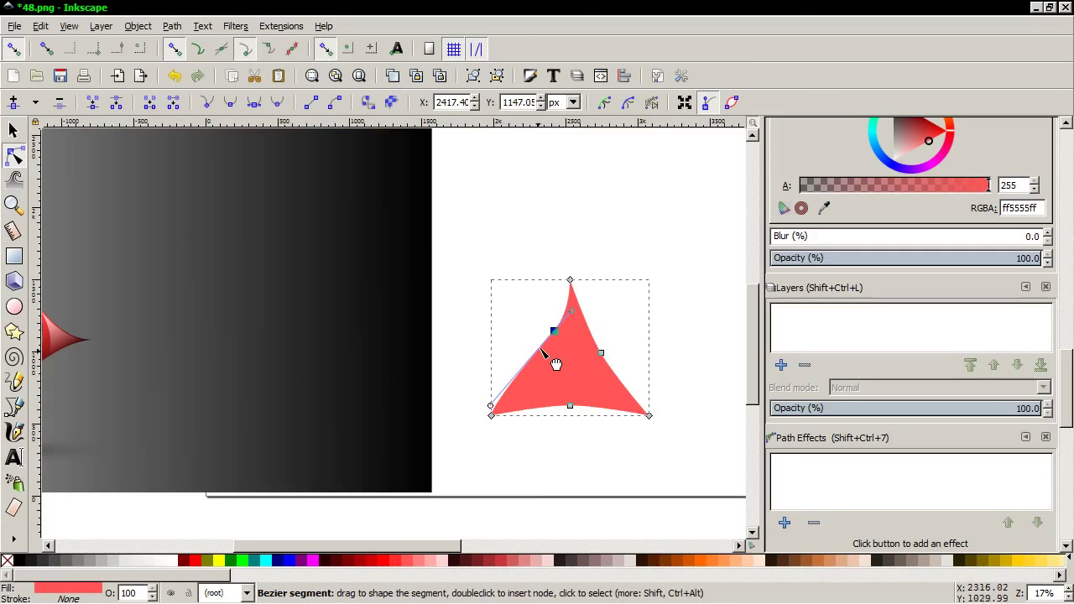
# Raise the bottom-middle node, then auto-smooth the right node and shape its handles to curve that edge
pyautogui.click(570, 407)
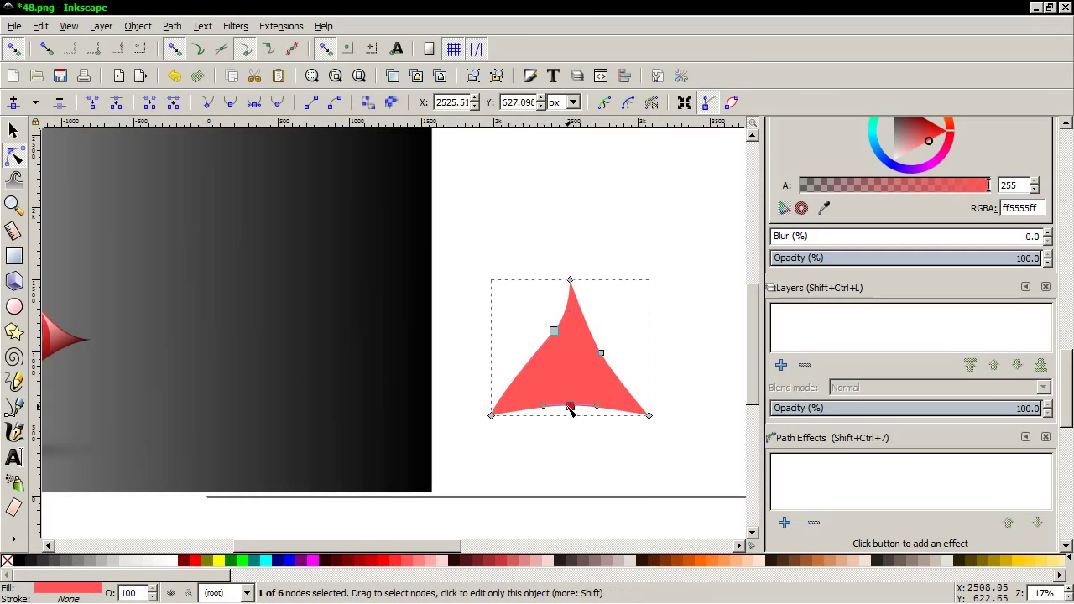
pyautogui.moveTo(570, 408); pyautogui.dragTo(569, 402)
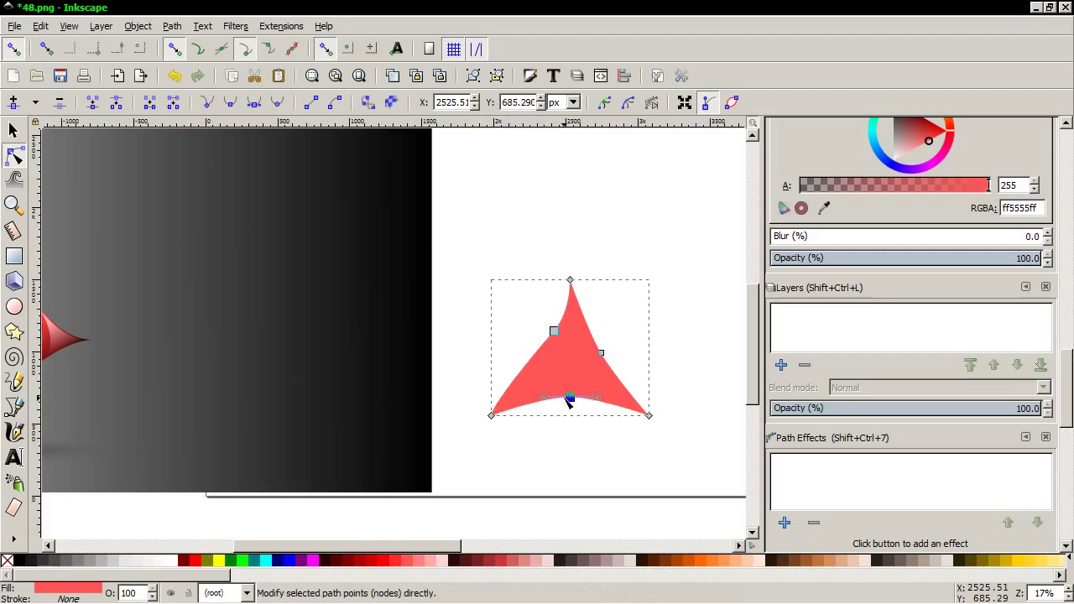
pyautogui.click(601, 355)
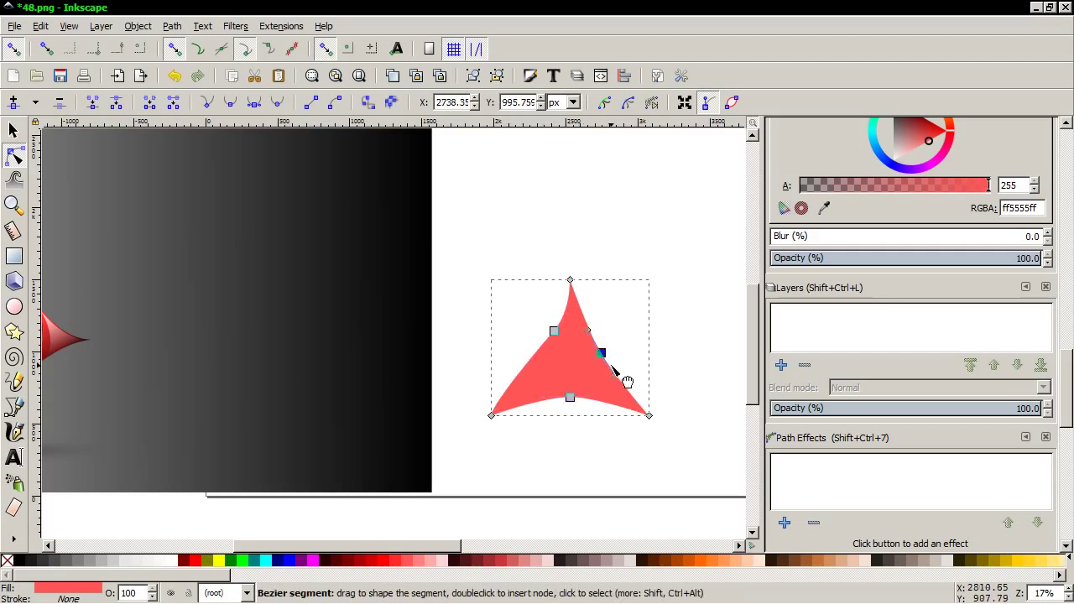
pyautogui.click(253, 105)
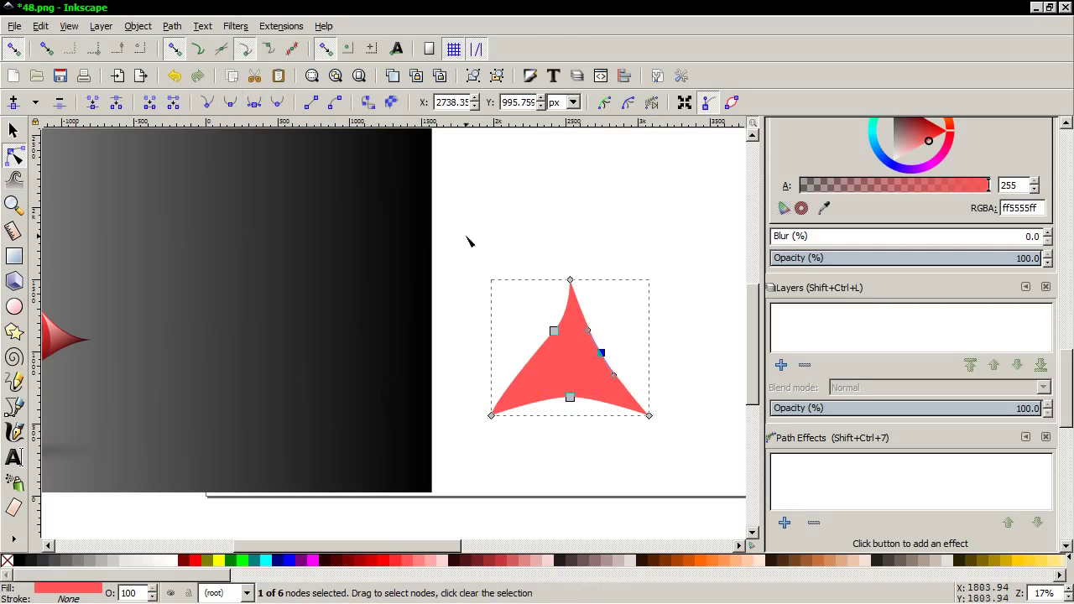
pyautogui.moveTo(615, 377); pyautogui.dragTo(656, 405)
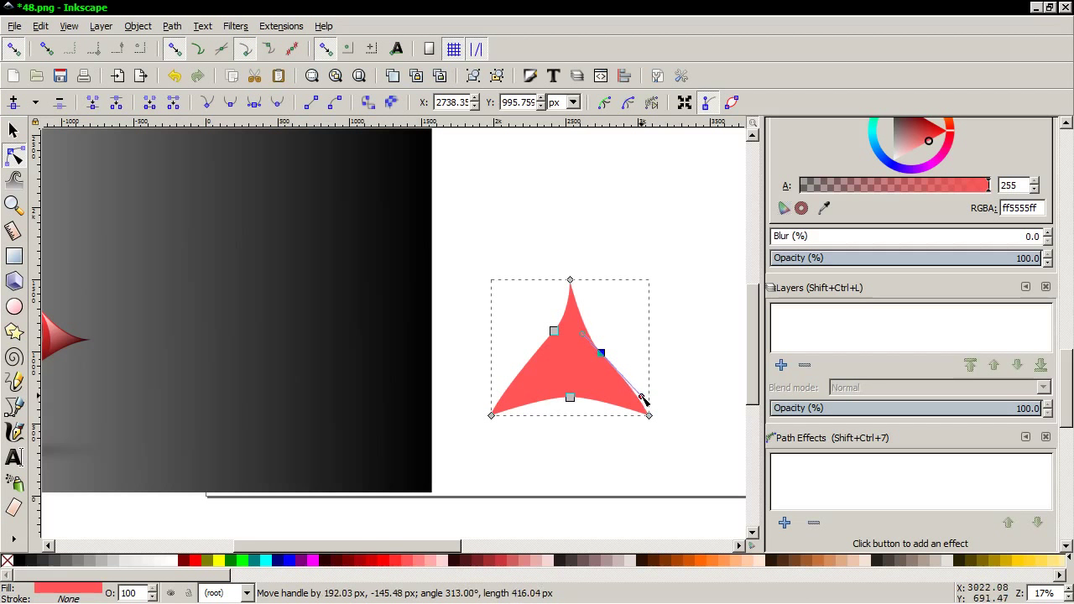
pyautogui.moveTo(656, 405); pyautogui.dragTo(620, 366)
pyautogui.moveTo(656, 405); pyautogui.dragTo(644, 390)
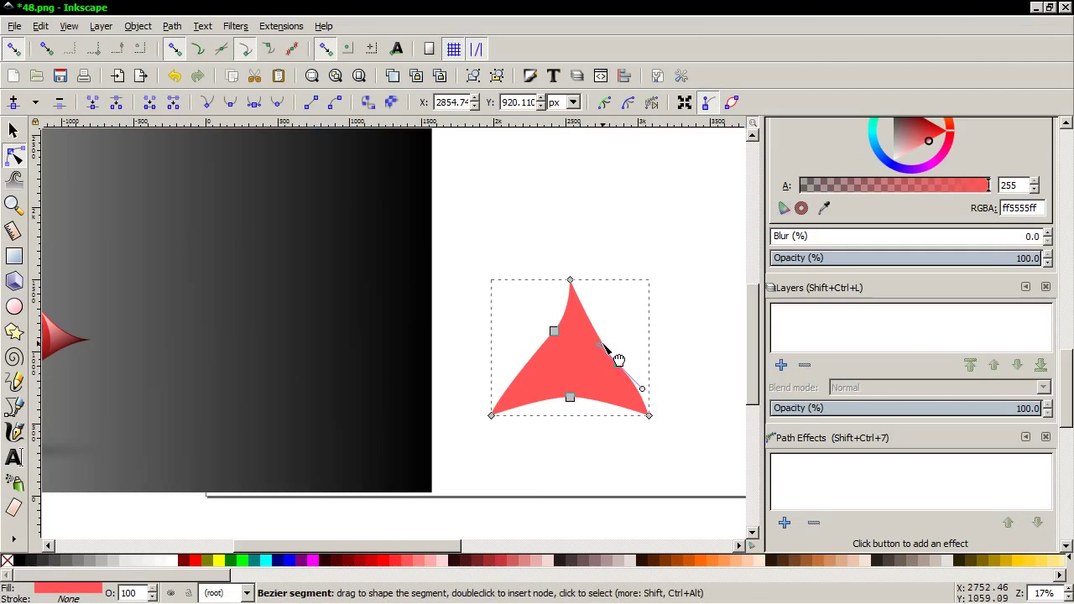
pyautogui.moveTo(599, 346); pyautogui.dragTo(577, 327)
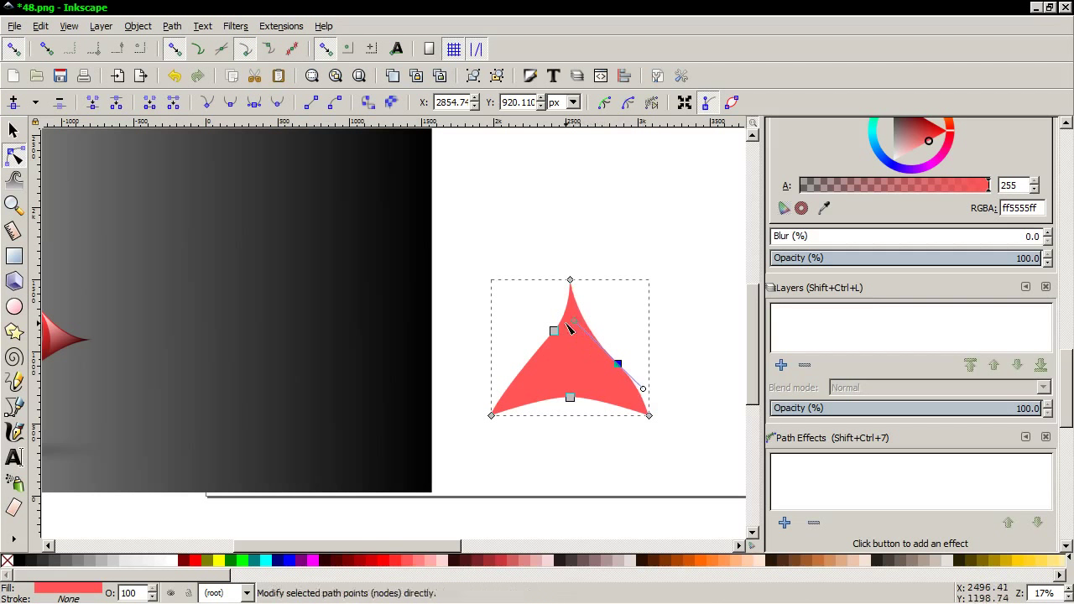
pyautogui.click(13, 130)
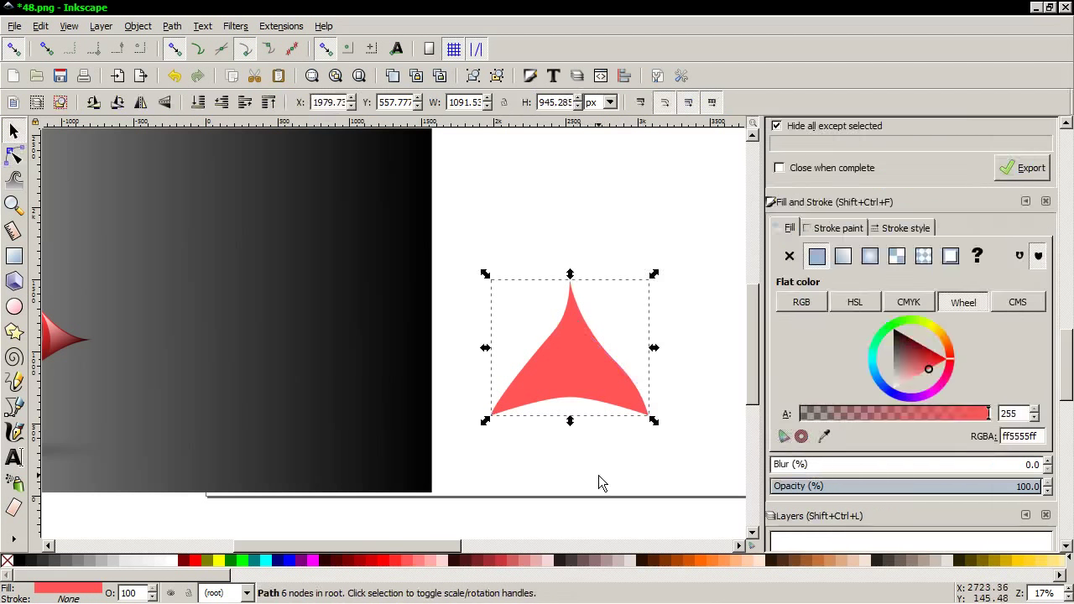
# Nudge the left-edge node and its bottom-left handle to refine the left curve
pyautogui.keyDown('ctrl'); pyautogui.scroll(-2, 584, 462); pyautogui.keyUp('ctrl')
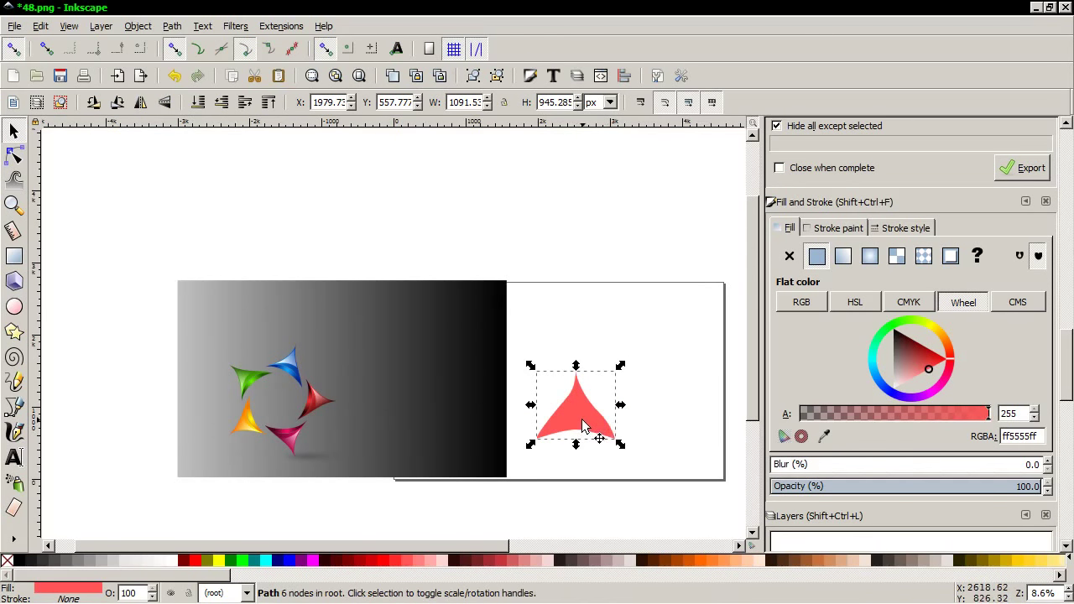
pyautogui.click(584, 426)
pyautogui.click(14, 156)
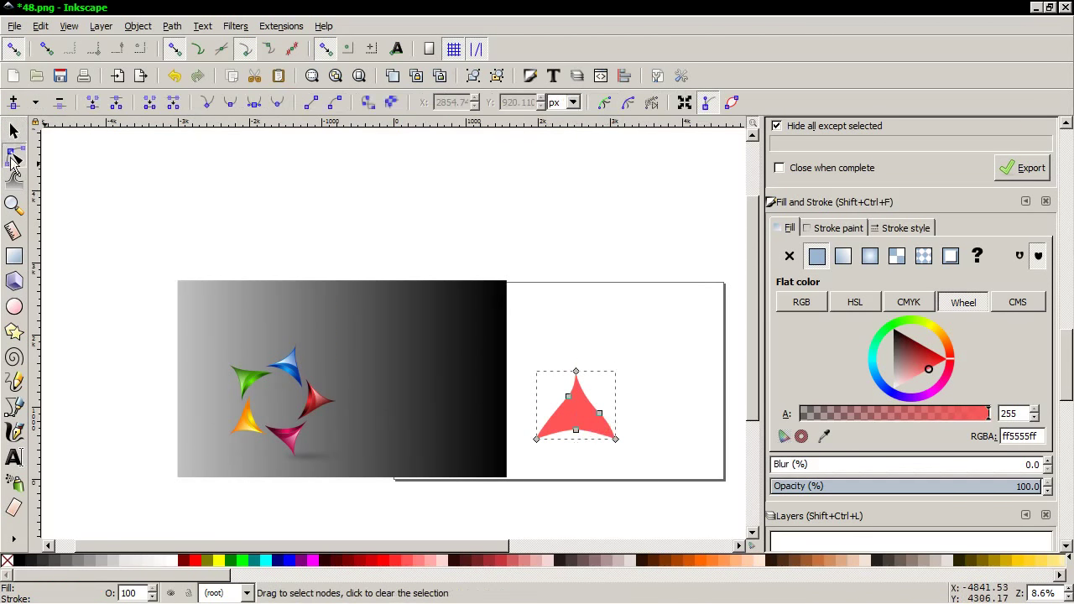
pyautogui.keyDown('ctrl'); pyautogui.scroll(2, 579, 424); pyautogui.keyUp('ctrl')
pyautogui.moveTo(571, 376); pyautogui.dragTo(568, 384)
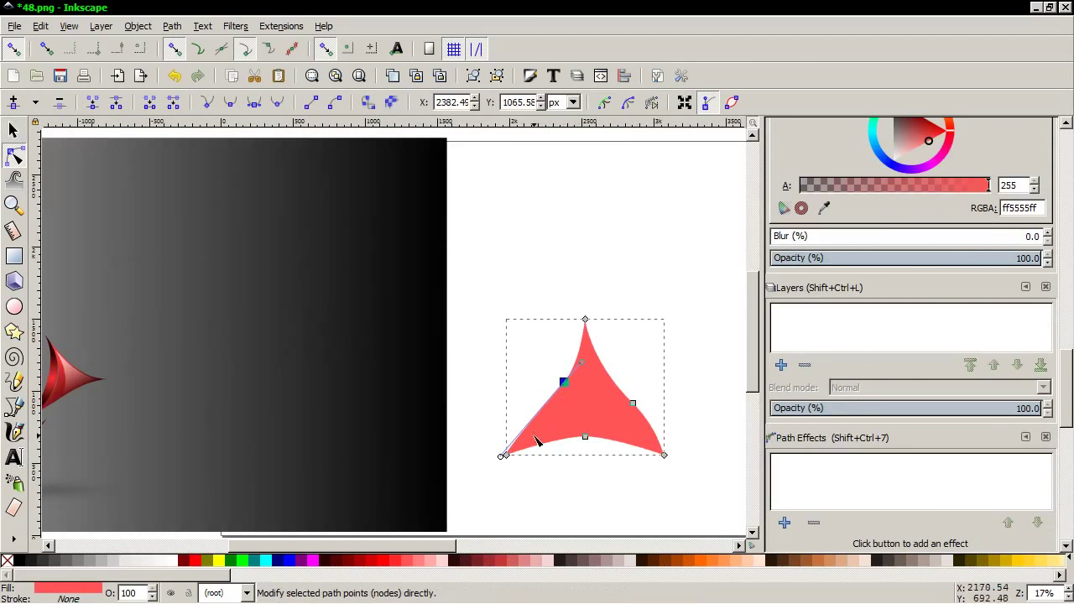
pyautogui.moveTo(499, 455); pyautogui.dragTo(511, 438)
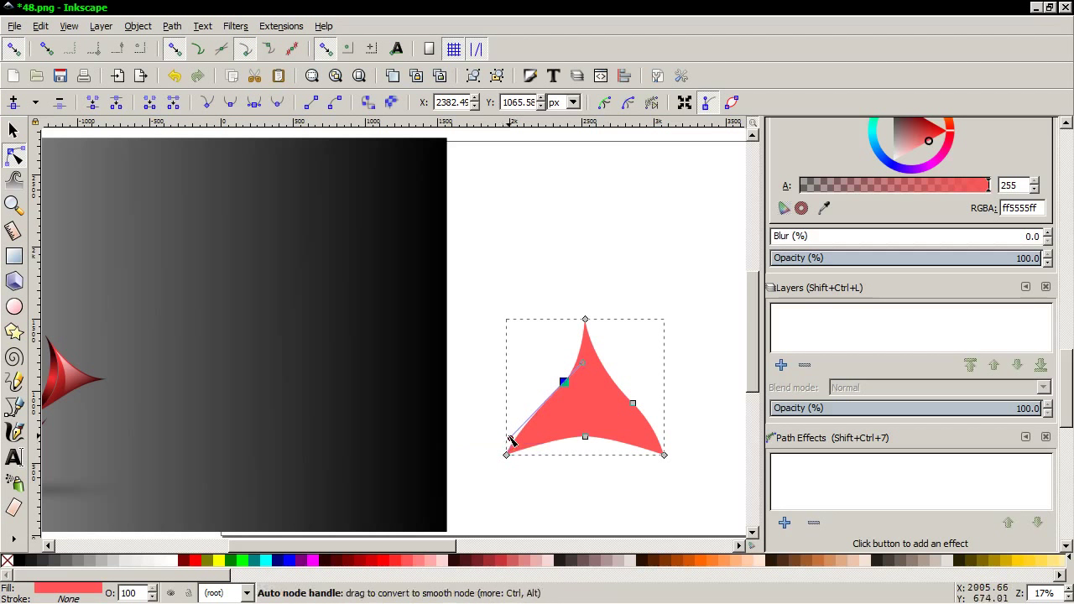
# Stretch the bottom node's handles outward horizontally to about 370 px for a wider base arc
pyautogui.click(13, 130)
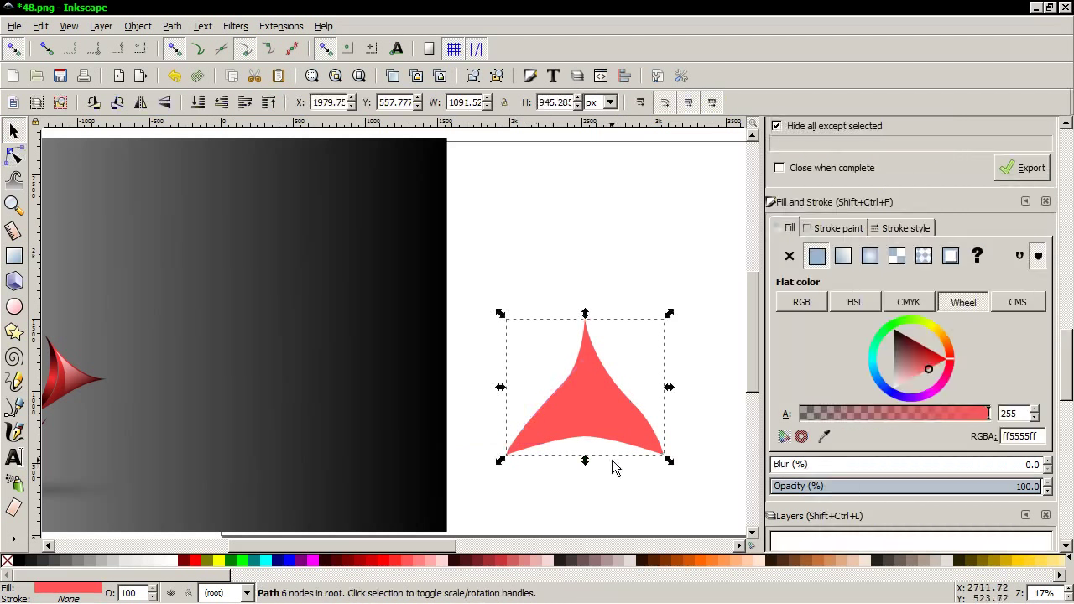
pyautogui.click(577, 430)
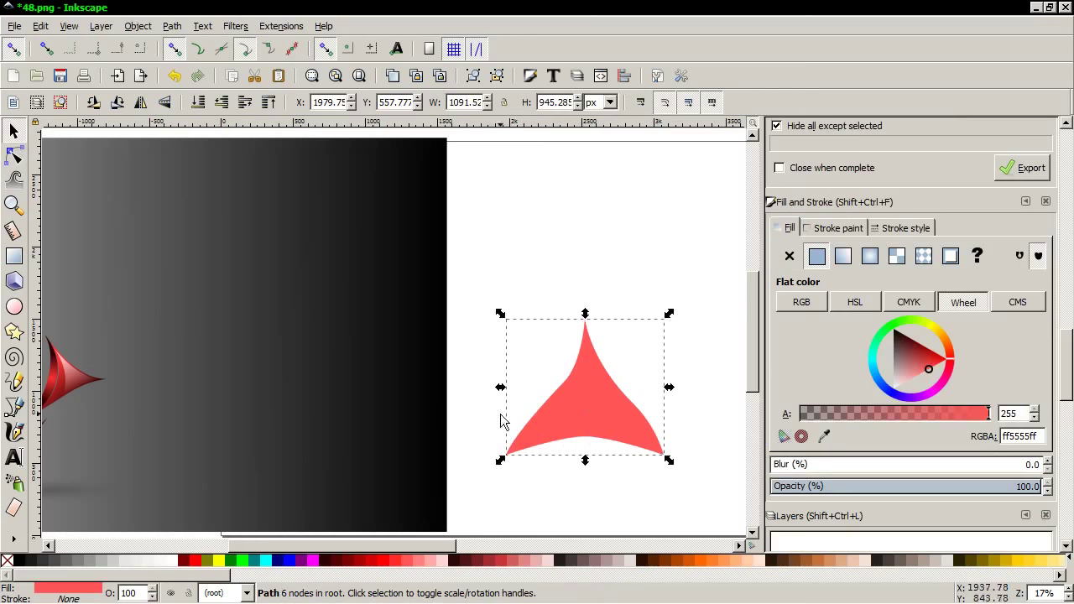
pyautogui.click(14, 155)
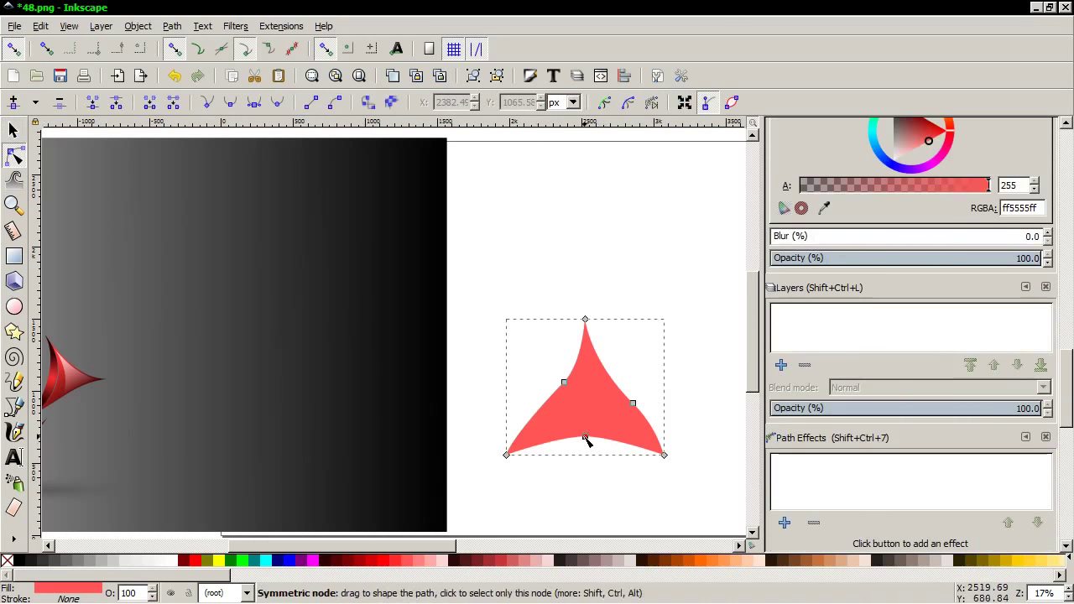
pyautogui.click(586, 437)
pyautogui.moveTo(614, 437)
pyautogui.mouseDown()
pyautogui.moveTo(649, 437)
pyautogui.moveTo(641, 444)
pyautogui.mouseUp()
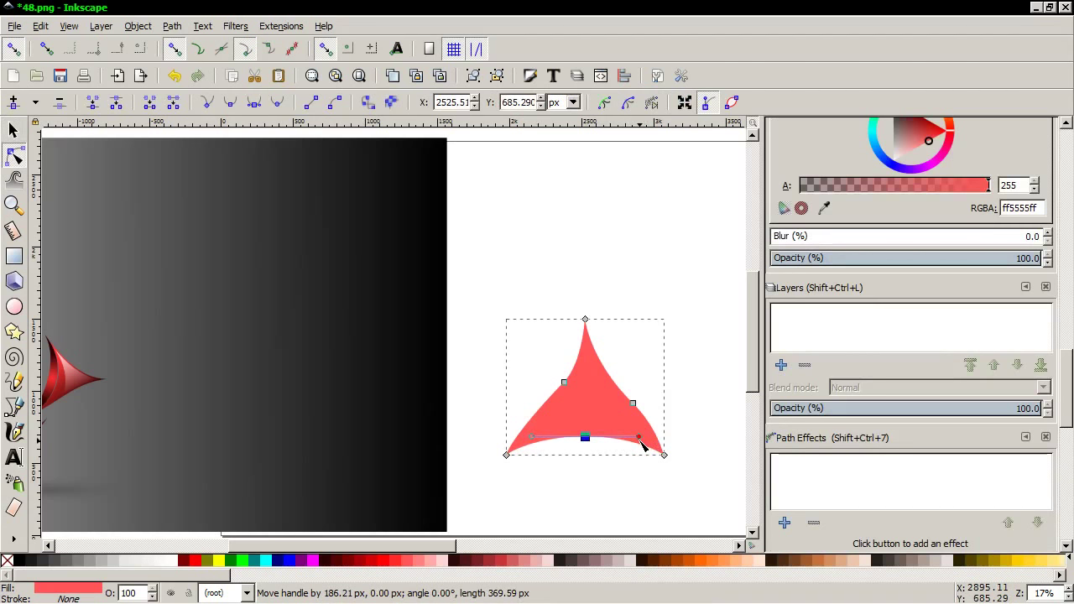
pyautogui.click(15, 133)
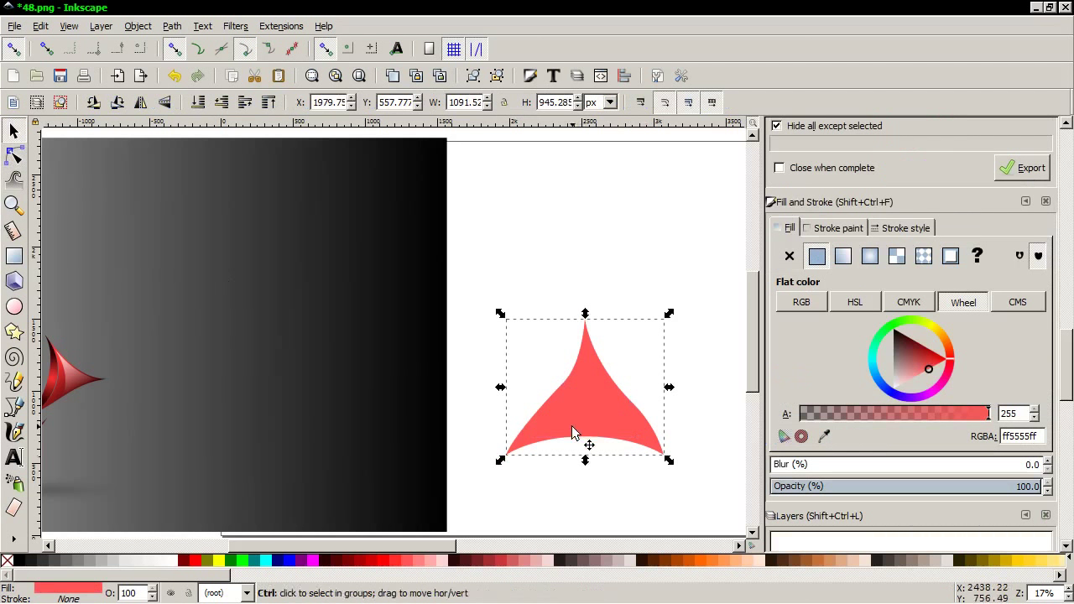
pyautogui.scroll(-1, 572, 425)
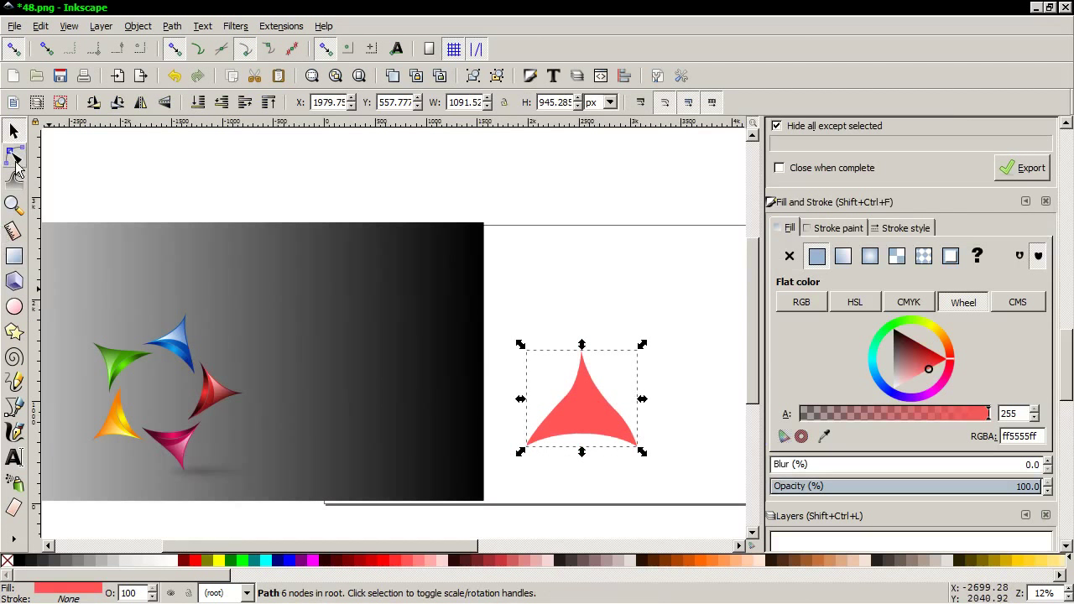
# Draw a black Bezier arc from the red shape's bottom-left corner across its lower part
pyautogui.click(11, 408)
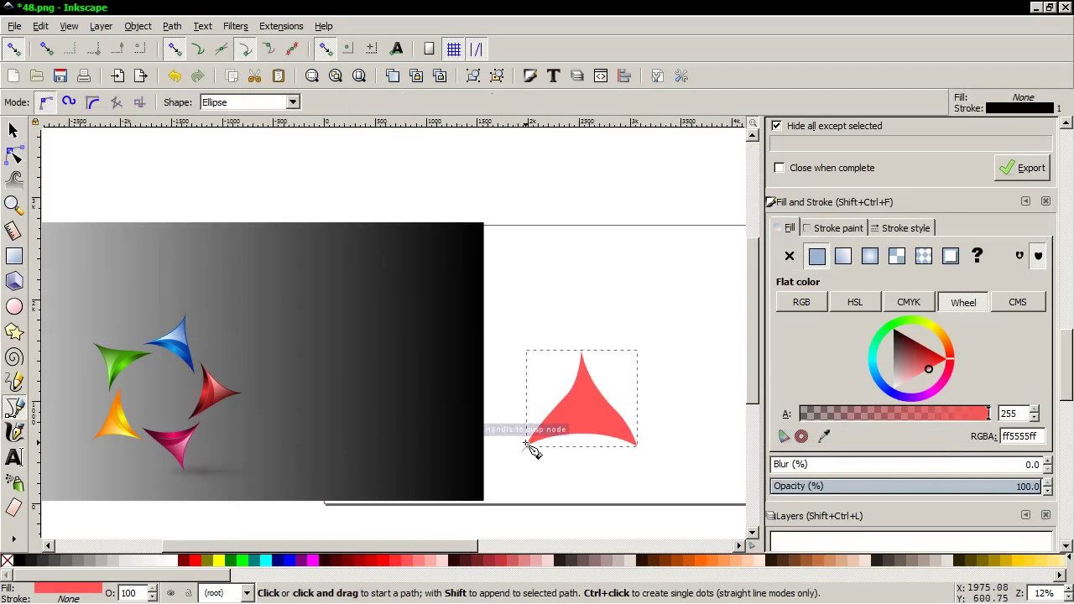
pyautogui.scroll(-1, 531, 453)
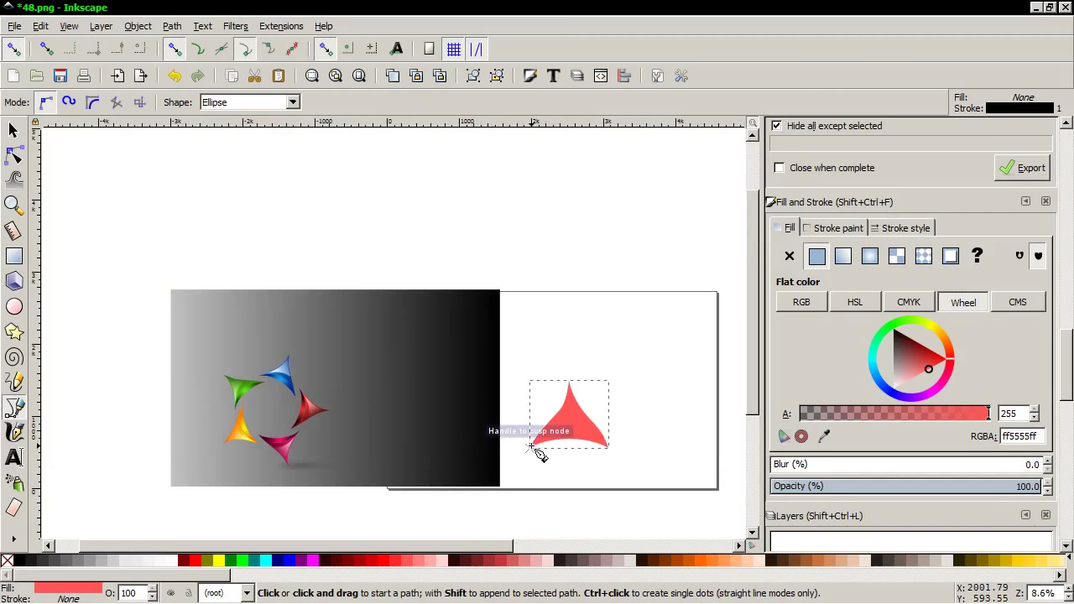
pyautogui.scroll(-4, 537, 454)
pyautogui.click(530, 315)
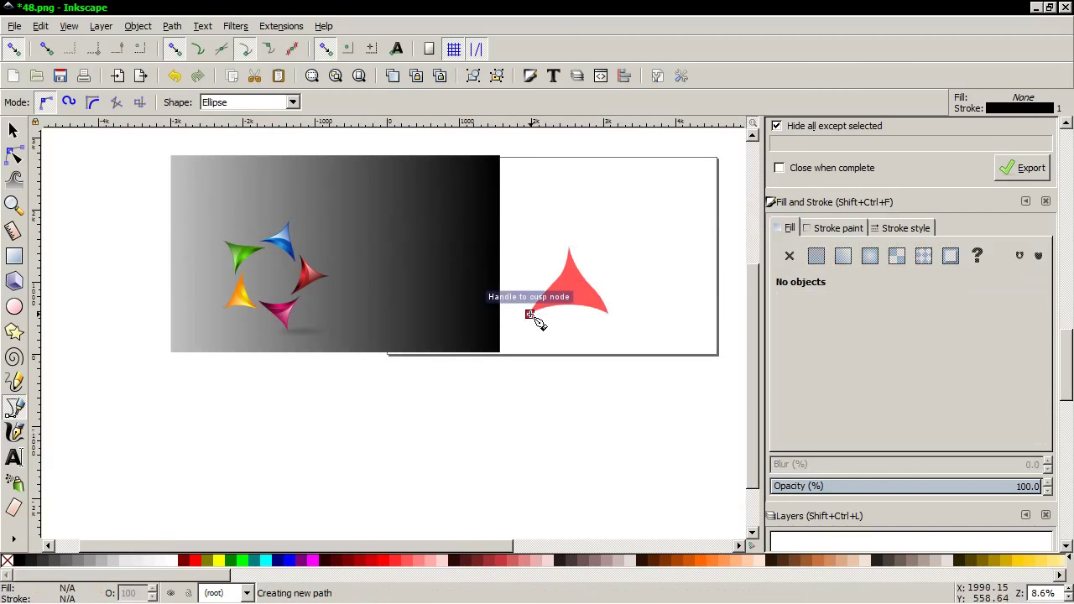
pyautogui.moveTo(608, 314)
pyautogui.mouseDown()
pyautogui.moveTo(647, 367)
pyautogui.moveTo(648, 356)
pyautogui.mouseUp()
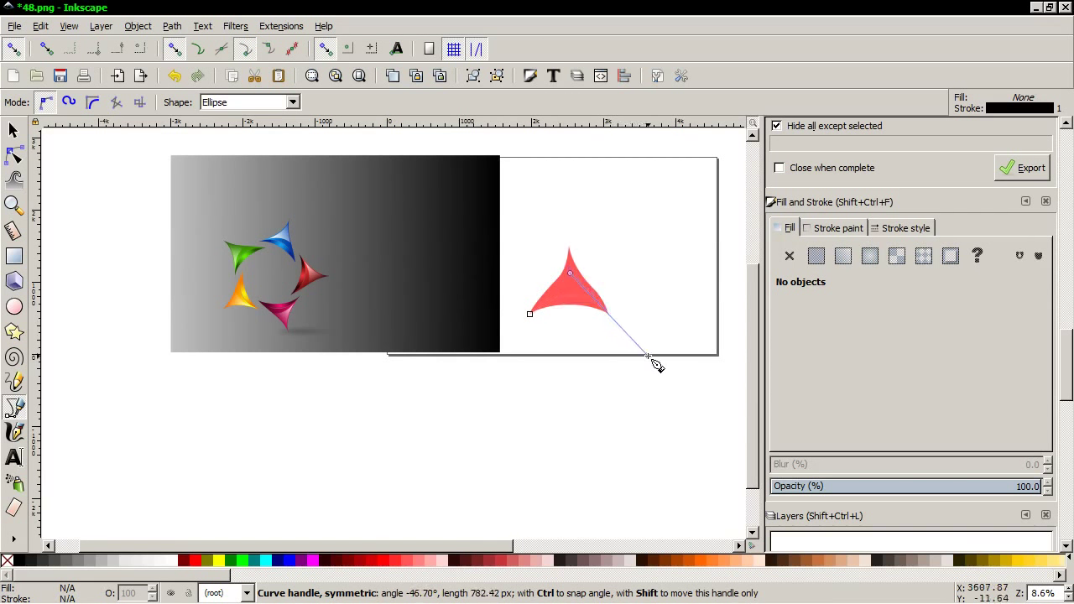
pyautogui.moveTo(649, 356); pyautogui.dragTo(647, 356)
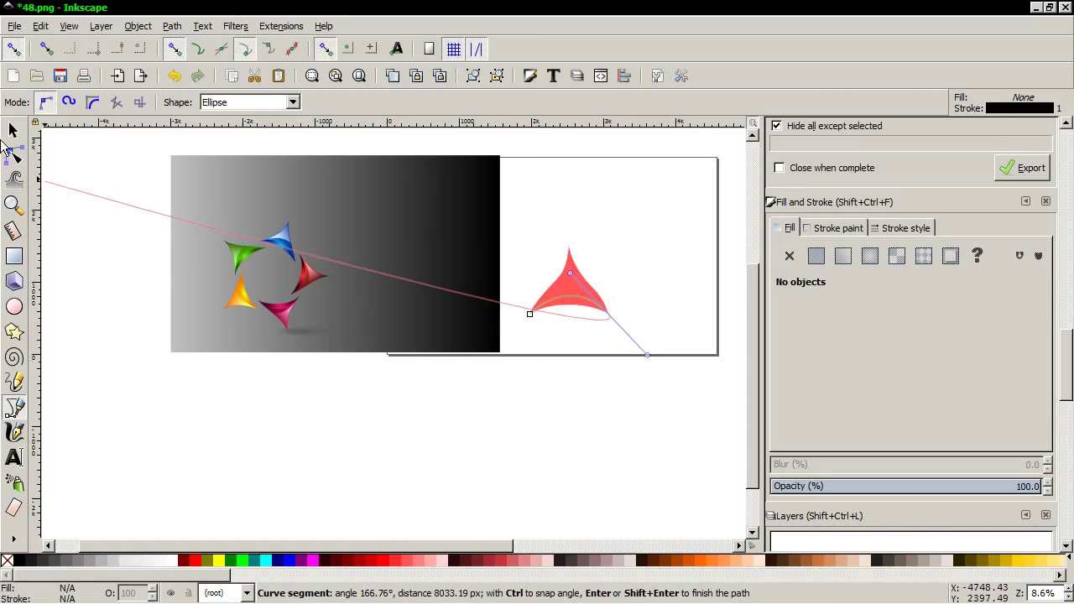
pyautogui.click(14, 131)
pyautogui.scroll(2, 570, 347)
pyautogui.scroll(1, 570, 348)
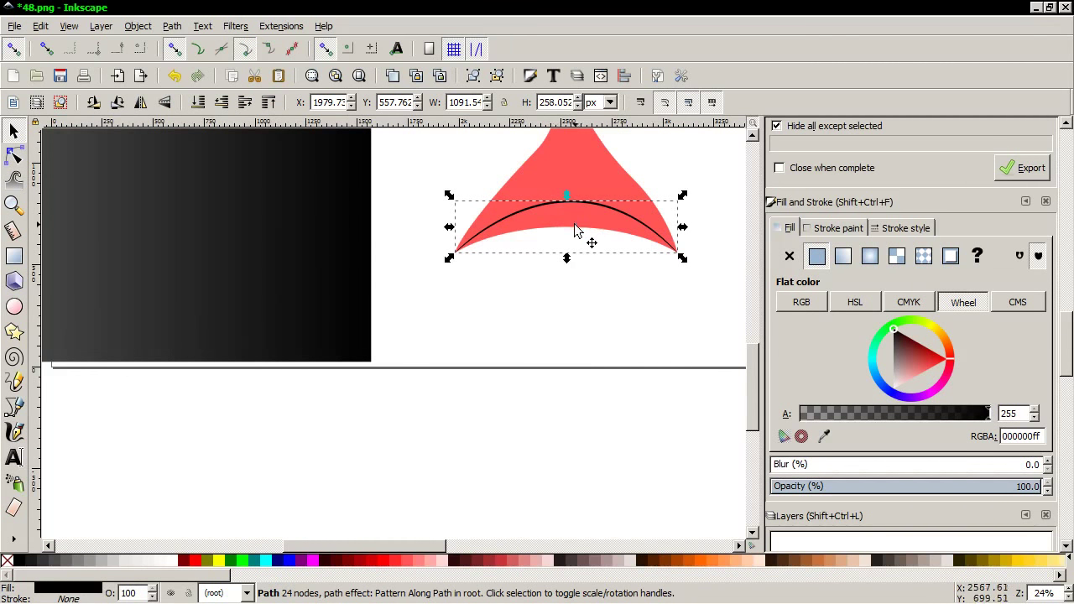
# Select the black curve with the red shape and split them using Path > Division
pyautogui.scroll(2, 574, 243)
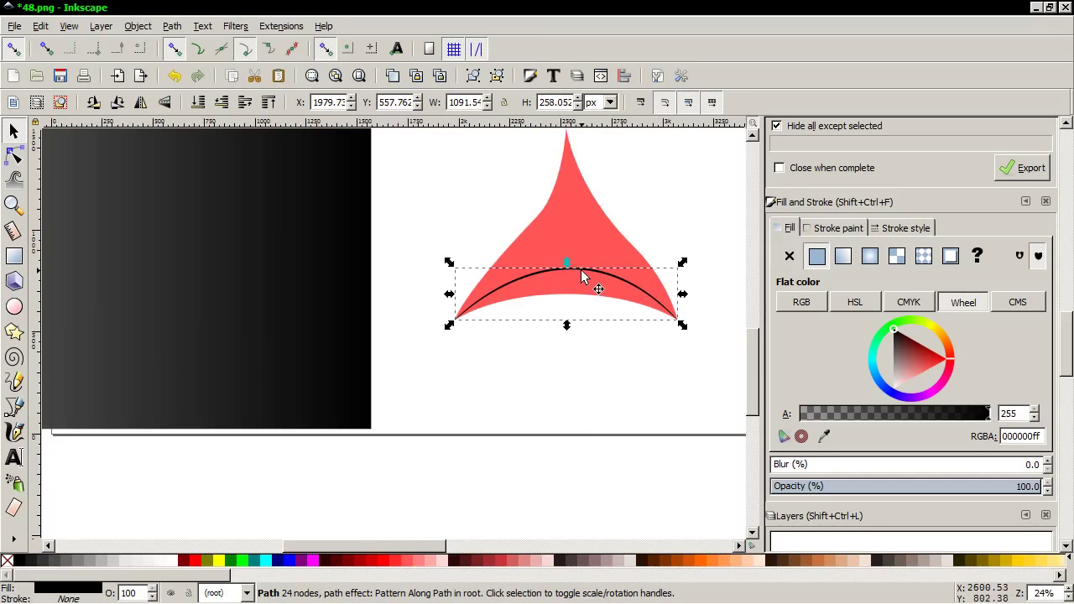
pyautogui.press('shift')
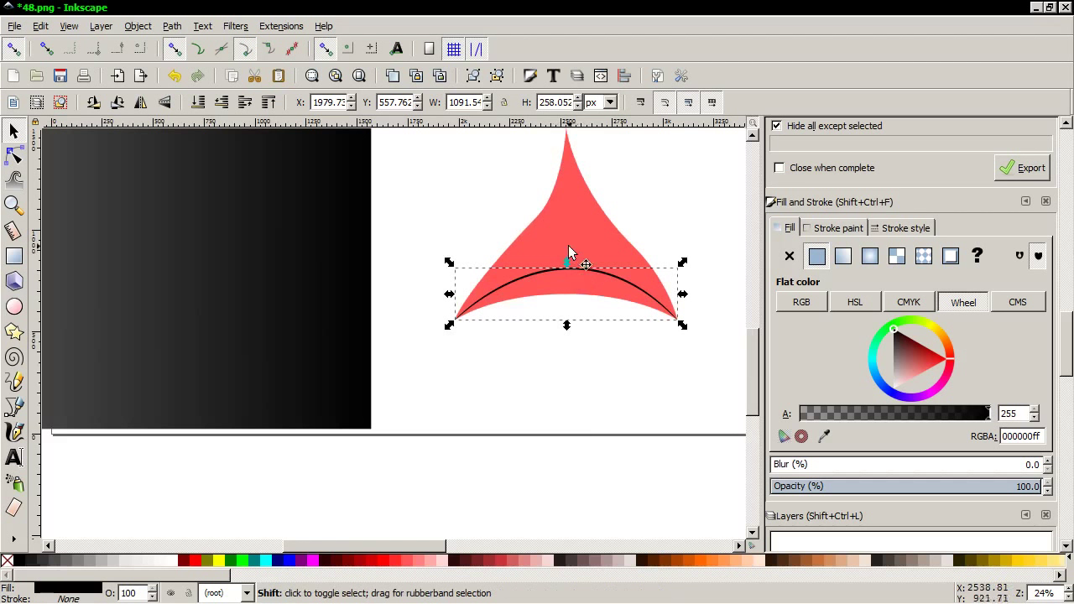
pyautogui.keyDown('shift'); pyautogui.click(576, 245); pyautogui.keyUp('shift')
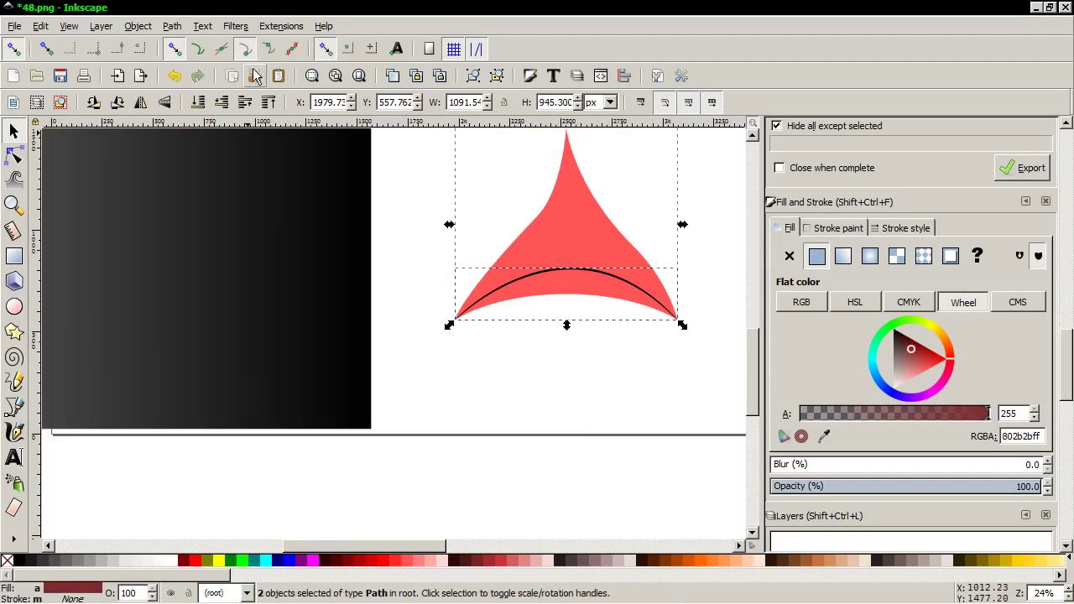
pyautogui.click(204, 26)
pyautogui.moveTo(172, 26)
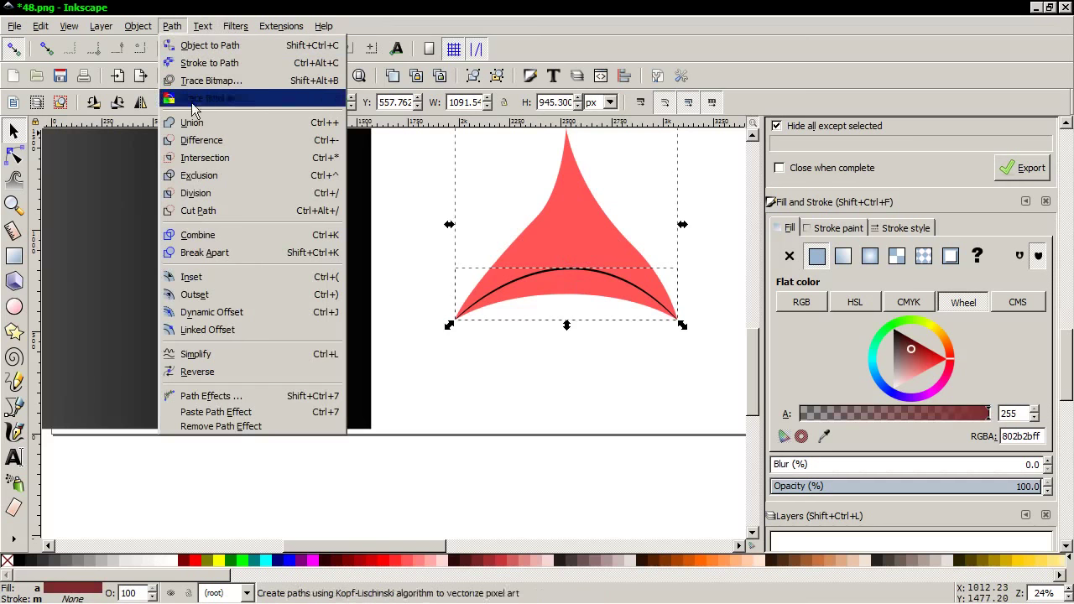
pyautogui.click(199, 196)
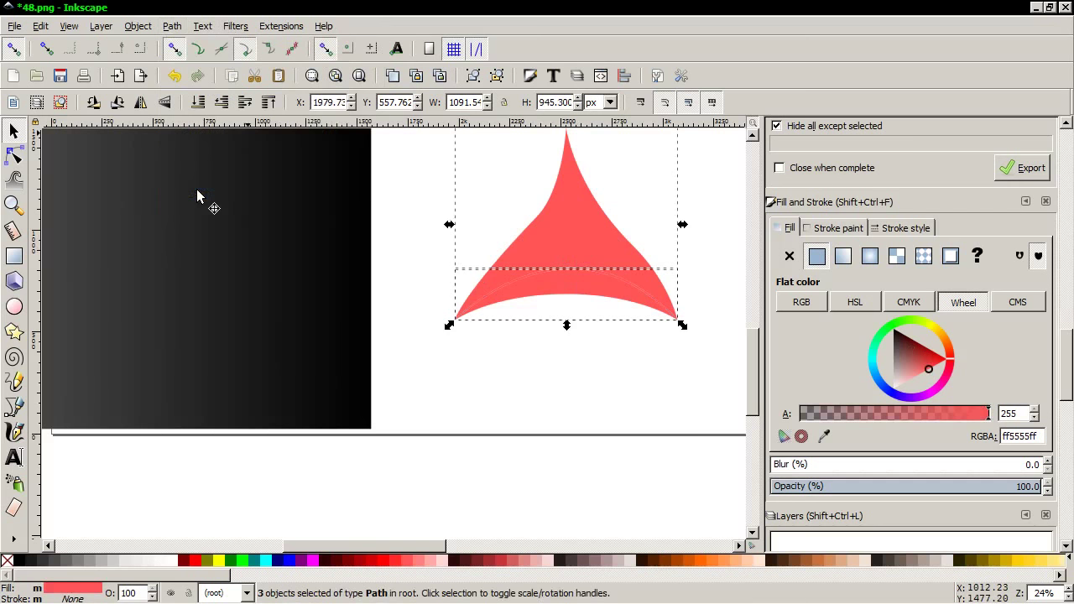
pyautogui.keyDown('ctrl'); pyautogui.scroll(1, 547, 302); pyautogui.keyUp('ctrl')
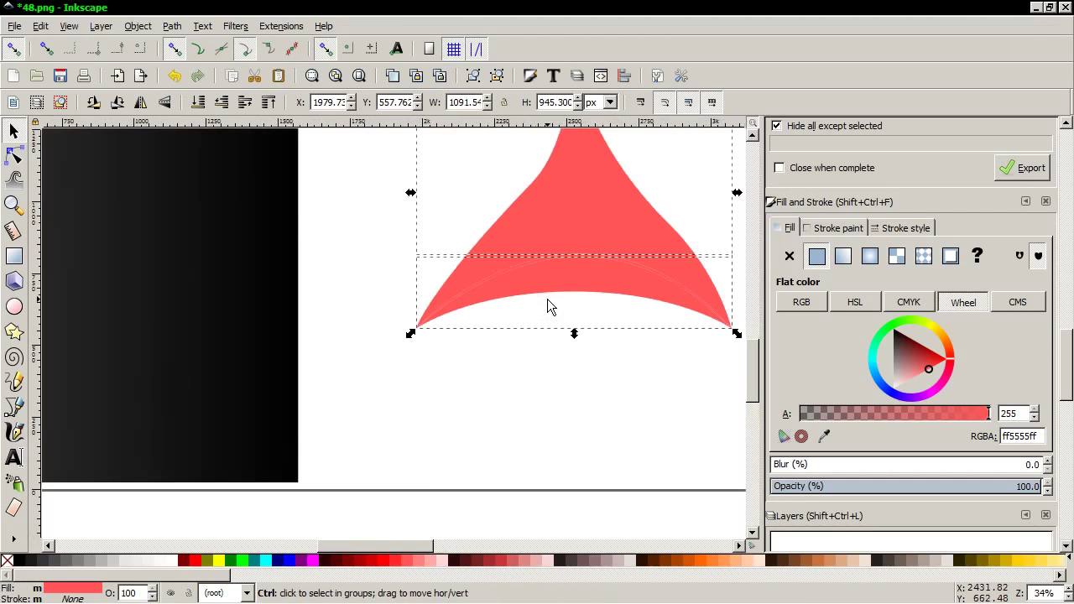
pyautogui.keyDown('ctrl'); pyautogui.scroll(1, 547, 298); pyautogui.keyUp('ctrl')
pyautogui.scroll(2, 542, 256)
pyautogui.moveTo(544, 260); pyautogui.dragTo(569, 333)
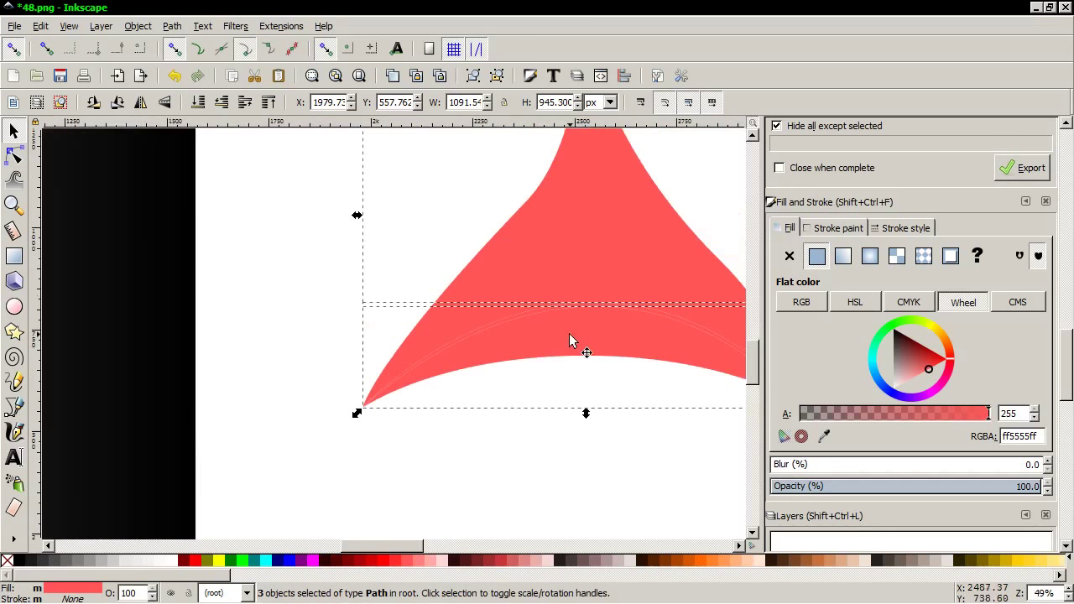
pyautogui.click(336, 328)
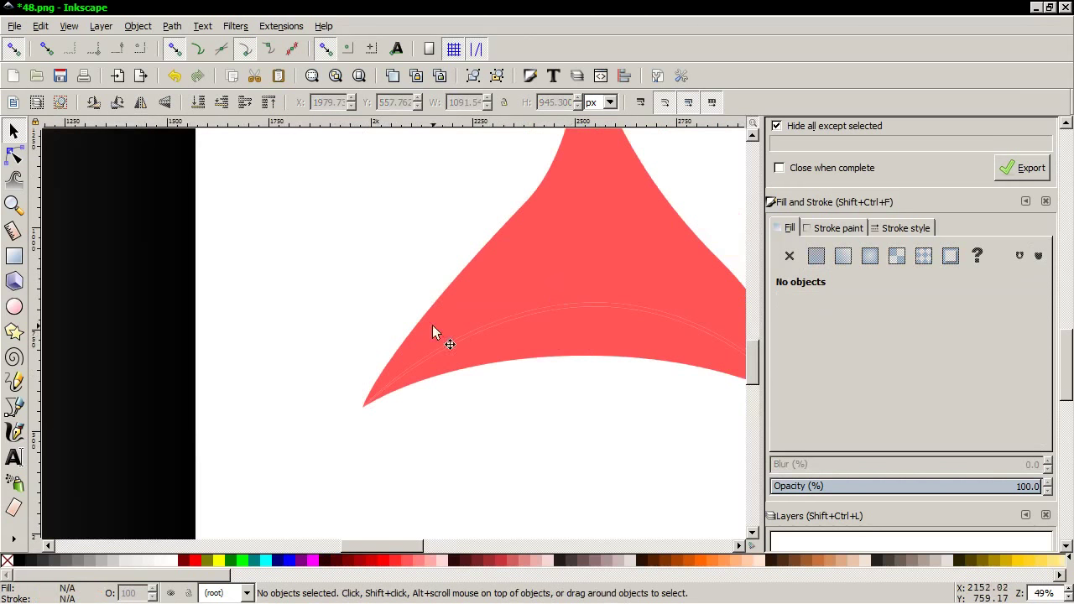
# Try Simplify (Ctrl+L) on one red piece twice, undoing it each time
pyautogui.click(590, 304)
pyautogui.keyDown('ctrl'); pyautogui.scroll(3, 590, 307); pyautogui.keyUp('ctrl')
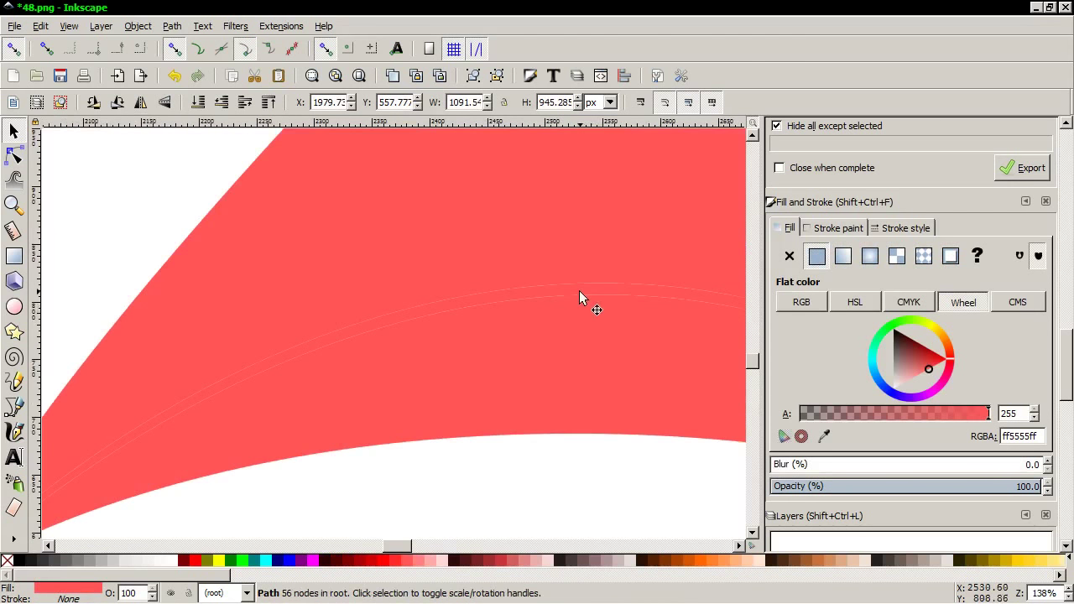
pyautogui.keyDown('ctrl'); pyautogui.scroll(-2, 578, 287); pyautogui.keyUp('ctrl')
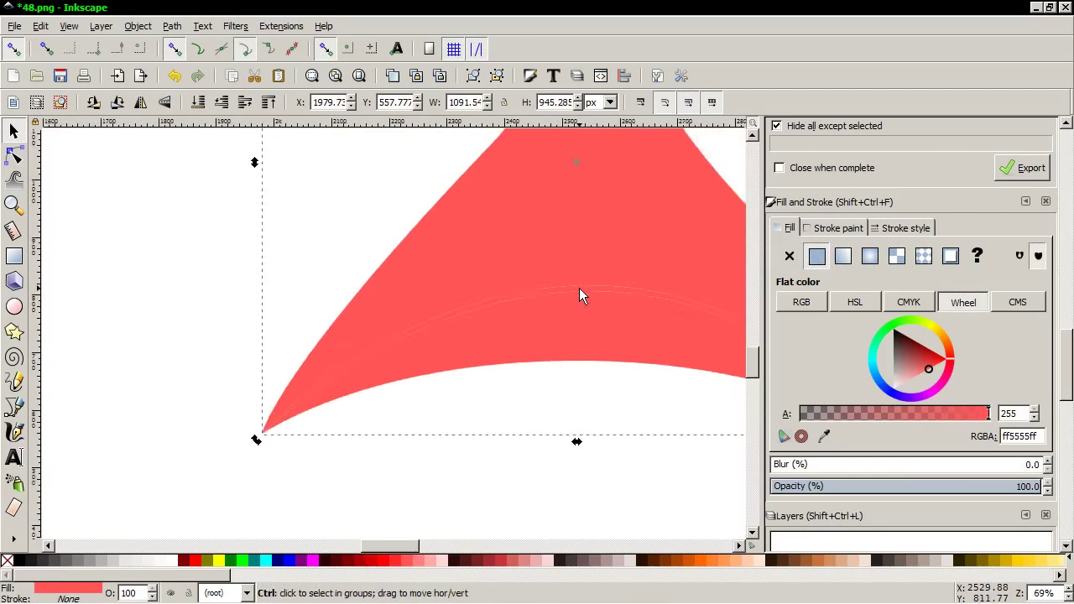
pyautogui.hotkey('ctrl', 'l')
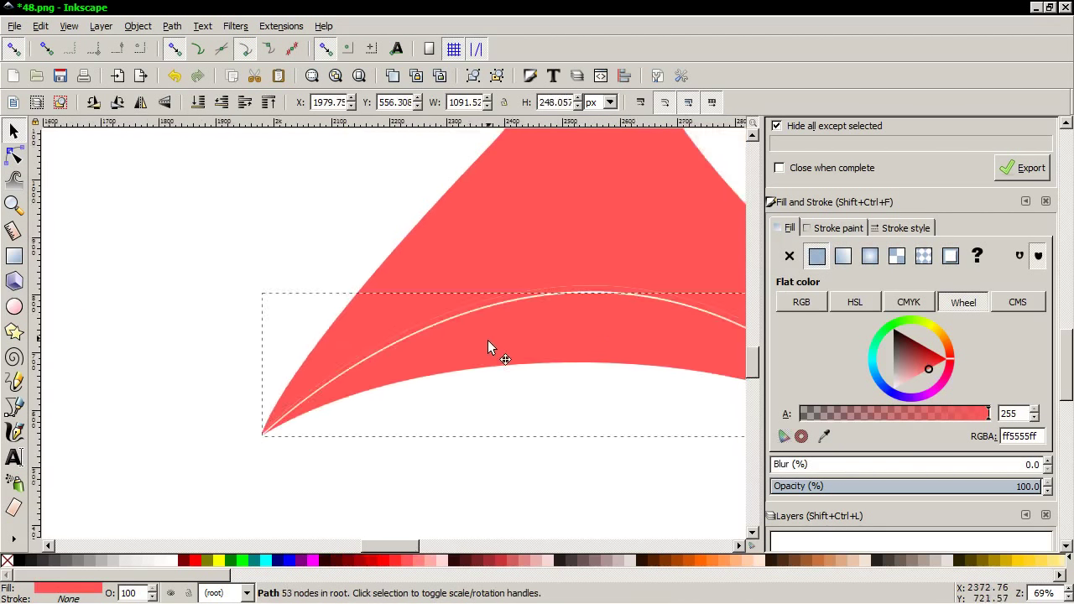
pyautogui.hotkey('ctrl', 'z')
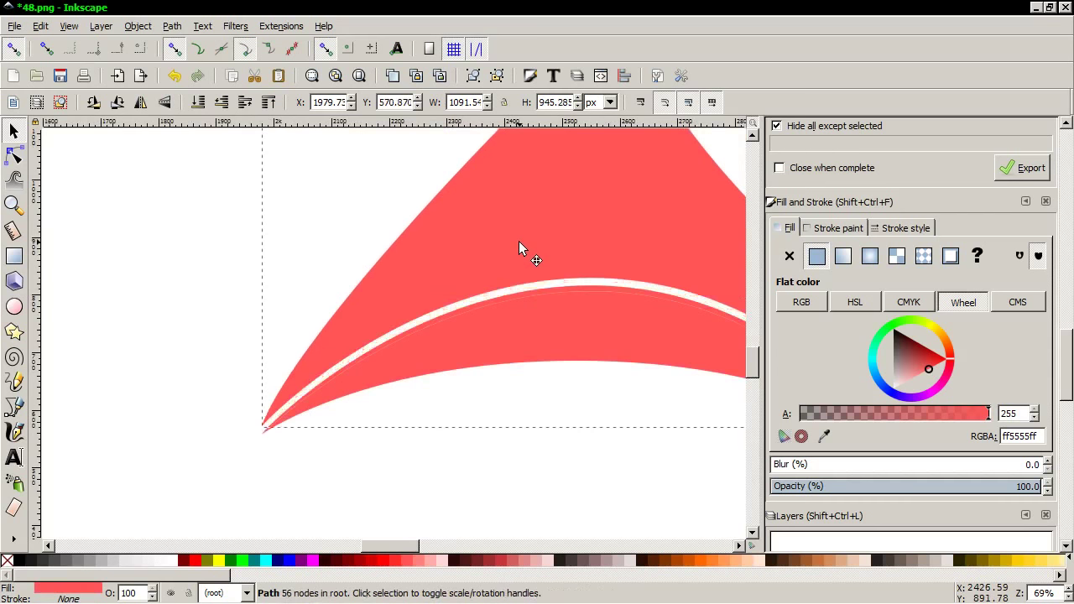
pyautogui.keyDown('ctrl'); pyautogui.scroll(3, 556, 318); pyautogui.keyUp('ctrl')
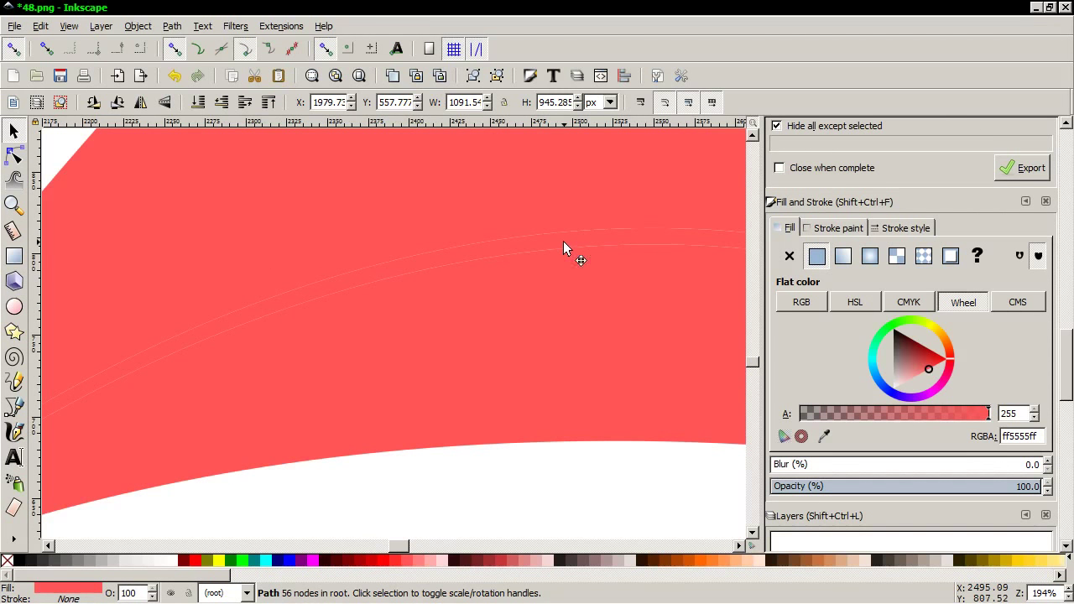
pyautogui.hotkey('ctrl', 'l')
pyautogui.hotkey('ctrl', 'z')
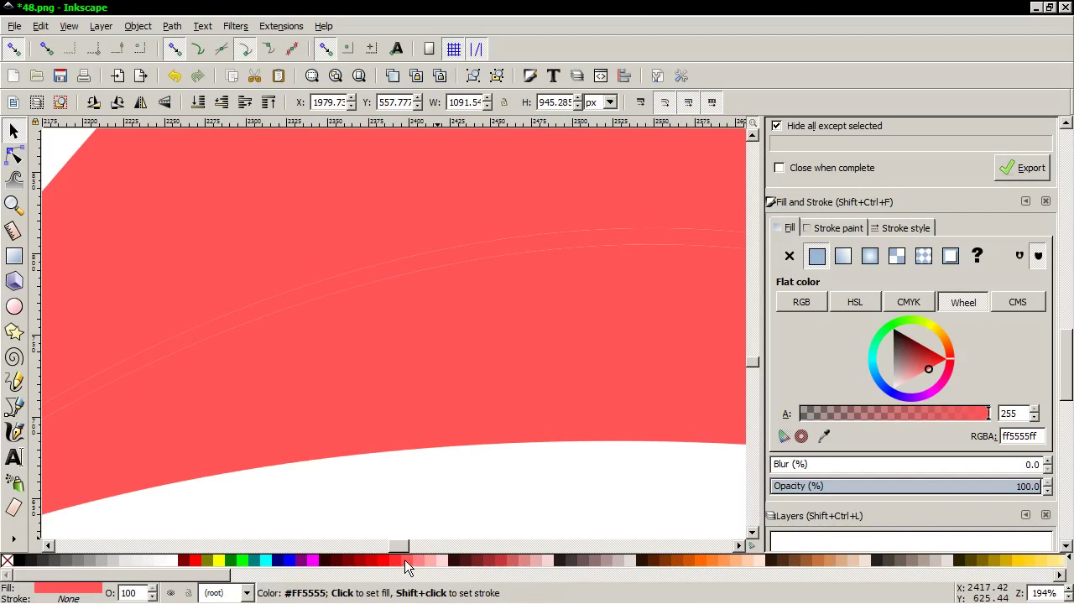
pyautogui.keyDown('ctrl'); pyautogui.scroll(-1, 432, 465); pyautogui.keyUp('ctrl')
pyautogui.keyDown('ctrl'); pyautogui.scroll(-1, 432, 466); pyautogui.keyUp('ctrl')
pyautogui.keyDown('ctrl'); pyautogui.scroll(-2, 432, 465); pyautogui.keyUp('ctrl')
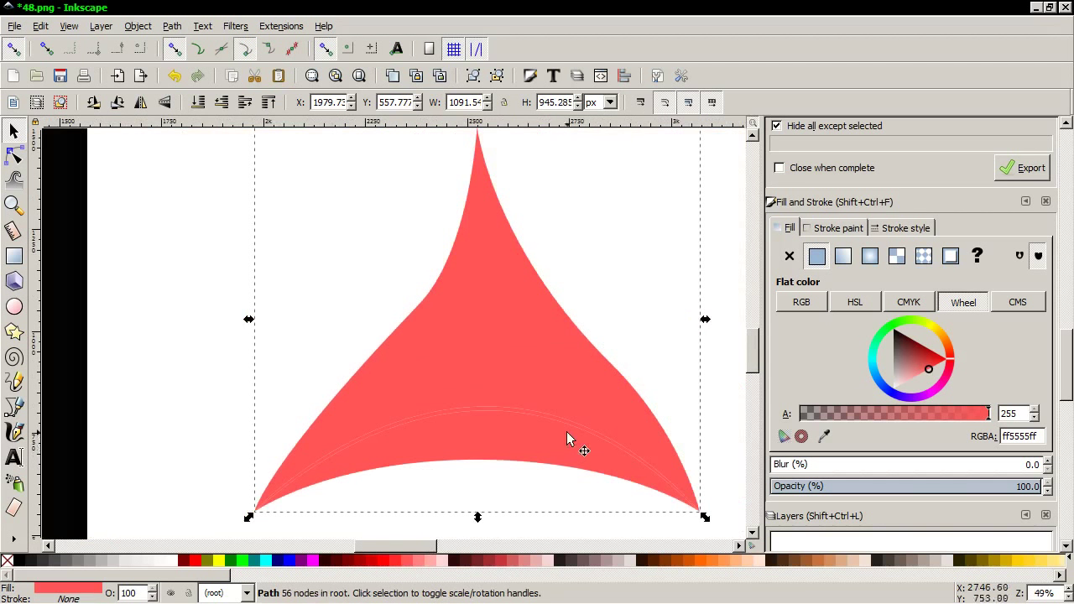
pyautogui.keyDown('ctrl'); pyautogui.scroll(1, 709, 487); pyautogui.keyUp('ctrl')
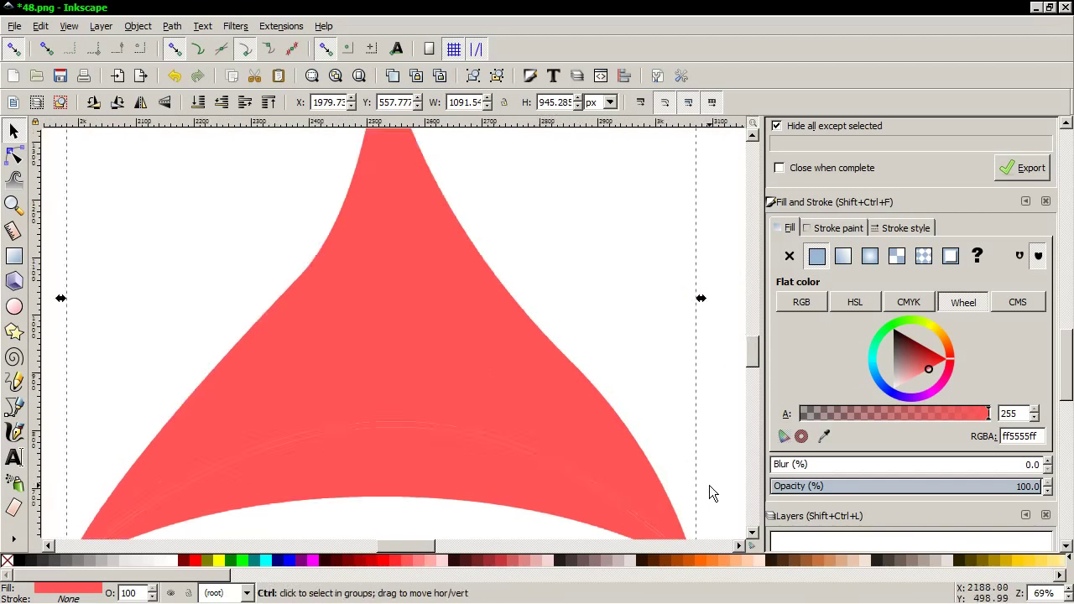
pyautogui.keyDown('ctrl'); pyautogui.scroll(3, 553, 484); pyautogui.keyUp('ctrl')
pyautogui.keyDown('ctrl'); pyautogui.scroll(4, 553, 484); pyautogui.keyUp('ctrl')
pyautogui.keyDown('ctrl'); pyautogui.scroll(1, 553, 470); pyautogui.keyUp('ctrl')
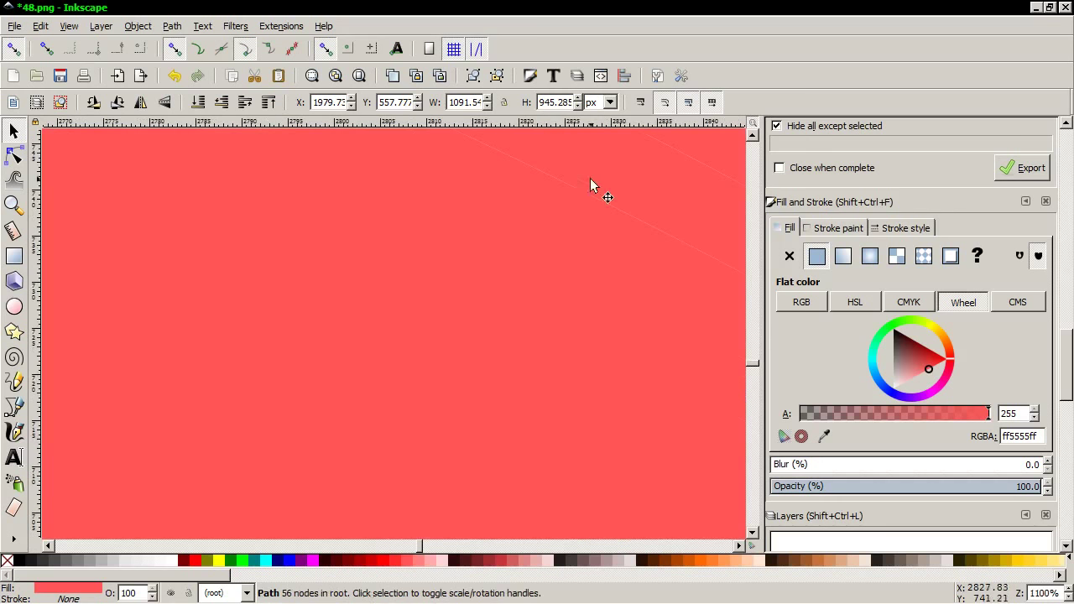
# Give the thin arc strip a grey fill and zoom out over the shape
pyautogui.click(569, 560)
pyautogui.keyDown('ctrl'); pyautogui.scroll(-2, 413, 459); pyautogui.keyUp('ctrl')
pyautogui.keyDown('ctrl'); pyautogui.scroll(-4, 414, 459); pyautogui.keyUp('ctrl')
pyautogui.keyDown('ctrl'); pyautogui.scroll(-2, 414, 458); pyautogui.keyUp('ctrl')
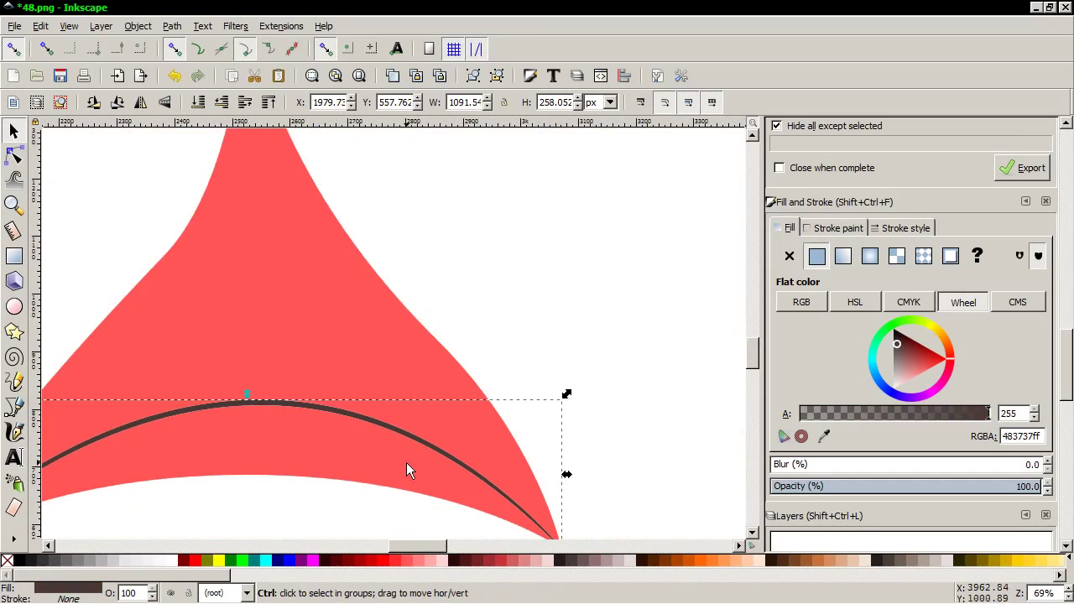
pyautogui.moveTo(416, 543)
pyautogui.mouseDown()
pyautogui.moveTo(372, 544)
pyautogui.moveTo(390, 544)
pyautogui.mouseUp()
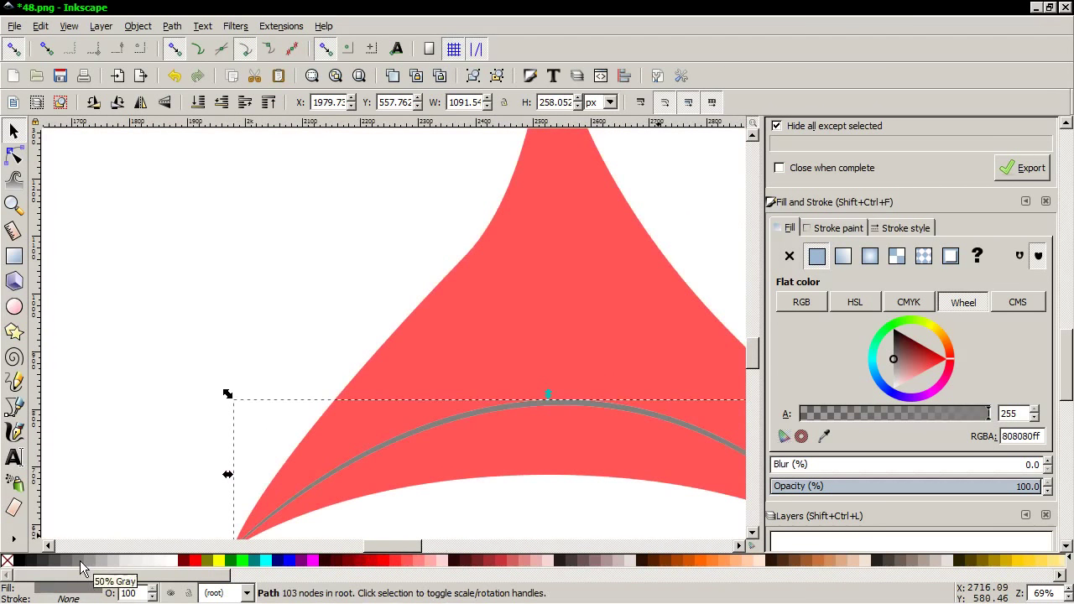
# Deselect everything and select the red band beneath the grey arc
pyautogui.hscroll(2, 446, 548)
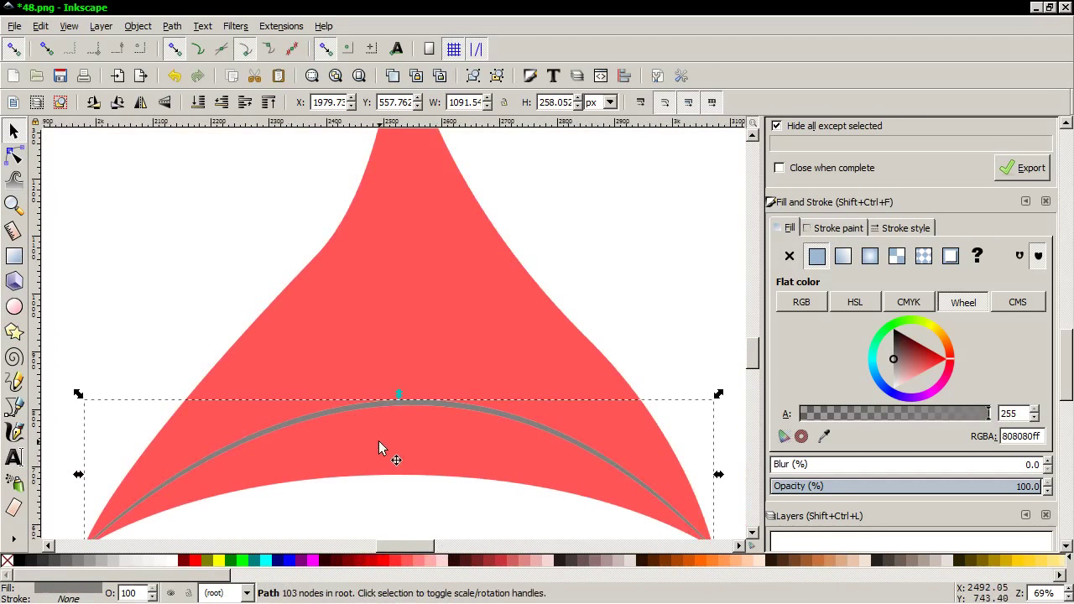
pyautogui.keyDown('ctrl'); pyautogui.scroll(-1, 384, 448); pyautogui.keyUp('ctrl')
pyautogui.click(222, 337)
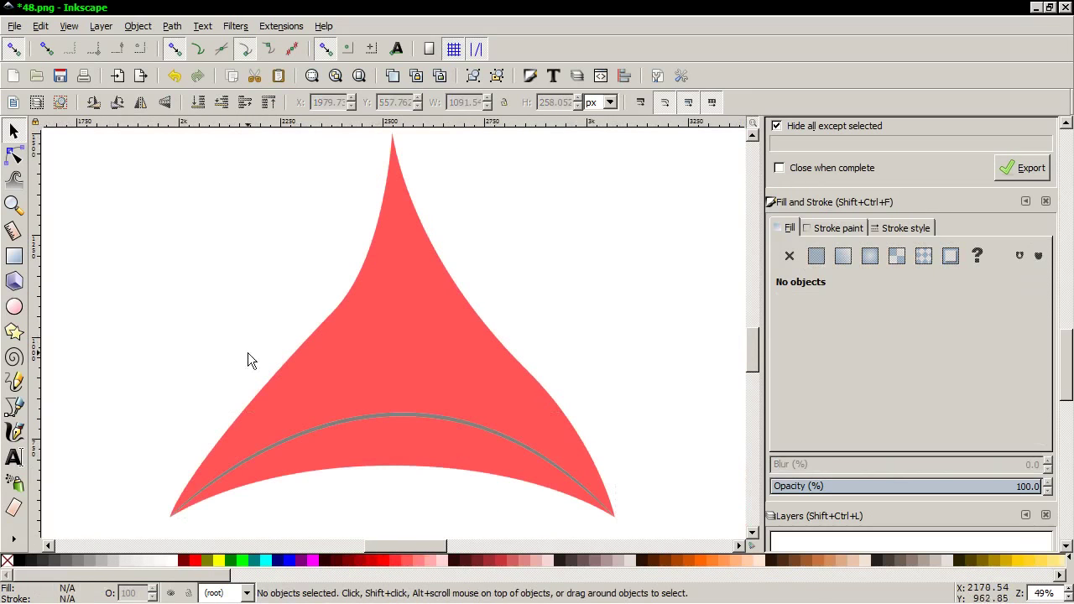
pyautogui.click(410, 459)
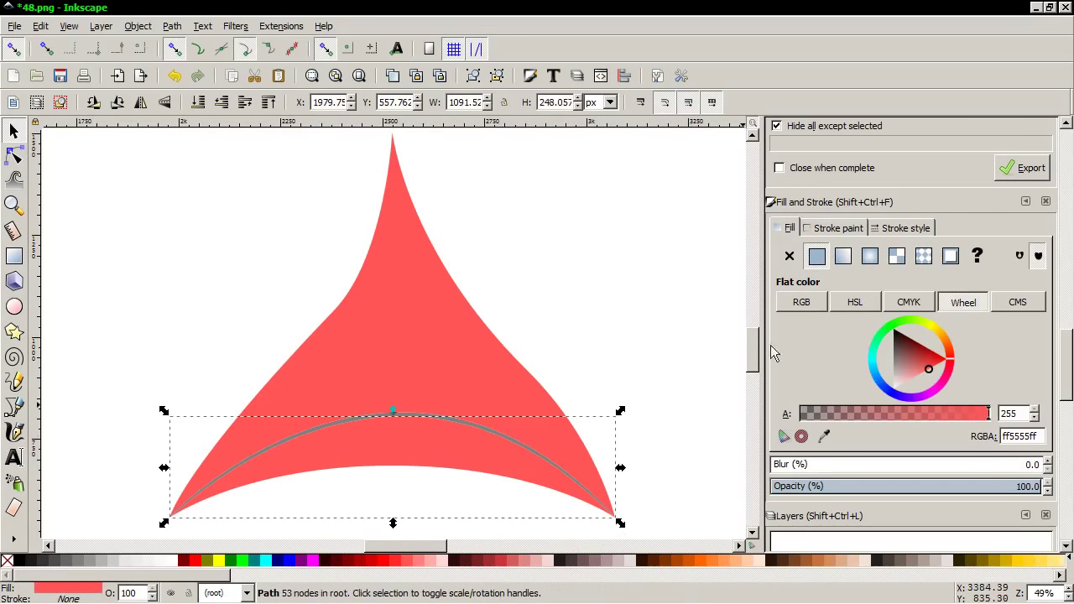
# Give the band a linear gradient with #2b0000 end stops and a #ff5555 middle stop
pyautogui.click(844, 256)
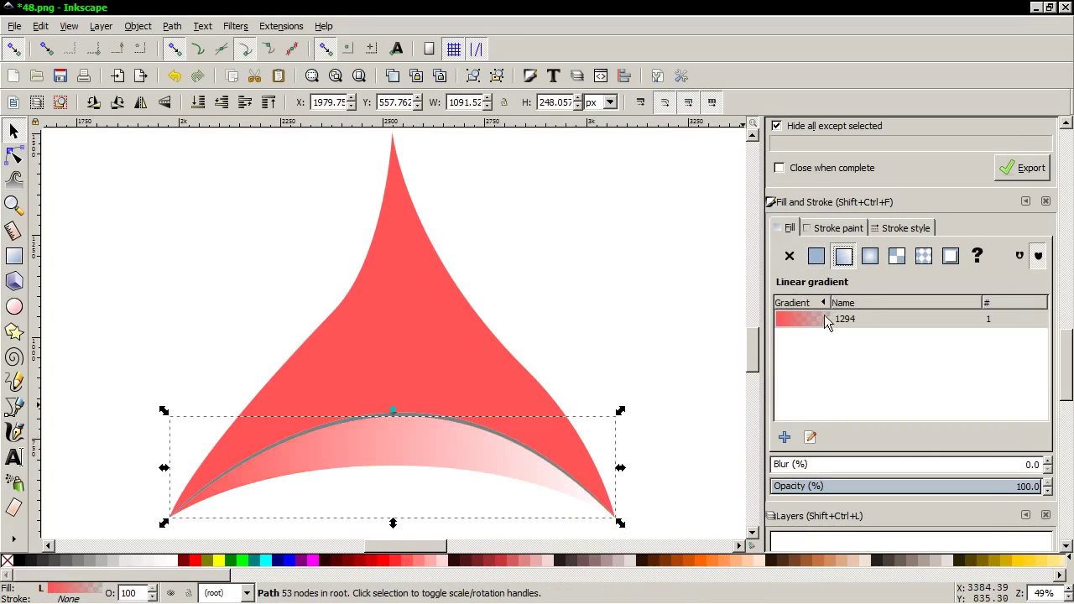
pyautogui.click(811, 437)
pyautogui.click(615, 468)
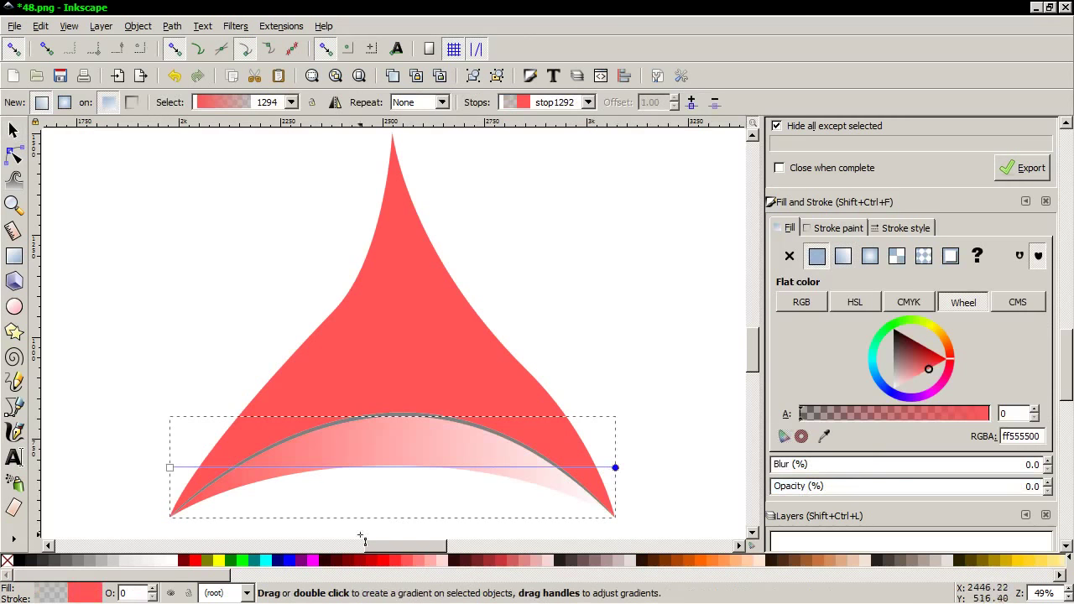
pyautogui.click(178, 560)
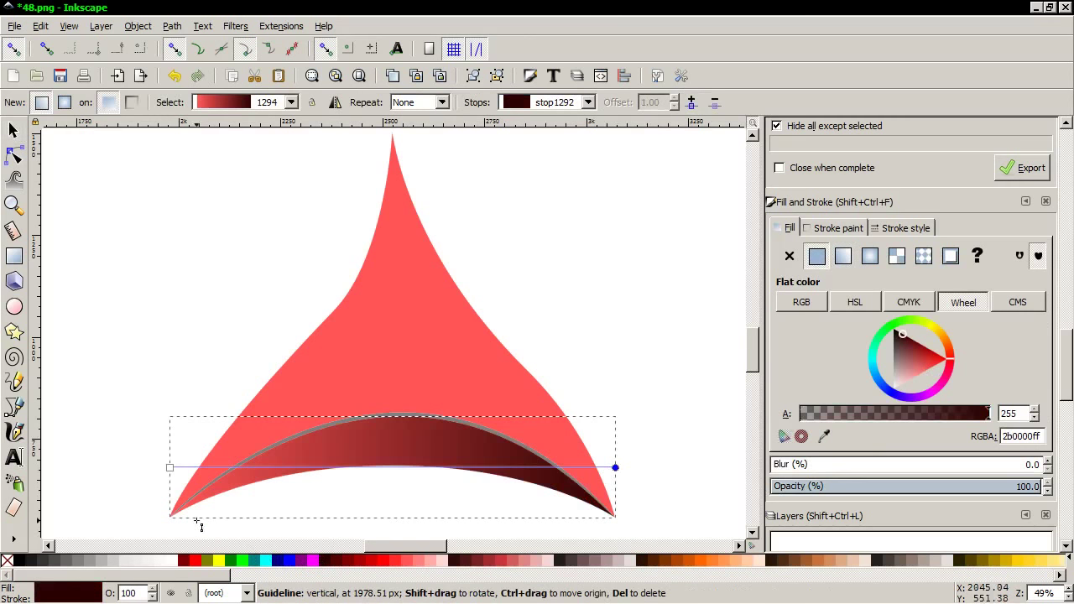
pyautogui.click(169, 468)
pyautogui.click(328, 560)
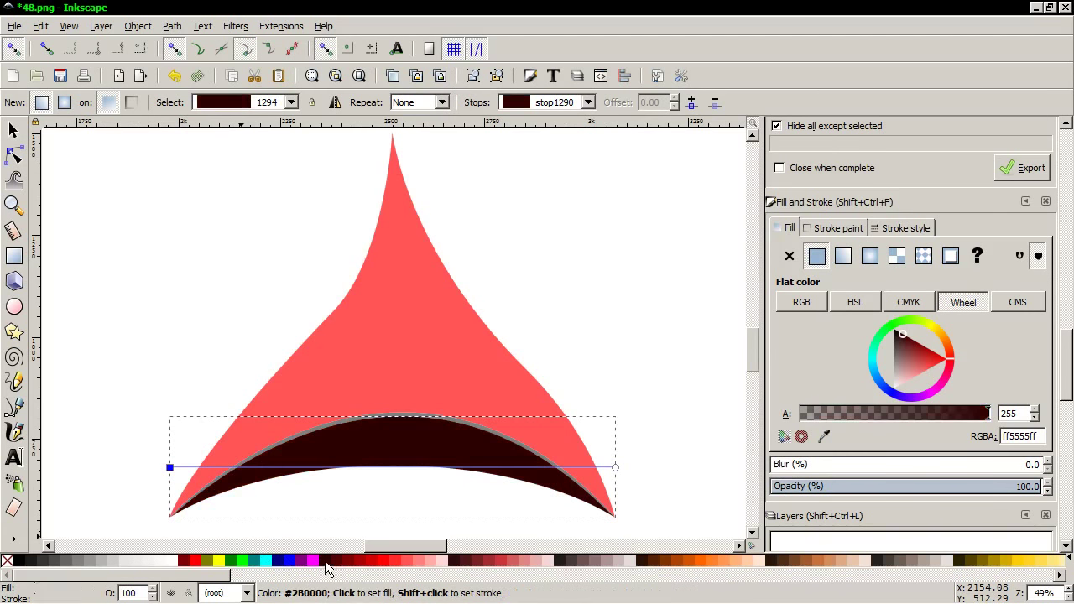
pyautogui.doubleClick(399, 467)
pyautogui.click(407, 561)
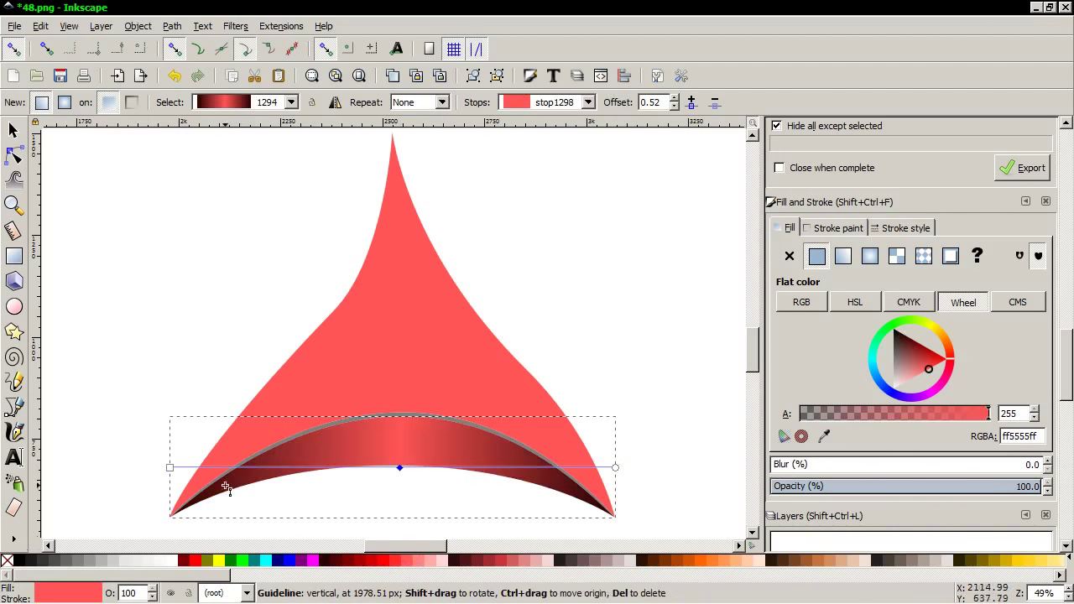
# Stretch the band's gradient from its left tip to its right tip
pyautogui.moveTo(169, 467); pyautogui.dragTo(171, 516)
pyautogui.click(170, 518)
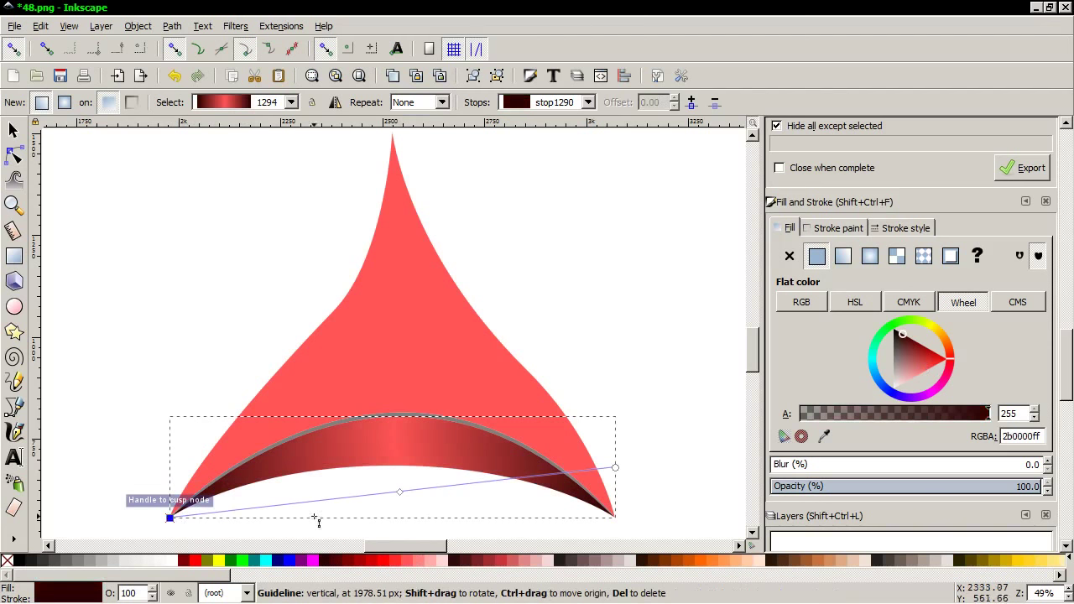
pyautogui.moveTo(615, 468); pyautogui.dragTo(615, 517)
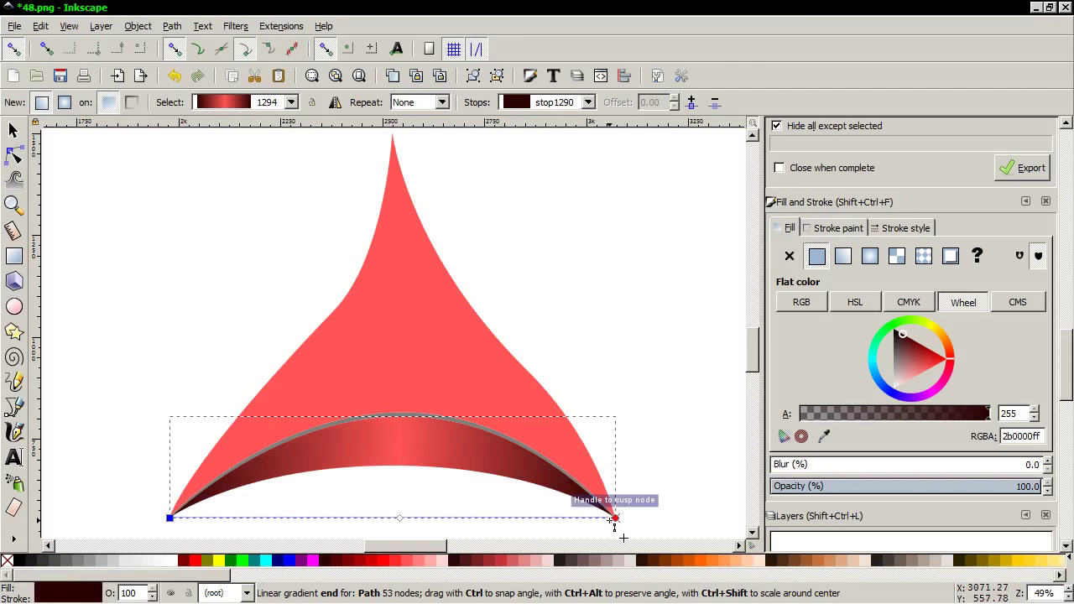
pyautogui.click(407, 344)
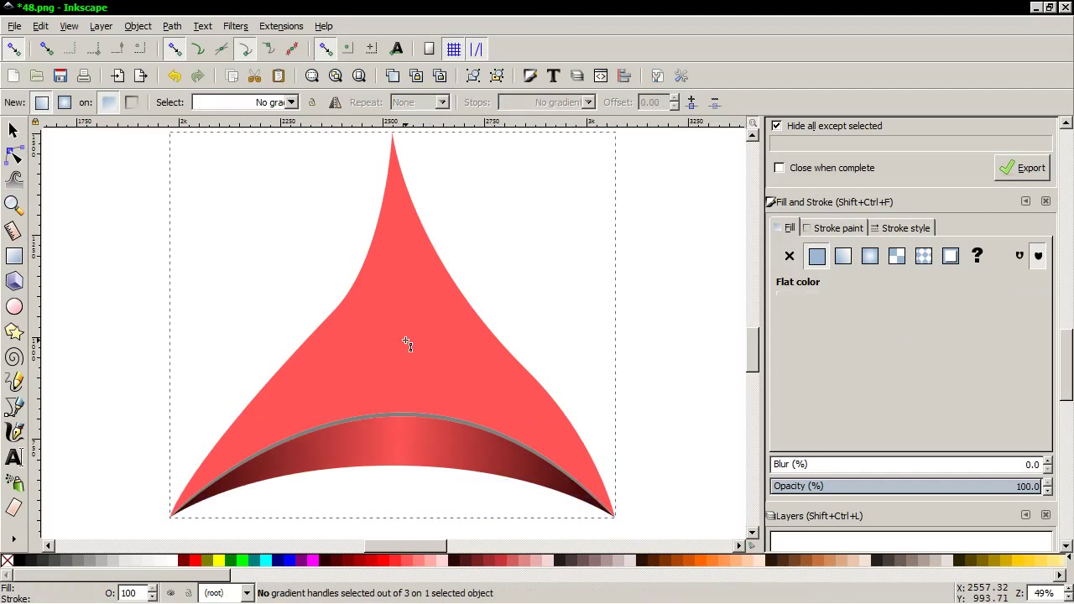
# Give the large triangle a linear gradient whose end stop is dark red #2b0000
pyautogui.click(843, 256)
pyautogui.click(811, 439)
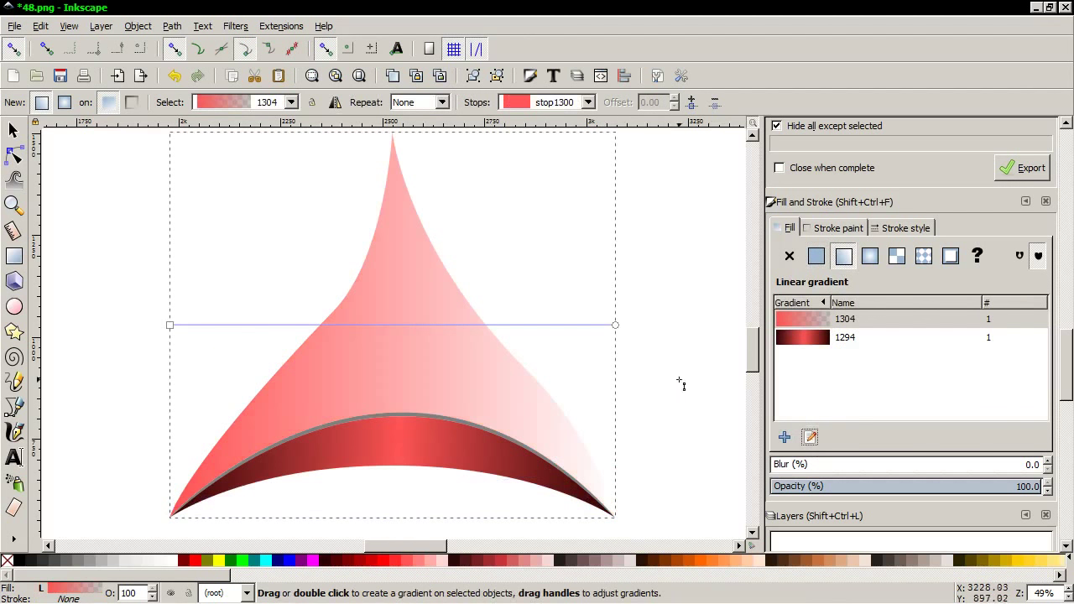
pyautogui.click(615, 326)
pyautogui.click(328, 560)
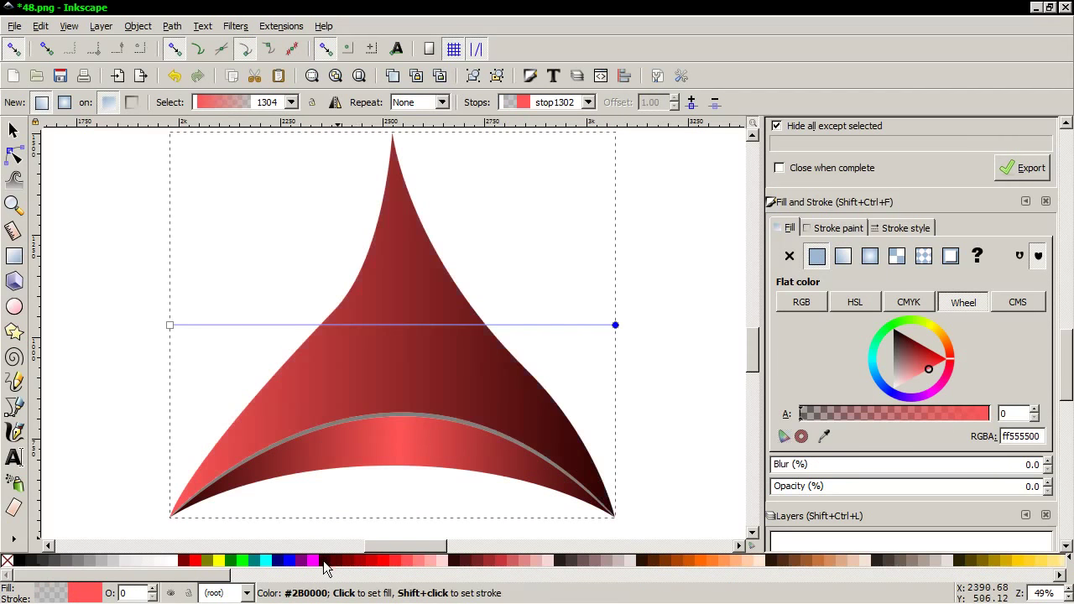
# Angle the triangle's gradient diagonally, bright red at left shading to dark red at right
pyautogui.moveTo(170, 325); pyautogui.dragTo(278, 331)
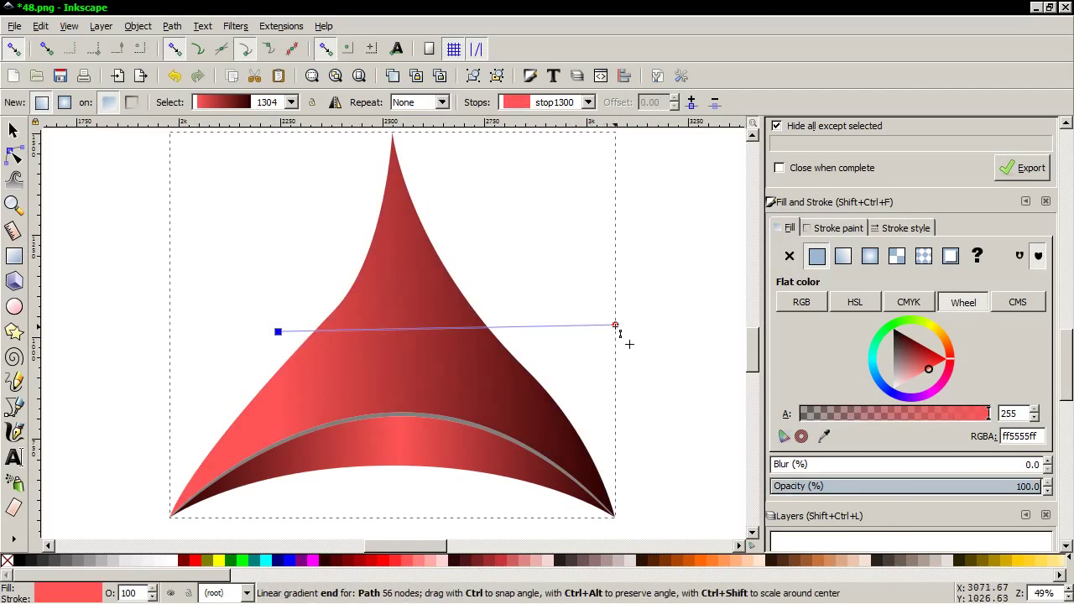
pyautogui.moveTo(615, 326); pyautogui.dragTo(552, 367)
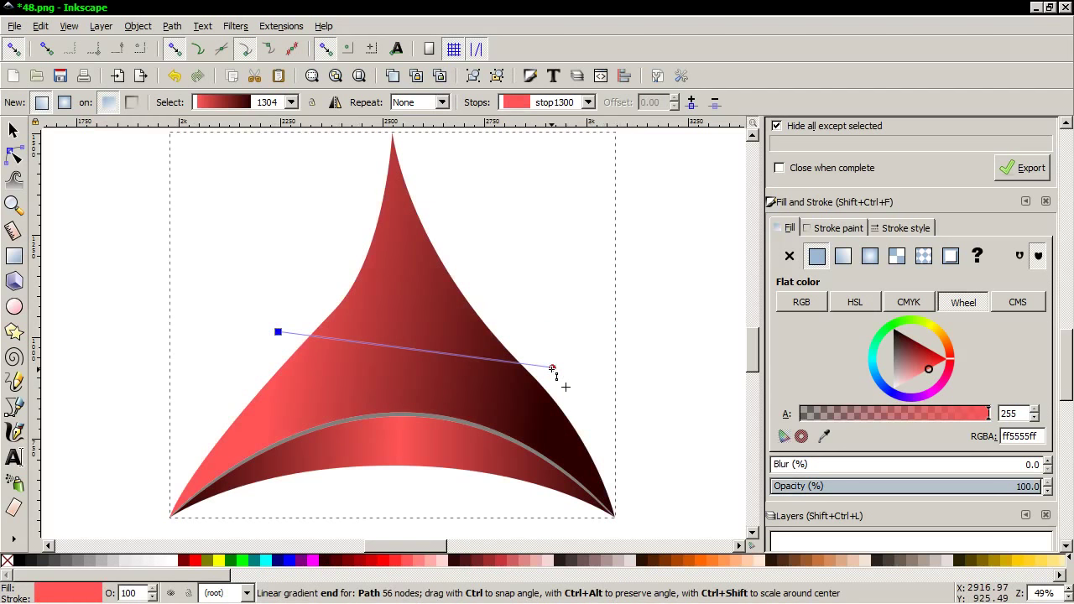
pyautogui.click(552, 368)
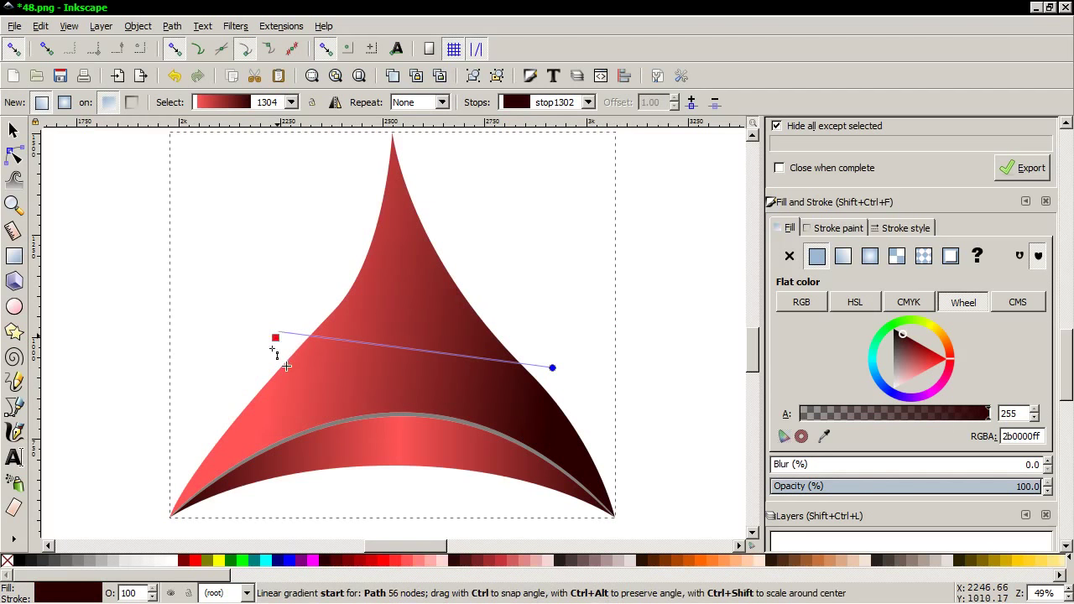
pyautogui.moveTo(275, 338); pyautogui.dragTo(246, 353)
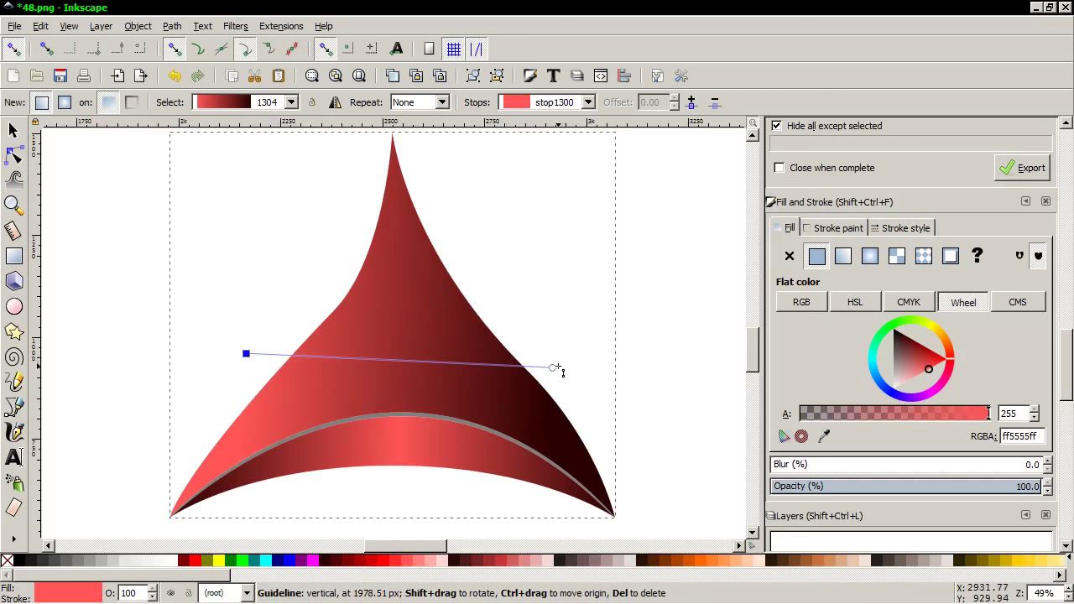
pyautogui.moveTo(553, 367); pyautogui.dragTo(553, 387)
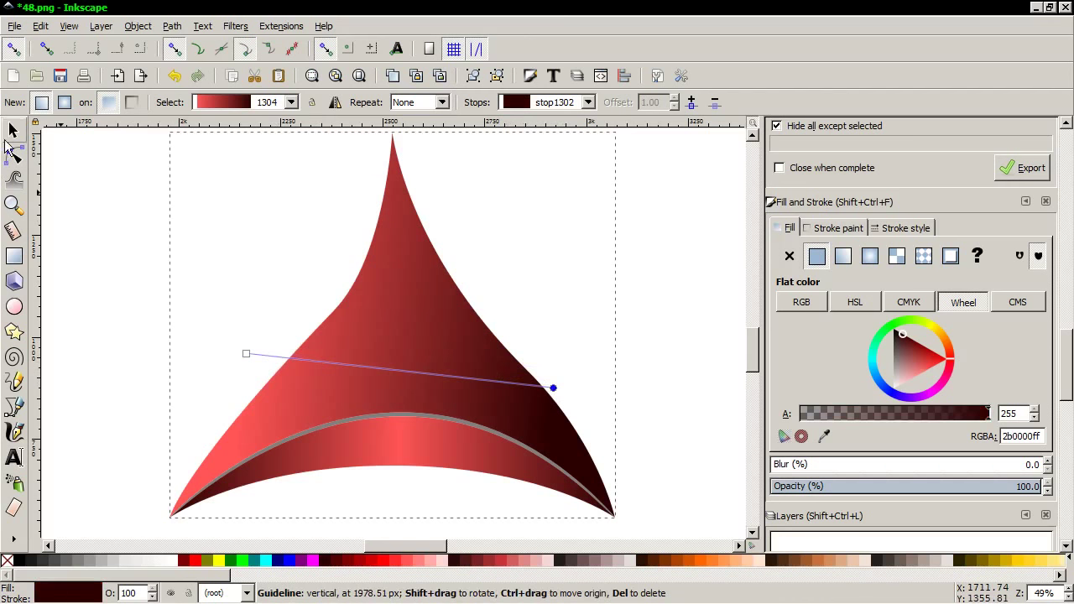
pyautogui.click(11, 134)
# Duplicate the gradient triangle and fill the copy with flat light pink ffd5d5ff
pyautogui.scroll(-1, 416, 378)
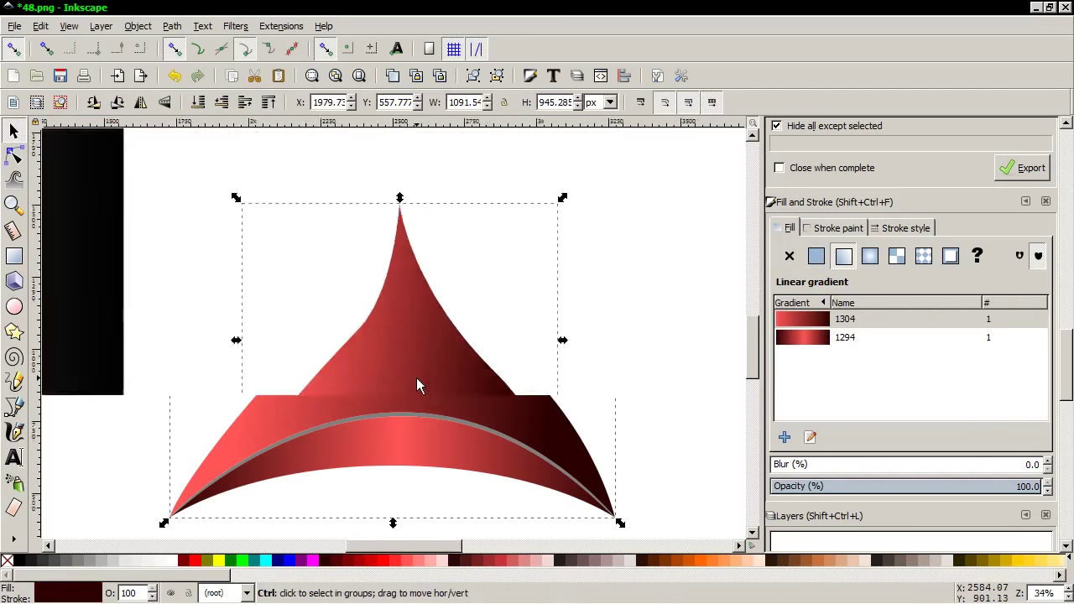
pyautogui.scroll(-2, 418, 385)
pyautogui.scroll(-1, 418, 385)
pyautogui.scroll(-2, 418, 384)
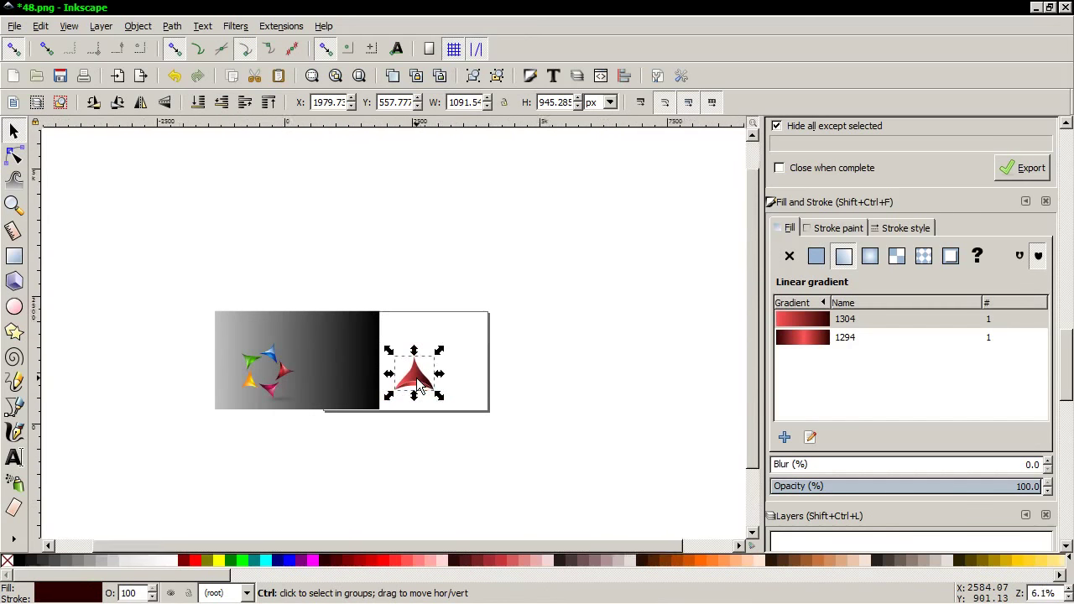
pyautogui.scroll(3, 418, 384)
pyautogui.scroll(2, 413, 378)
pyautogui.scroll(1, 411, 375)
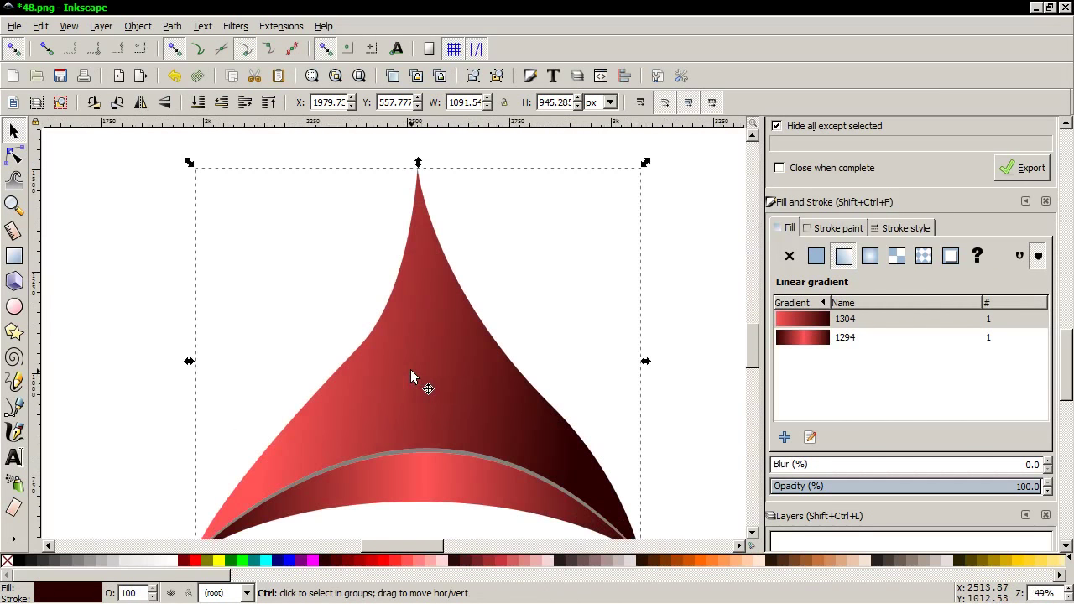
pyautogui.click(414, 374)
pyautogui.rightClick(437, 387)
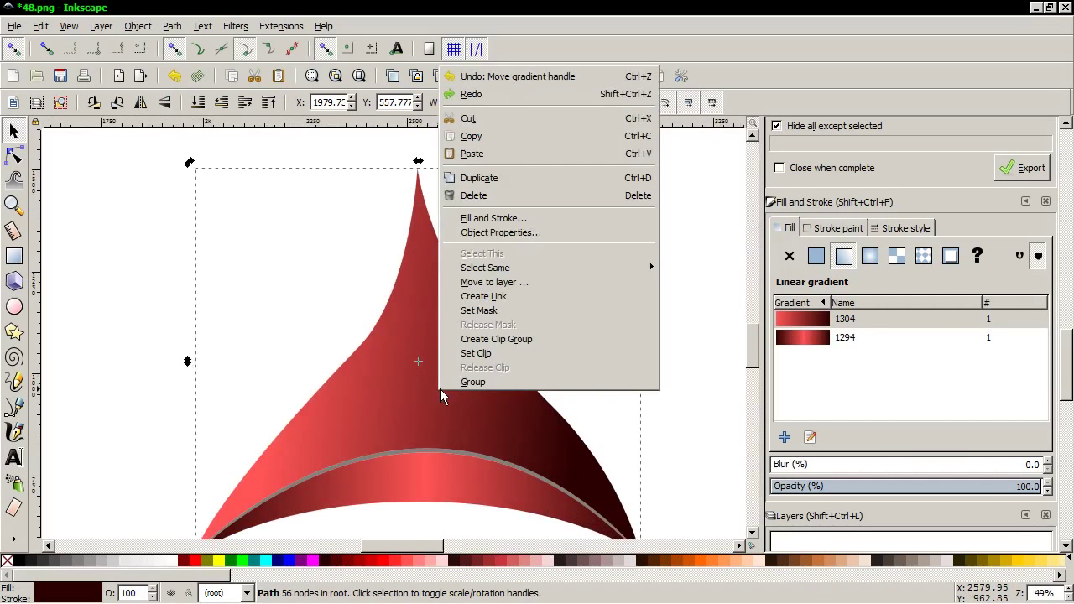
pyautogui.click(484, 179)
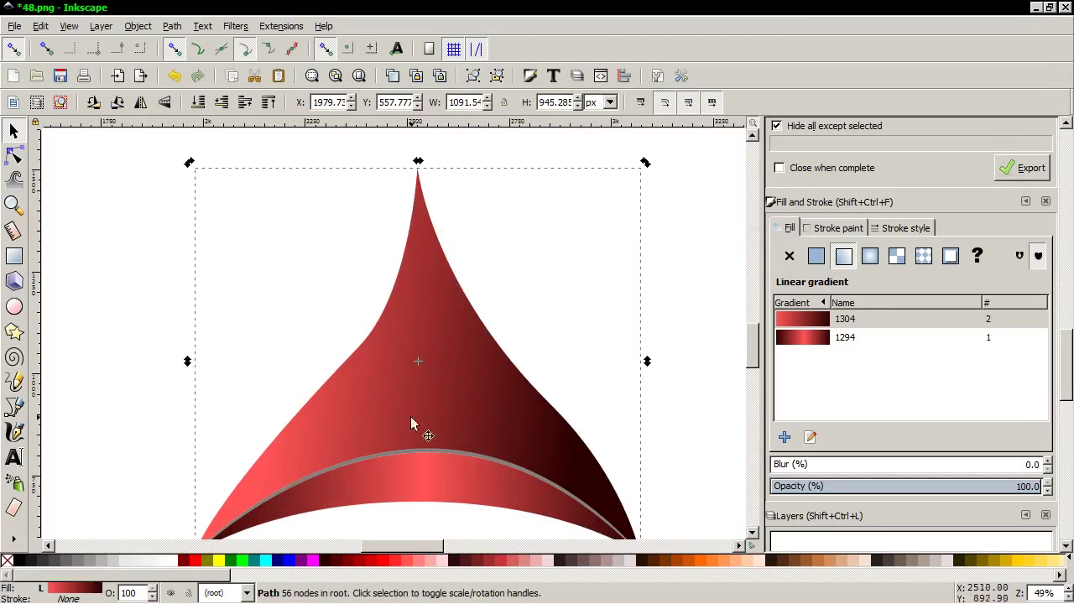
pyautogui.click(440, 561)
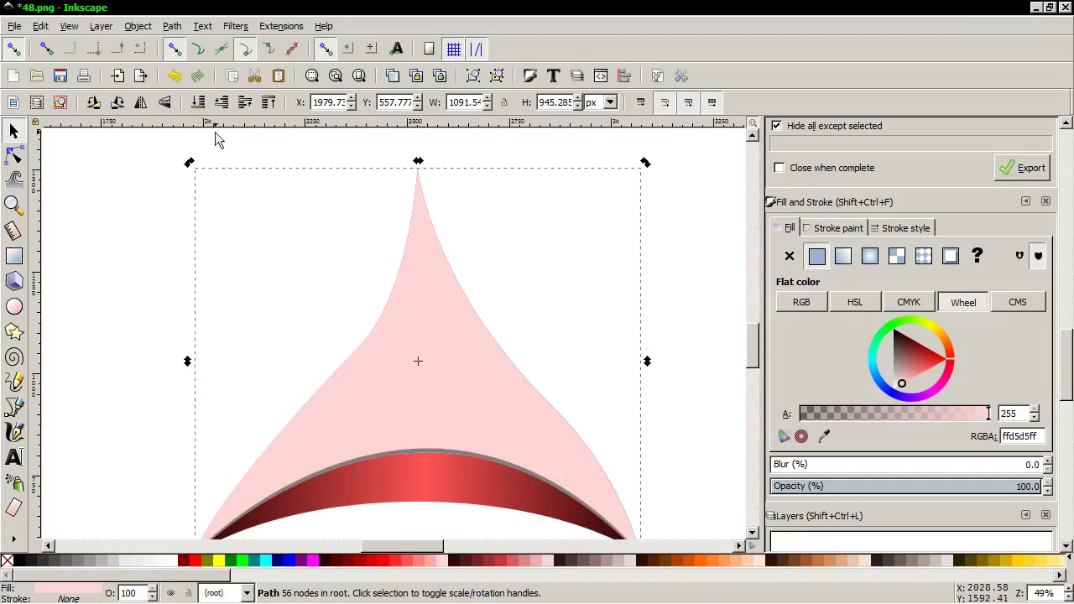
# Inset the pink copy five times so a thin gradient rim shows around it
pyautogui.click(172, 26)
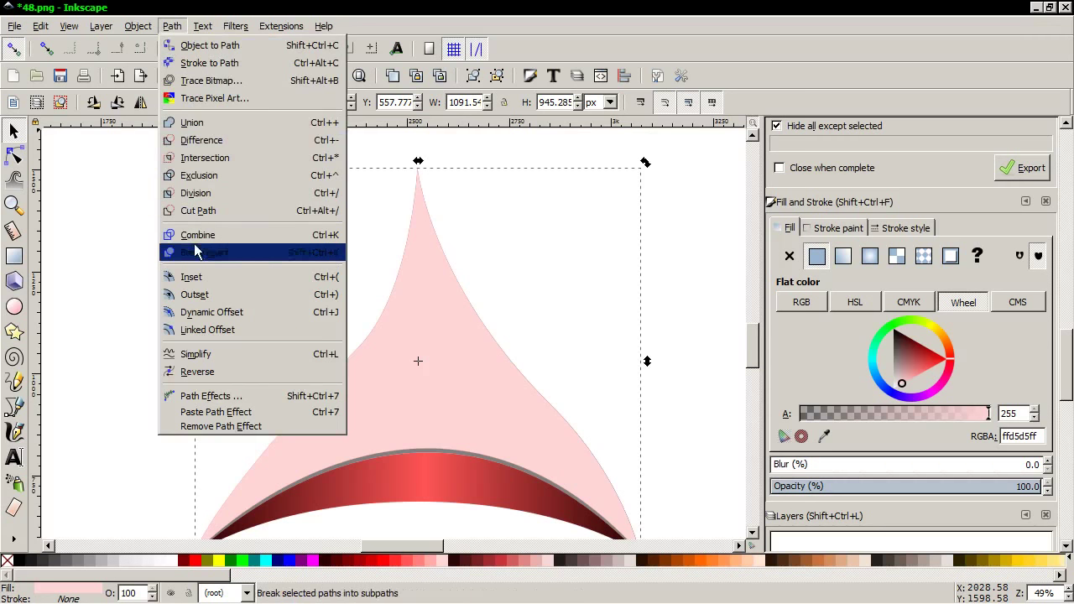
pyautogui.click(199, 284)
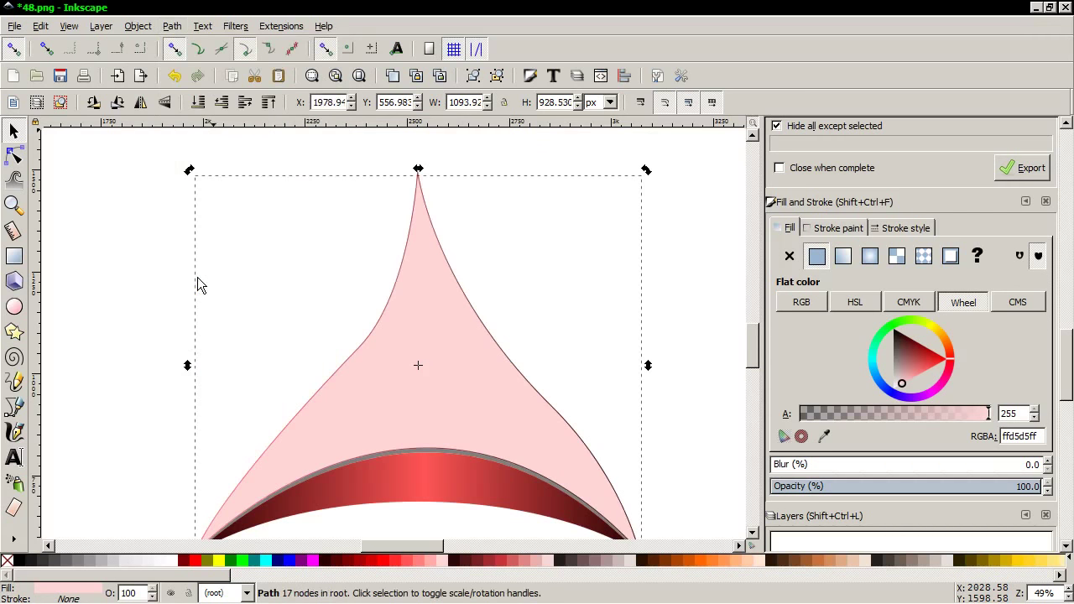
pyautogui.click(171, 26)
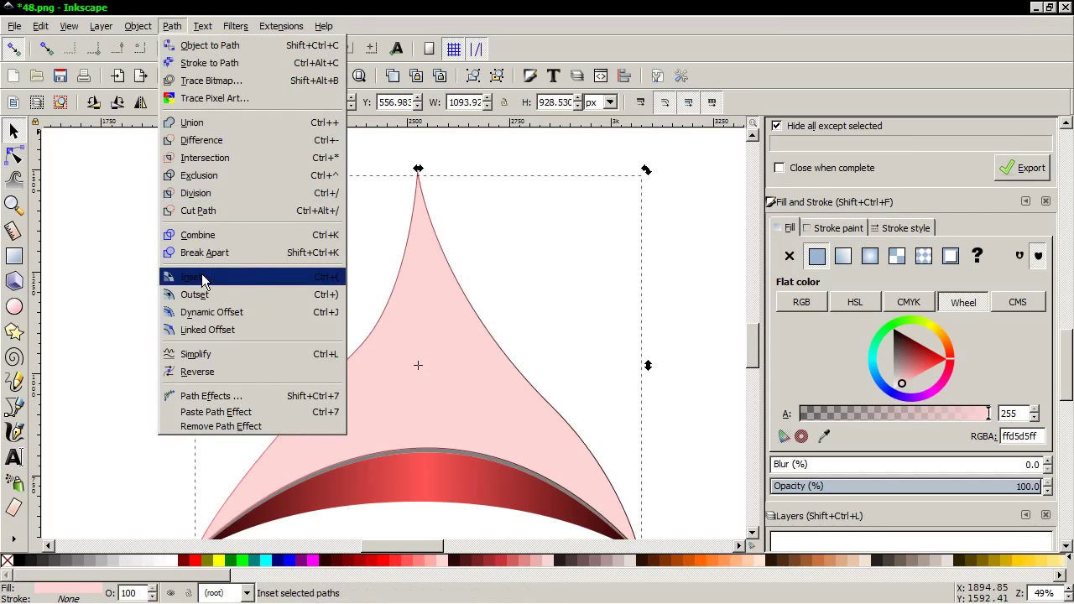
pyautogui.click(202, 278)
pyautogui.click(175, 26)
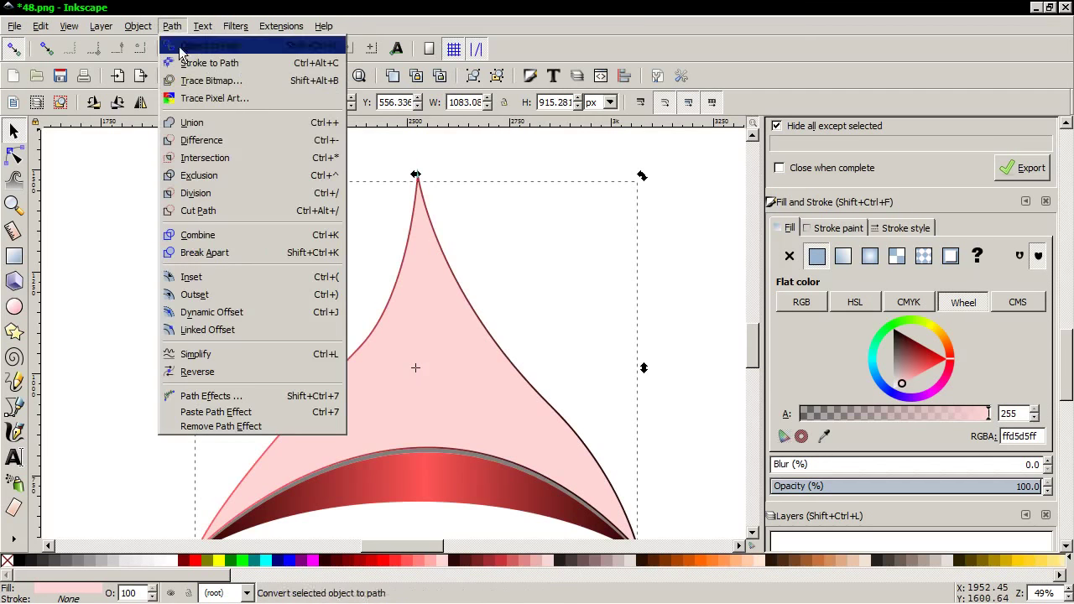
pyautogui.click(202, 277)
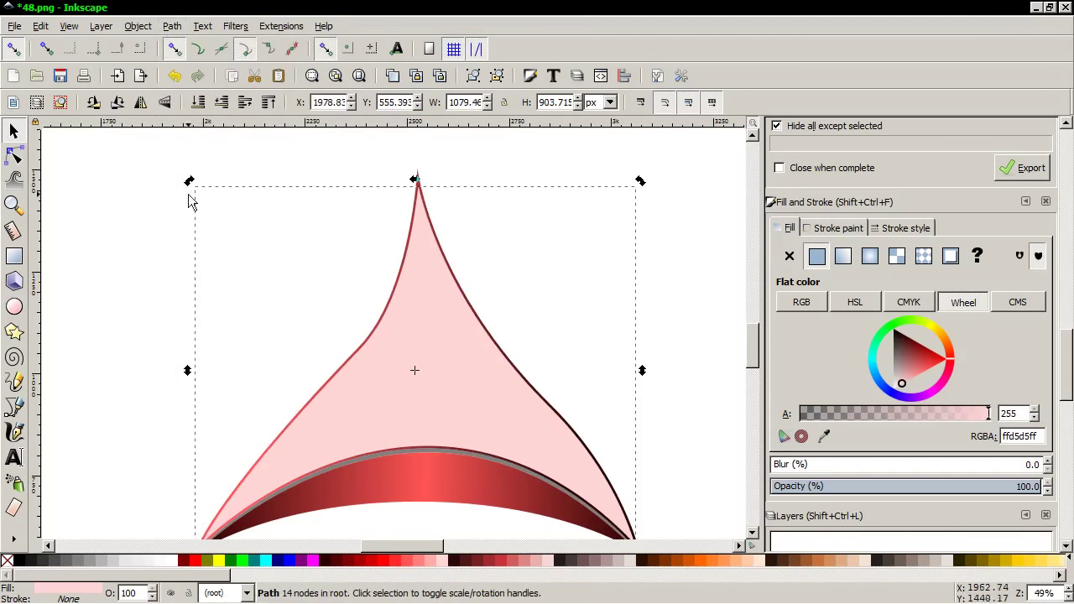
pyautogui.click(171, 26)
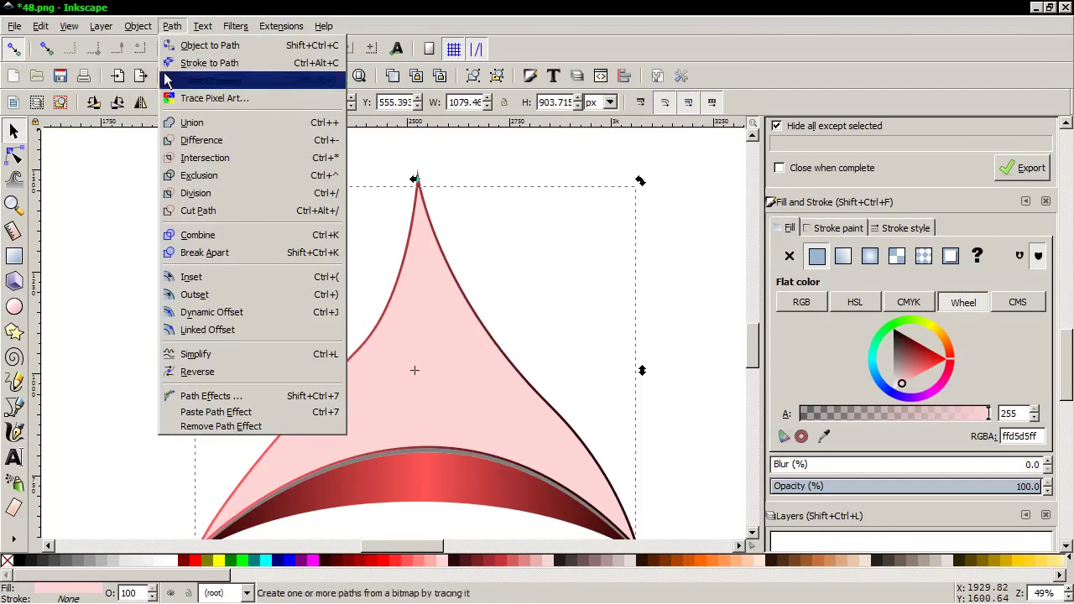
pyautogui.click(183, 277)
pyautogui.click(171, 26)
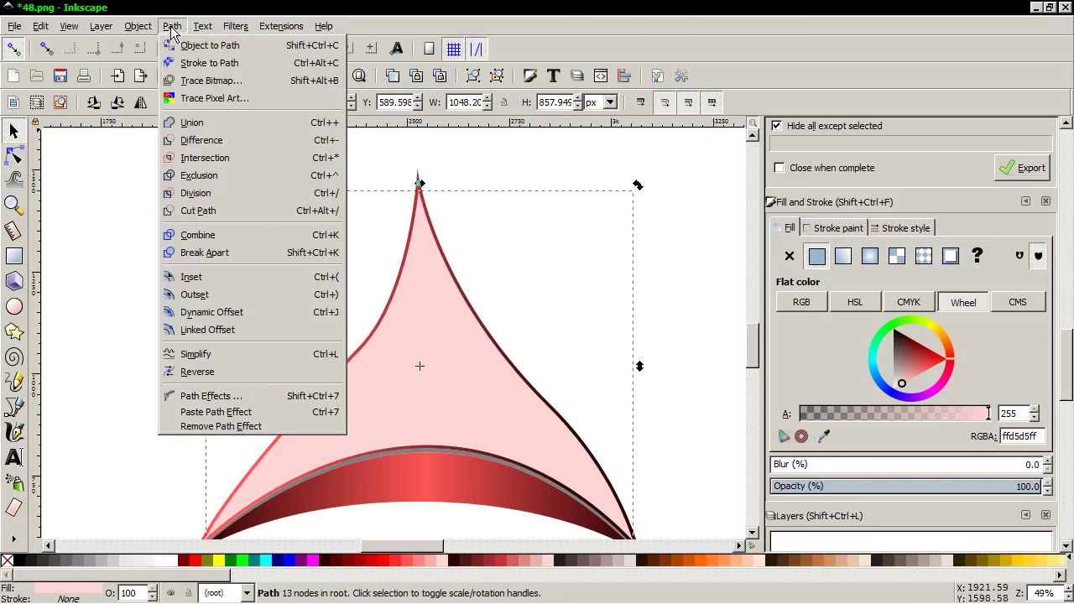
pyautogui.click(204, 278)
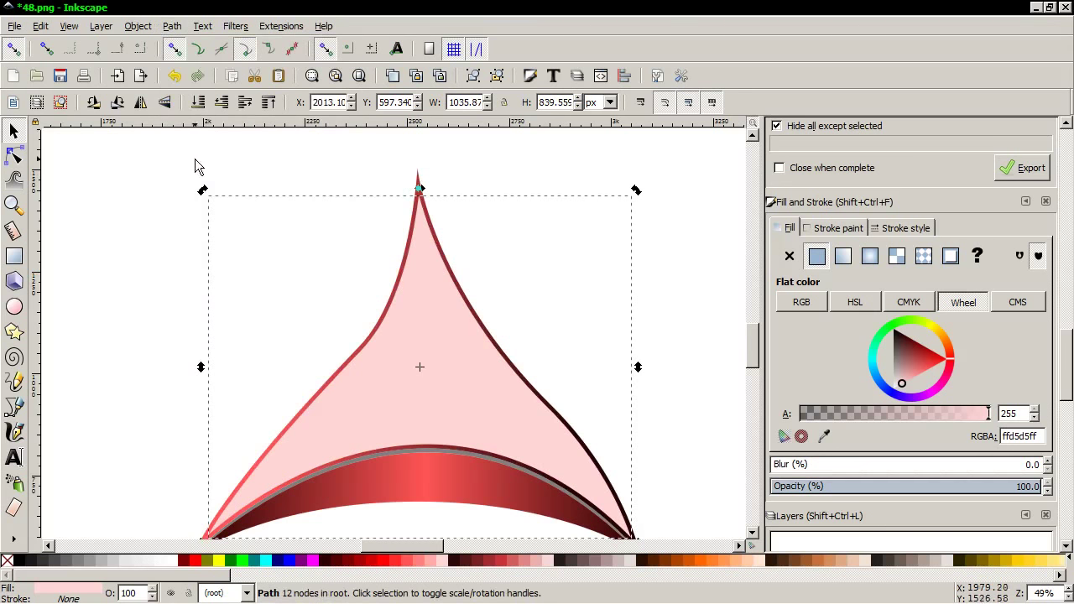
# Zoom out, deselect, and reselect only the pink triangle
pyautogui.keyDown('ctrl'); pyautogui.scroll(-3, 275, 324); pyautogui.keyUp('ctrl')
pyautogui.keyDown('ctrl'); pyautogui.scroll(-1, 274, 325); pyautogui.keyUp('ctrl')
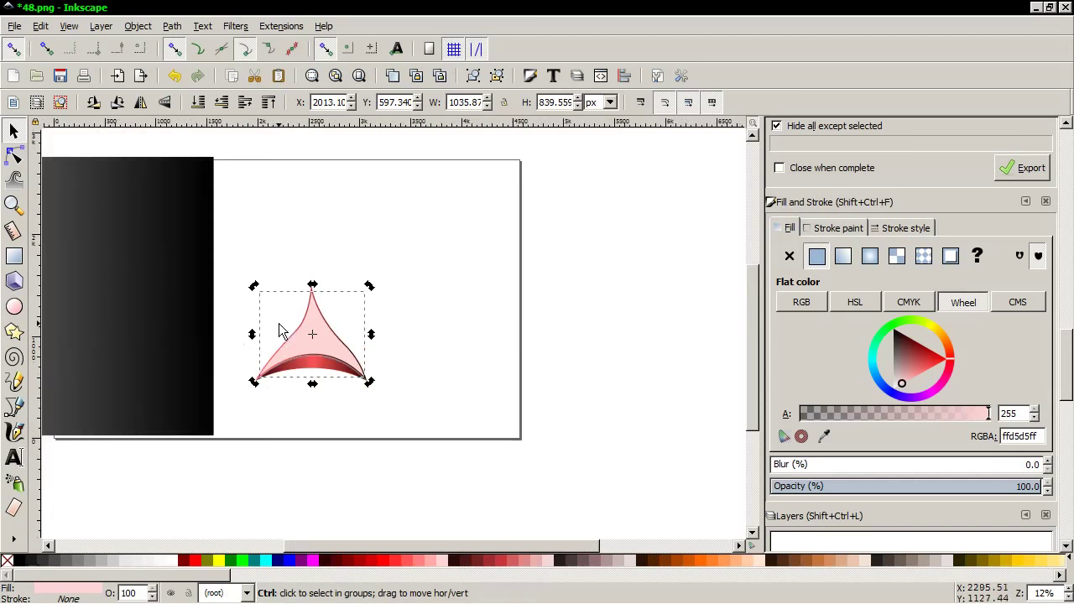
pyautogui.moveTo(390, 545); pyautogui.dragTo(332, 538)
pyautogui.click(360, 408)
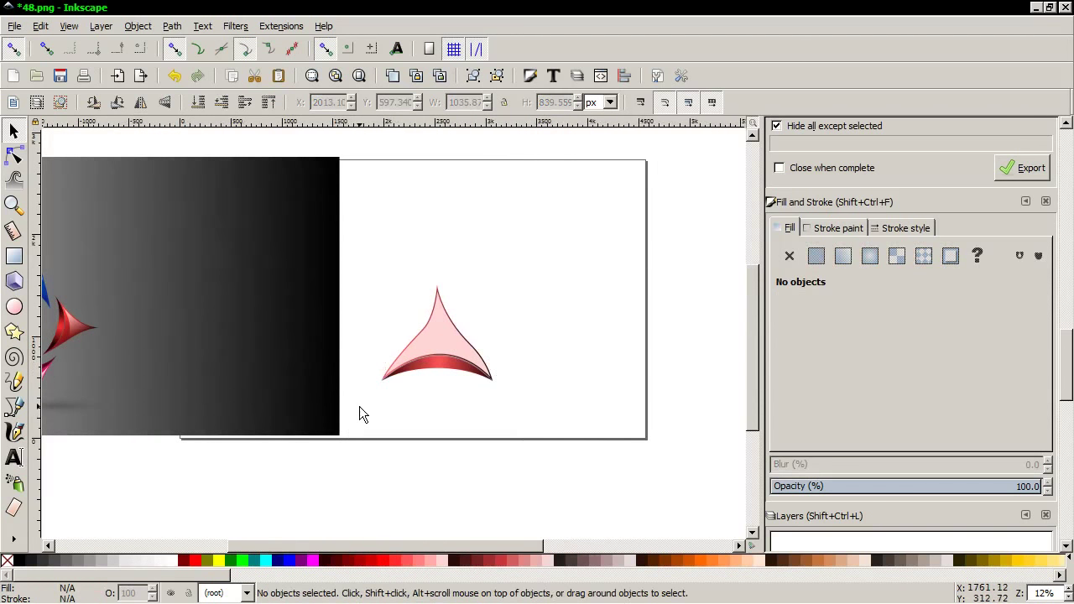
pyautogui.click(426, 342)
# Switch to the Bezier pen with the path Shape set to None
pyautogui.click(14, 406)
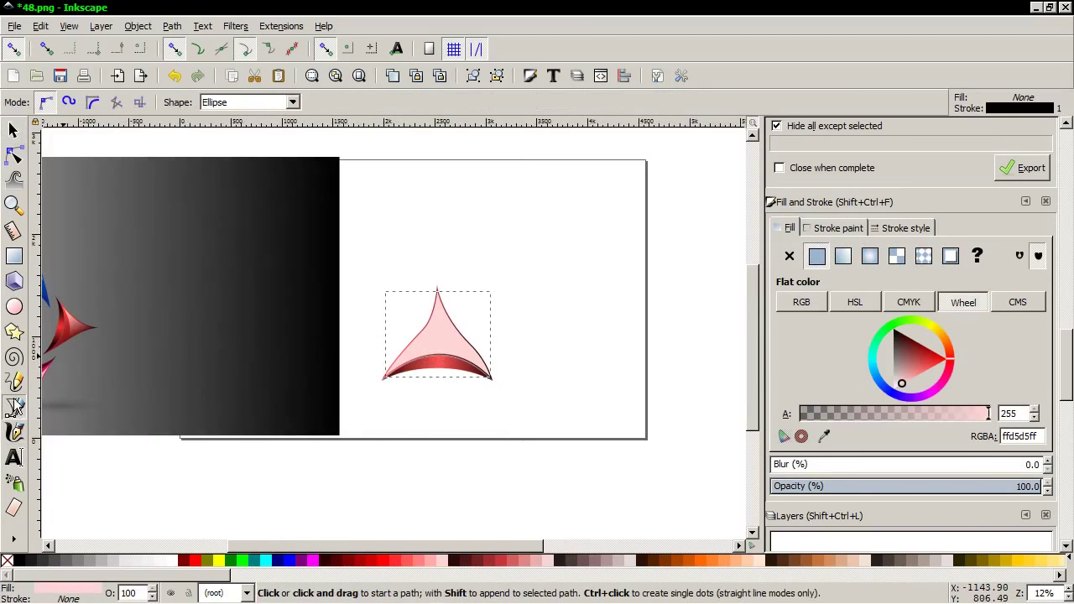
pyautogui.click(293, 104)
pyautogui.click(247, 124)
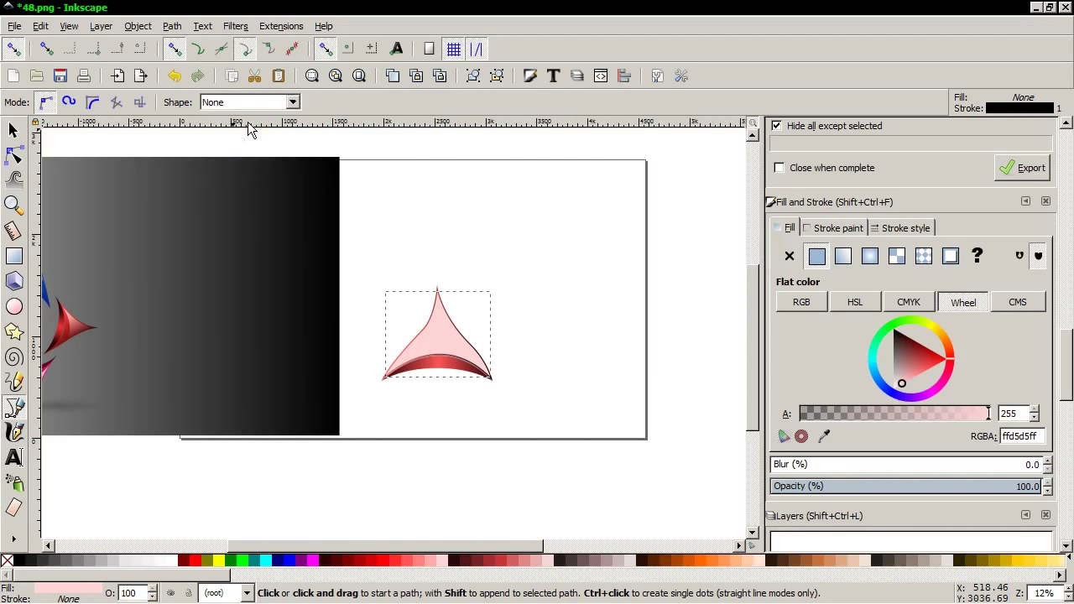
pyautogui.keyDown('ctrl'); pyautogui.scroll(3, 429, 377); pyautogui.keyUp('ctrl')
pyautogui.keyDown('ctrl'); pyautogui.scroll(2, 239, 388); pyautogui.keyUp('ctrl')
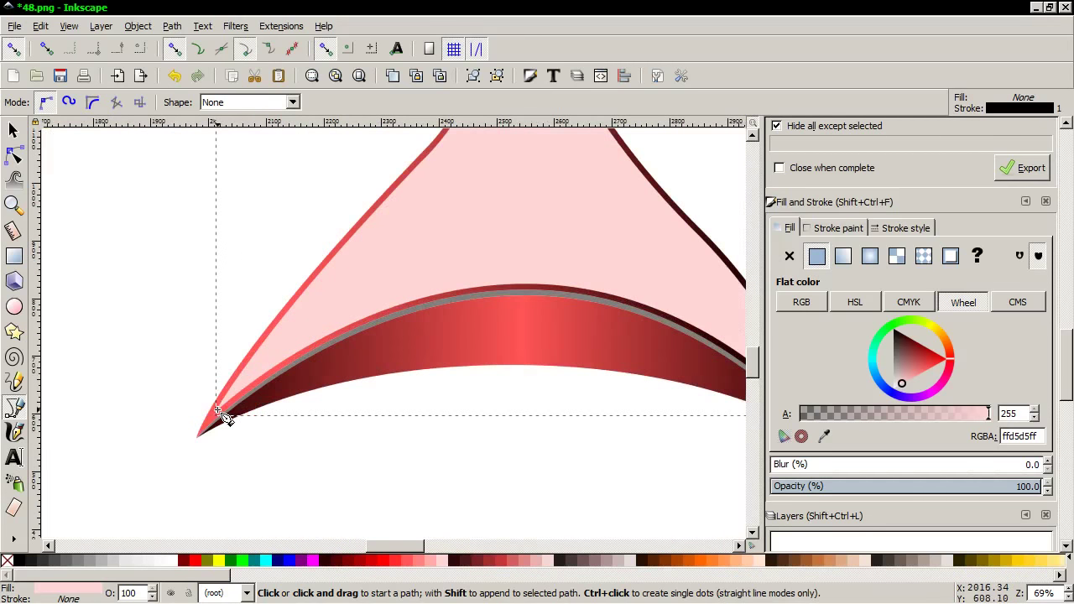
# Draw a two-node arched curve from the triangle's left tip to its right tip
pyautogui.click(218, 411)
pyautogui.keyDown('ctrl'); pyautogui.scroll(-1, 472, 307); pyautogui.keyUp('ctrl')
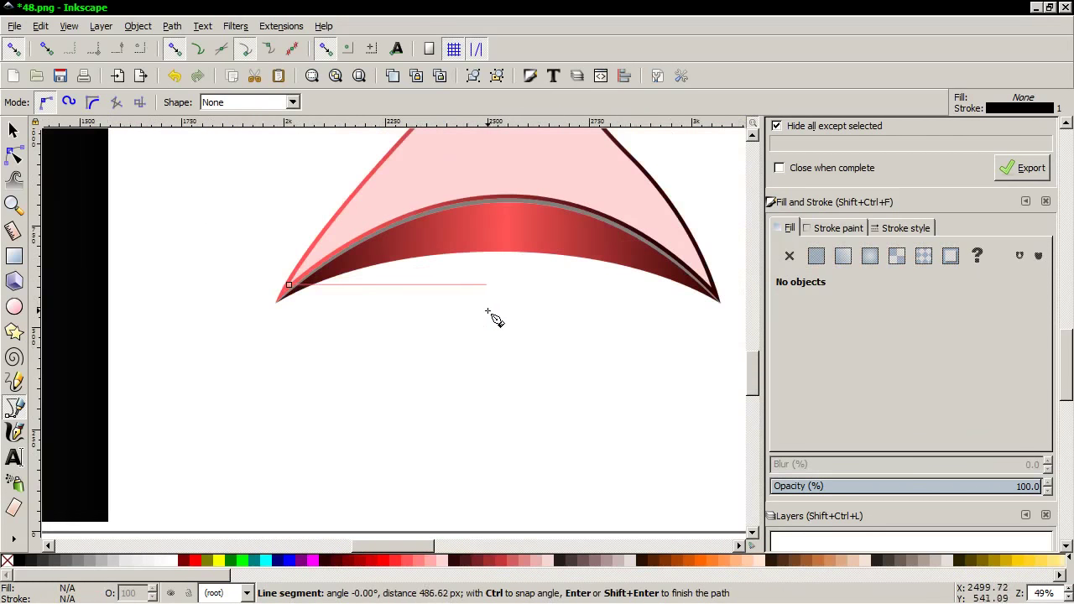
pyautogui.keyDown('ctrl'); pyautogui.scroll(-1, 495, 317); pyautogui.keyUp('ctrl')
pyautogui.keyDown('ctrl'); pyautogui.scroll(-1, 502, 319); pyautogui.keyUp('ctrl')
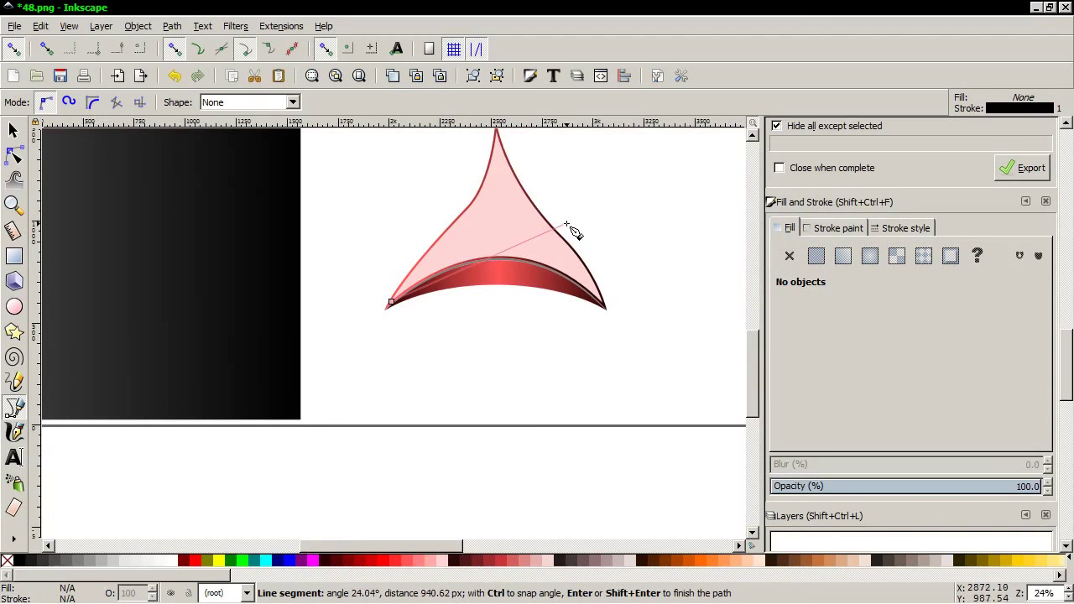
pyautogui.moveTo(592, 235); pyautogui.dragTo(683, 289)
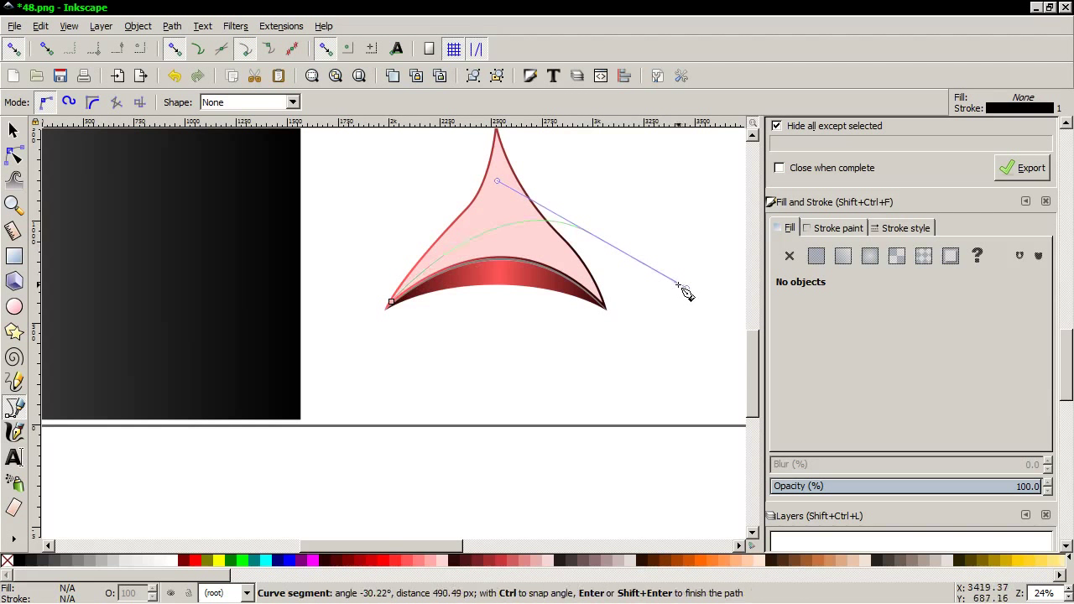
pyautogui.press('BackSpace')
pyautogui.moveTo(607, 271); pyautogui.dragTo(709, 381)
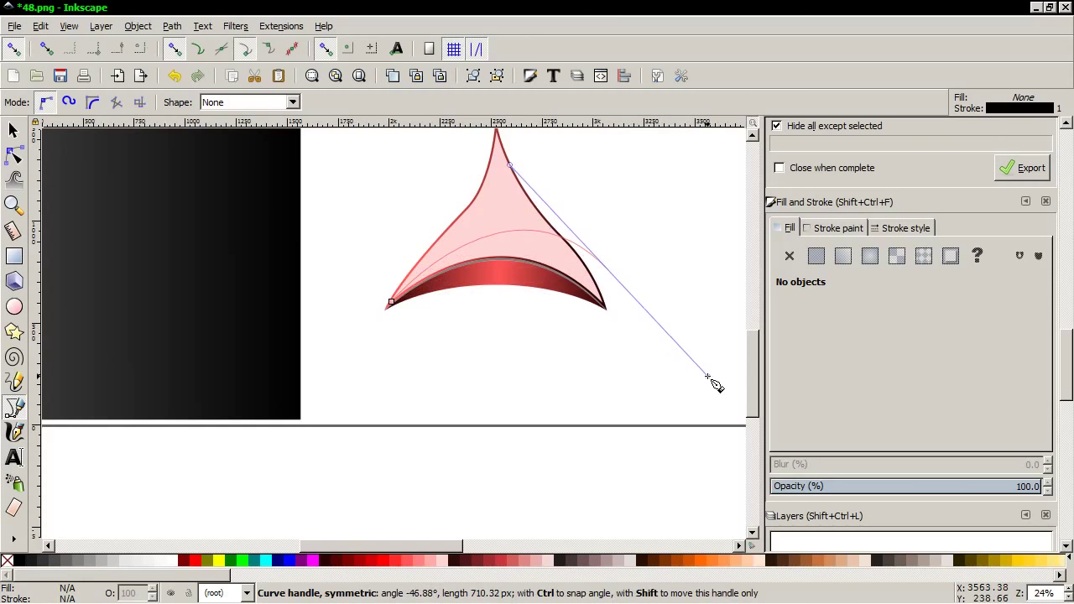
pyautogui.click(14, 130)
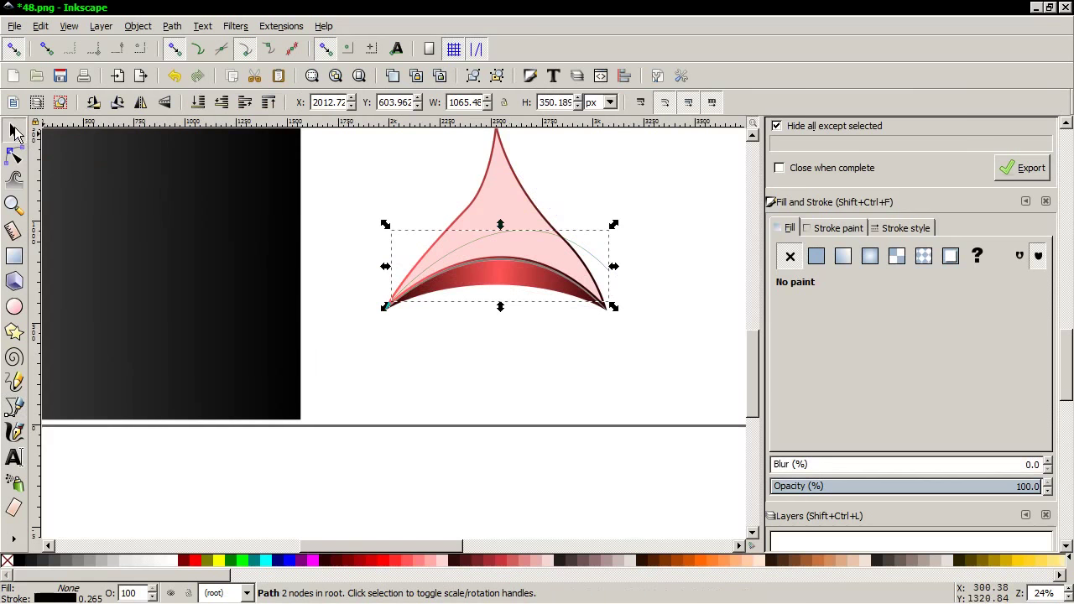
# Divide the pink triangle along the arched curve with Path > Division
pyautogui.keyDown('shift'); pyautogui.click(518, 216); pyautogui.keyUp('shift')
pyautogui.click(176, 29)
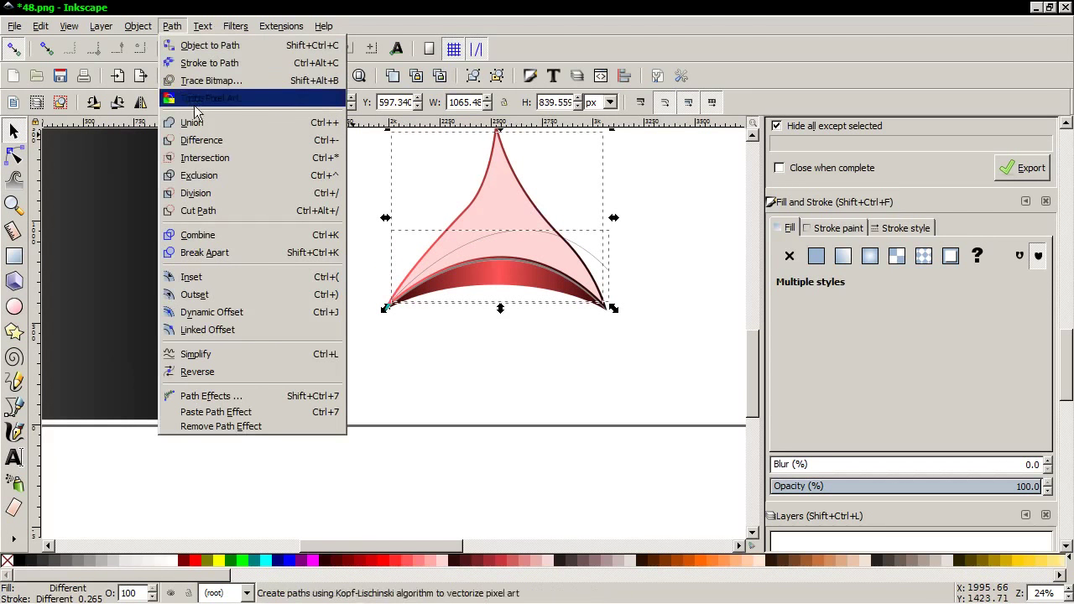
pyautogui.click(224, 192)
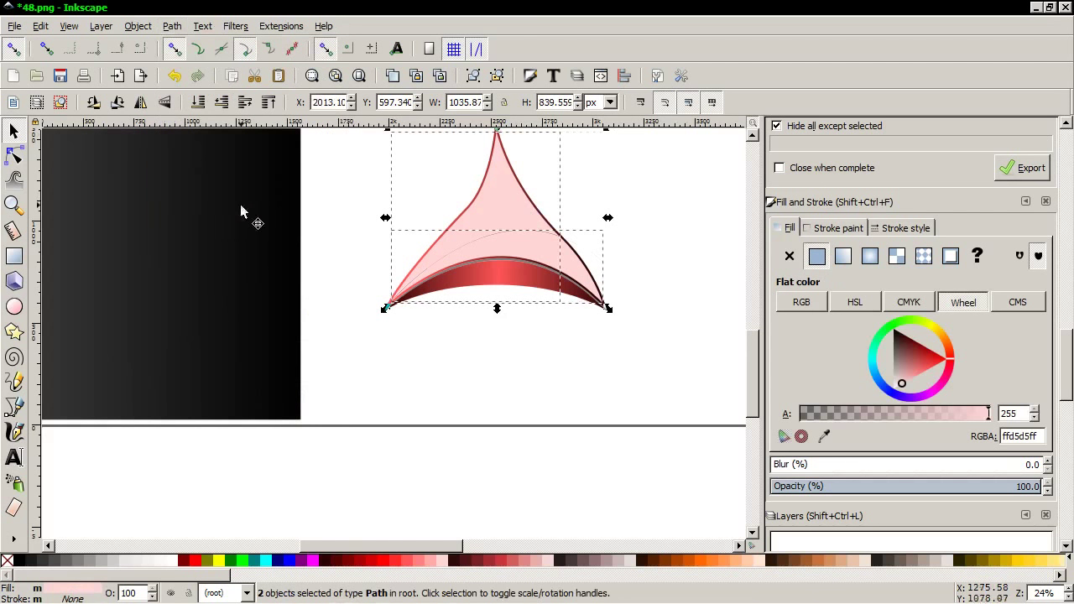
# Delete the lower pink piece and fill the upper piece white
pyautogui.click(504, 352)
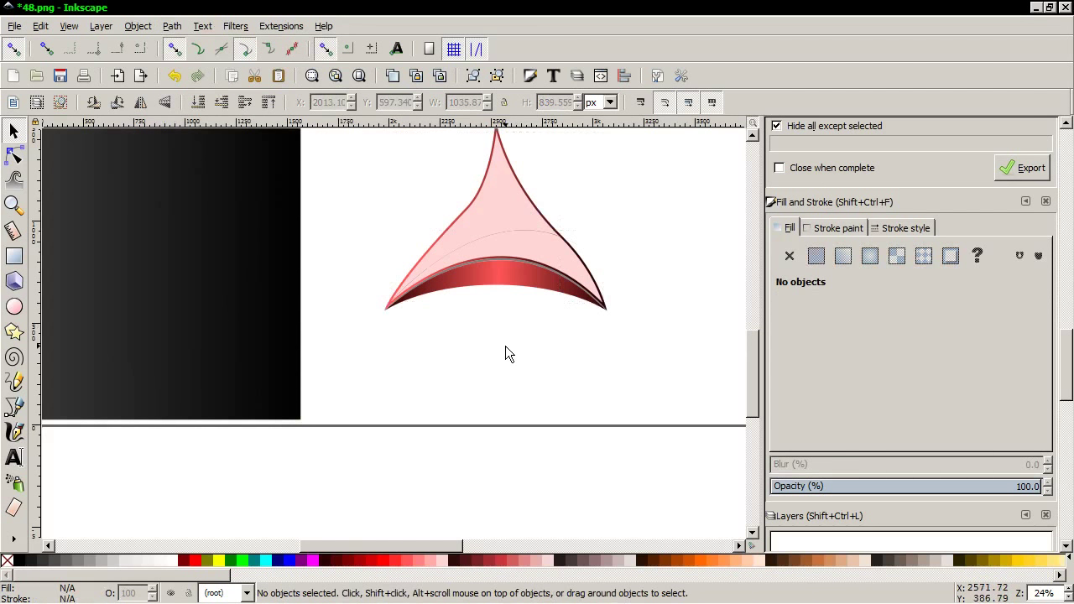
pyautogui.click(527, 252)
pyautogui.press('Delete')
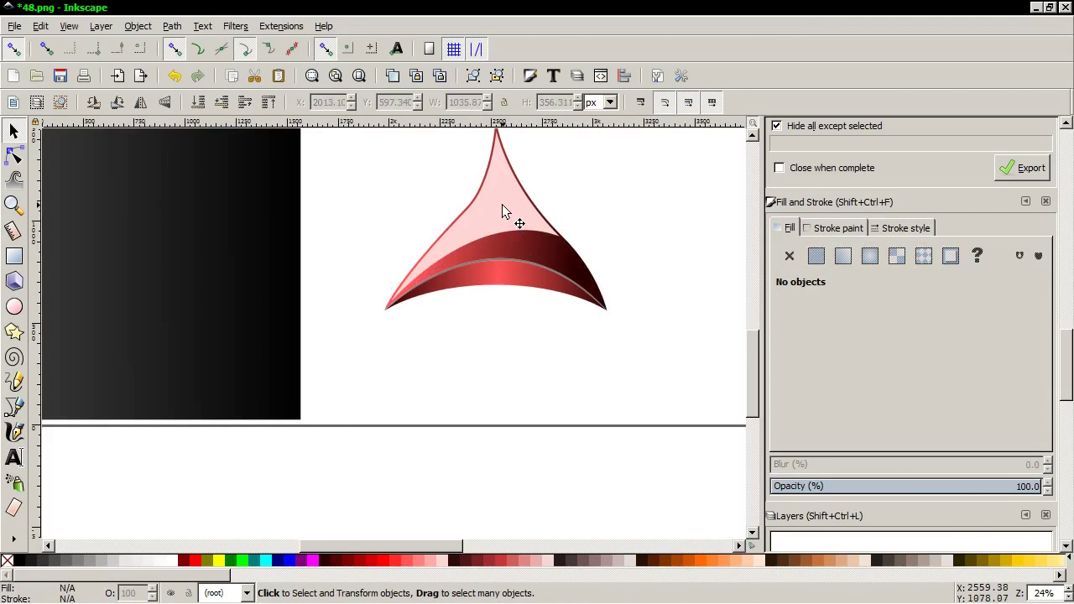
pyautogui.click(502, 205)
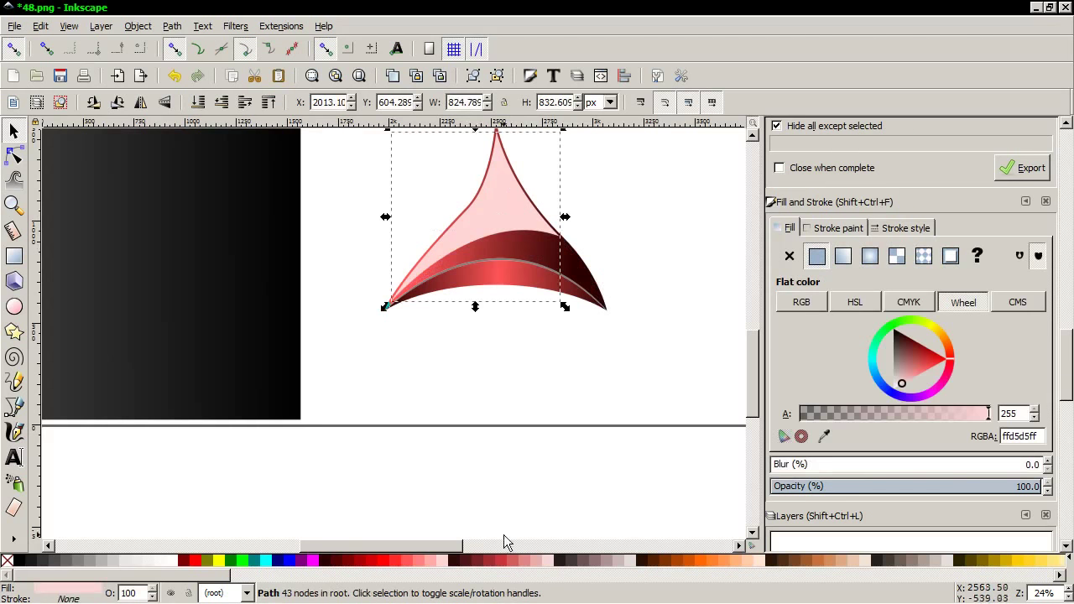
pyautogui.click(173, 560)
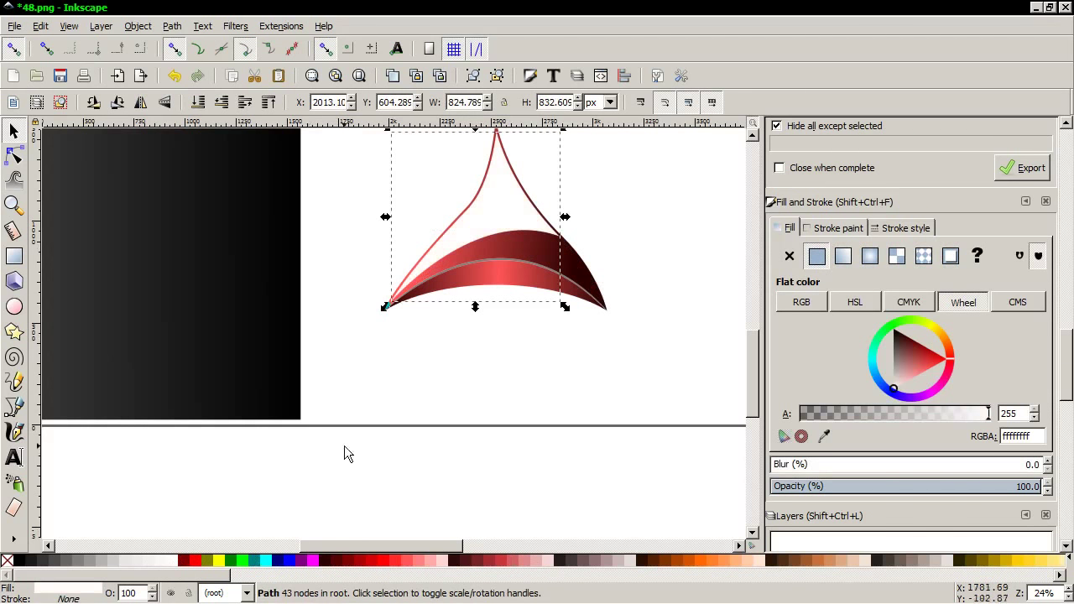
pyautogui.keyDown('ctrl'); pyautogui.scroll(-2, 495, 411); pyautogui.keyUp('ctrl')
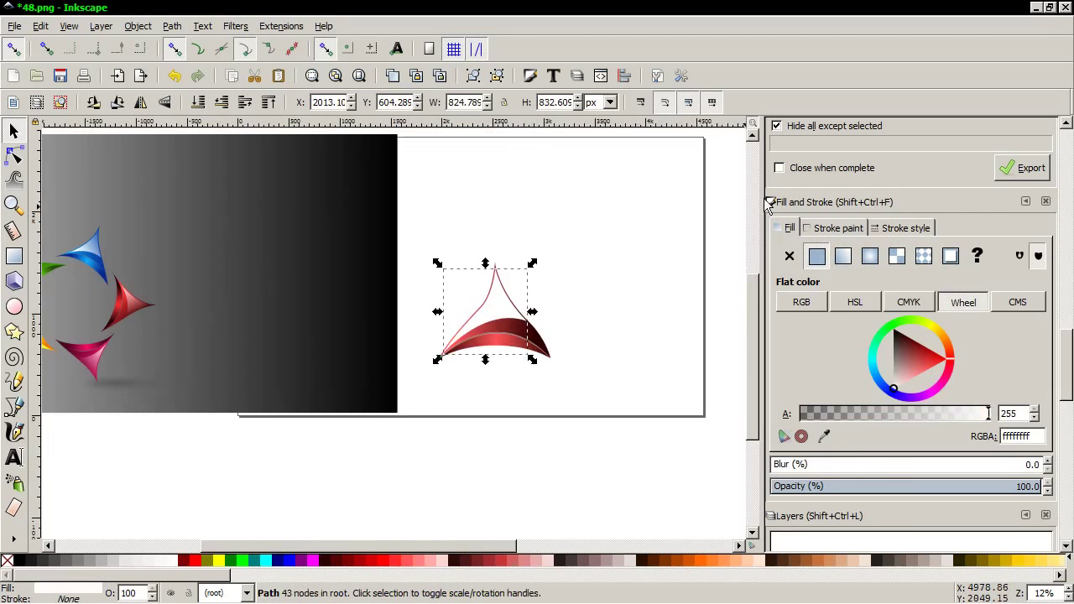
# Give the white piece a tilted linear gradient from opaque white to transparent ffffff00
pyautogui.click(844, 256)
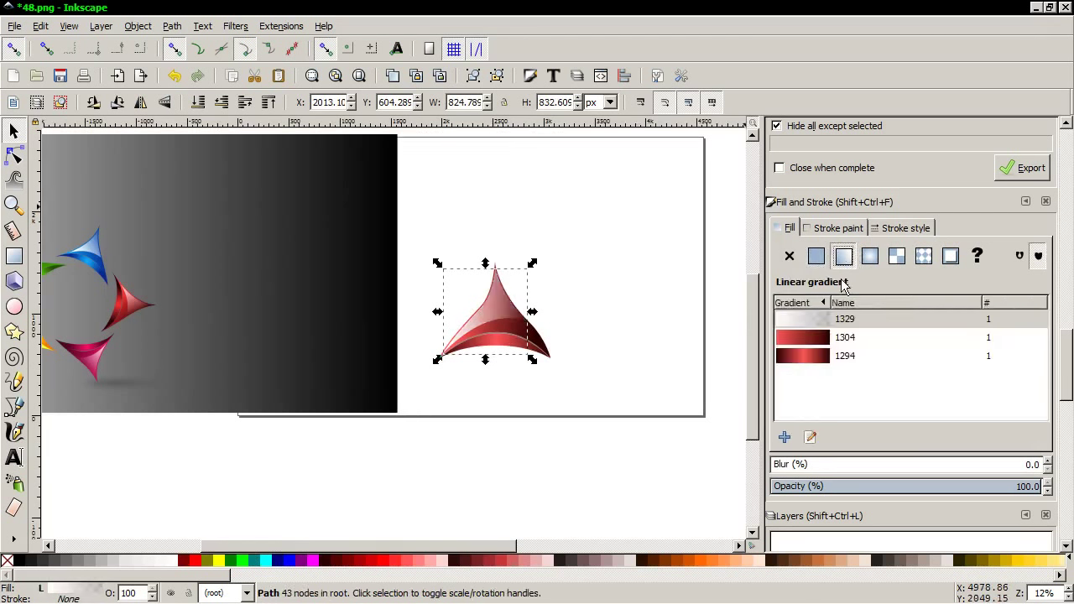
pyautogui.click(811, 438)
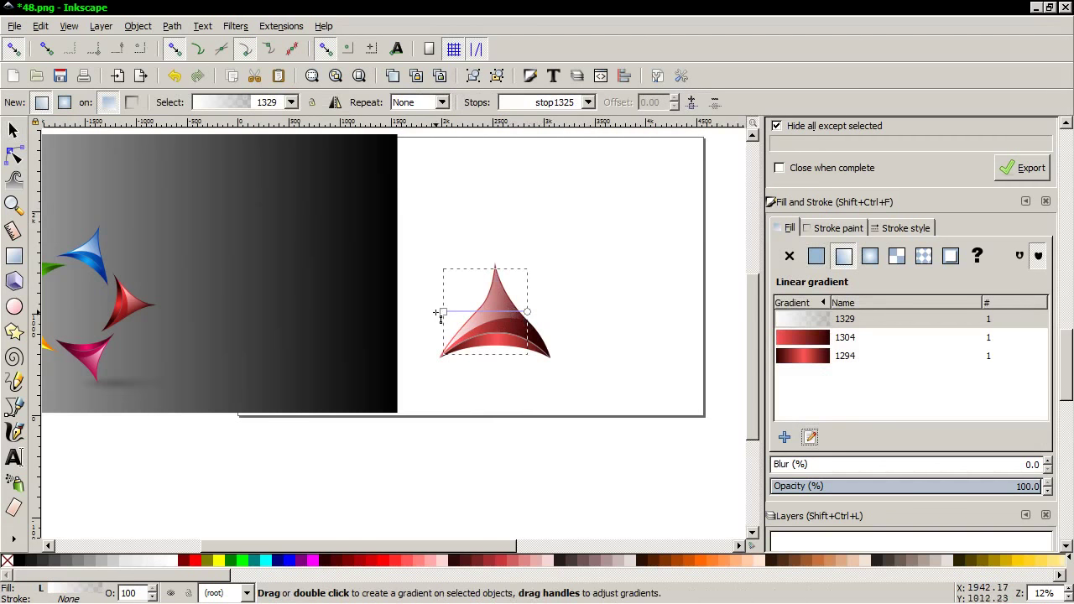
pyautogui.moveTo(443, 312); pyautogui.dragTo(437, 325)
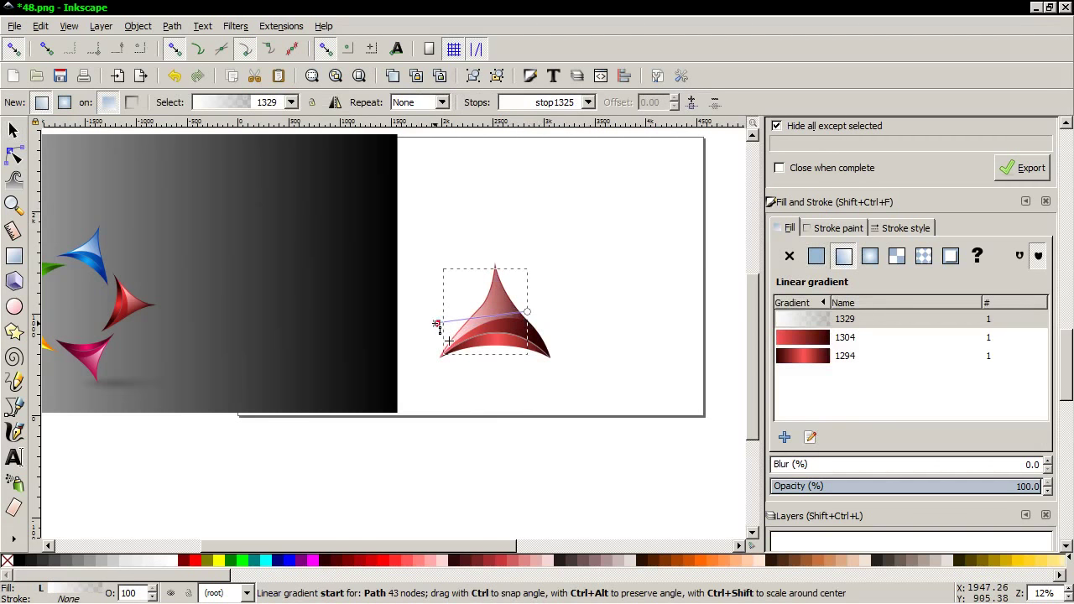
pyautogui.click(436, 323)
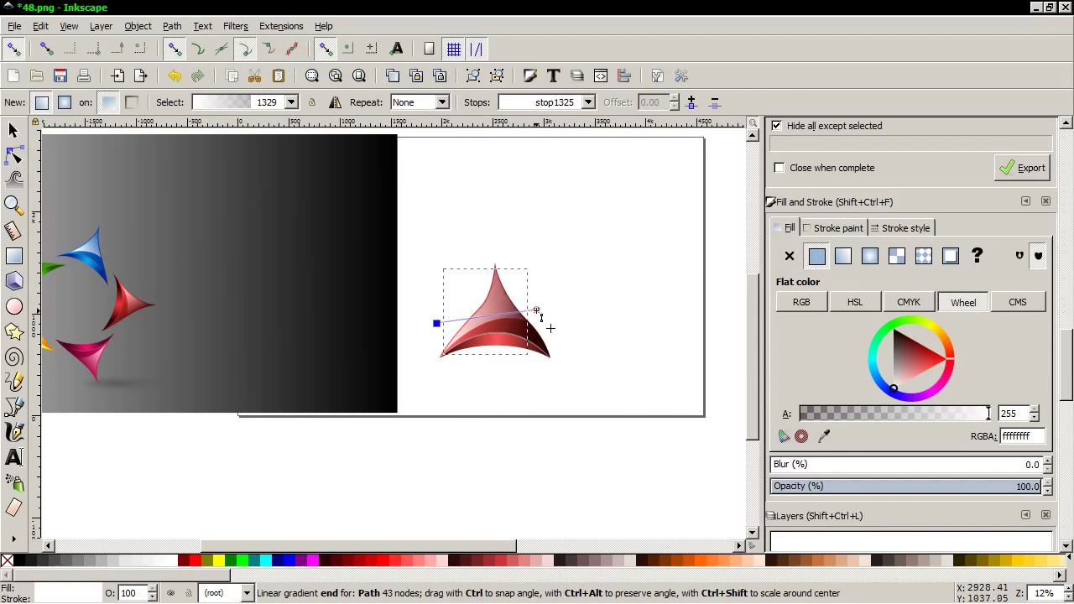
pyautogui.moveTo(527, 312); pyautogui.dragTo(525, 307)
pyautogui.click(525, 306)
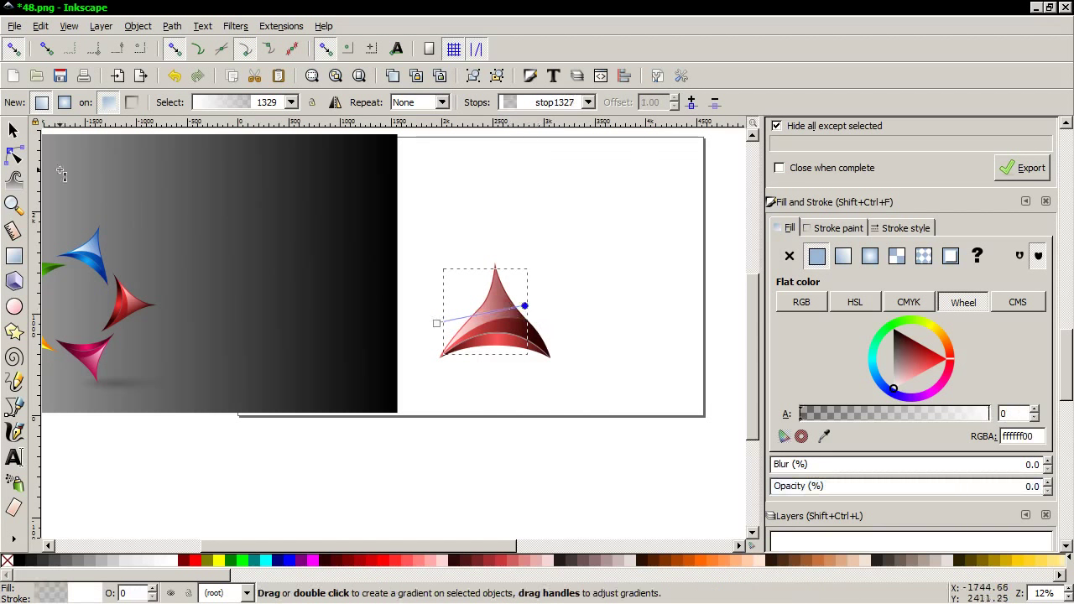
pyautogui.click(13, 130)
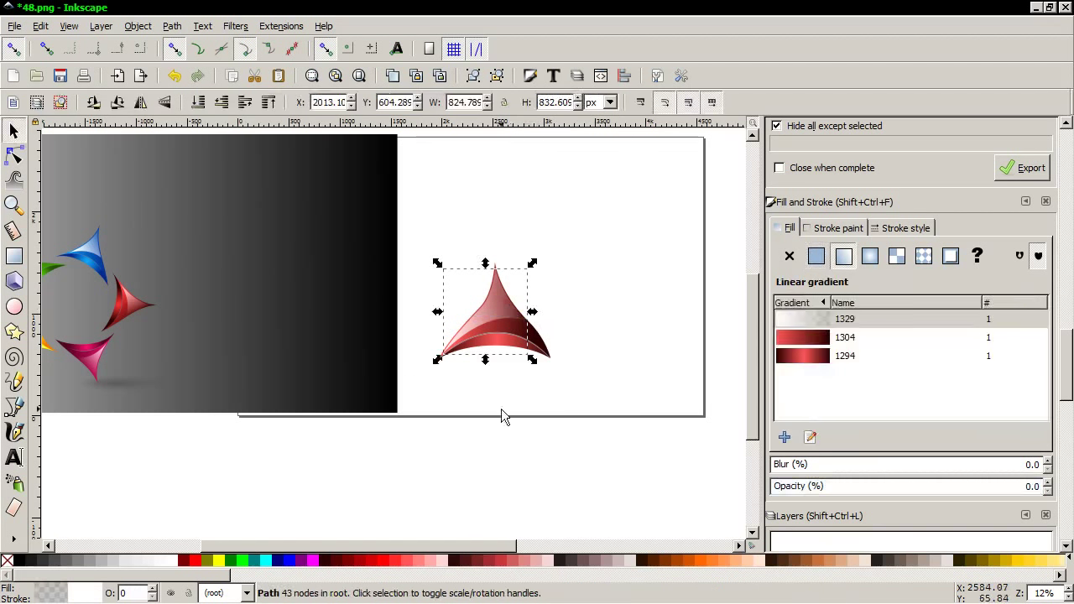
pyautogui.scroll(-3, 501, 408)
pyautogui.click(529, 424)
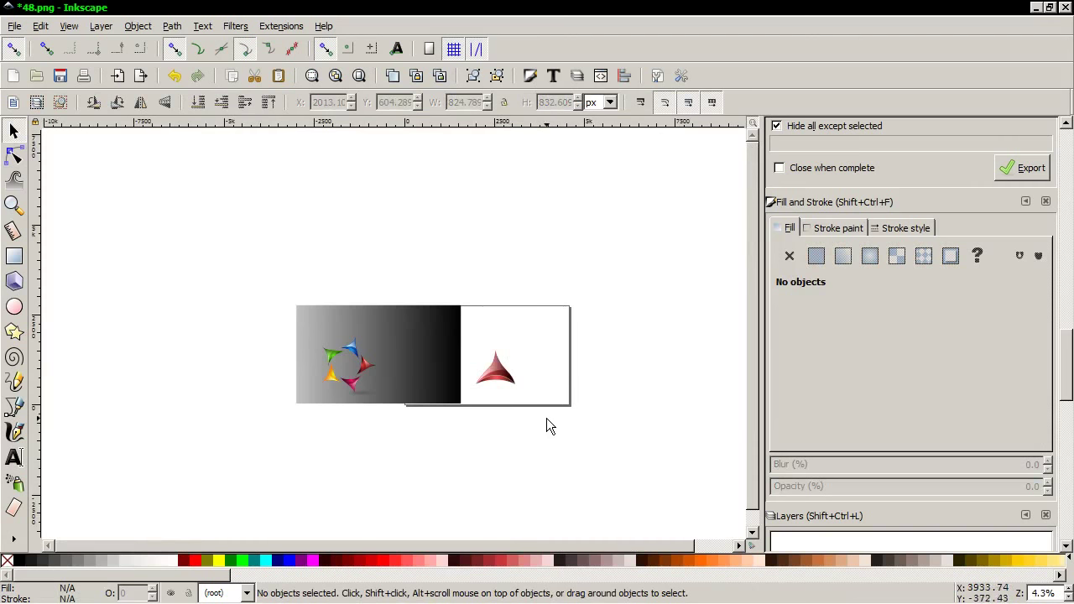
# Group the petal's four pieces and move the group up and right on the page
pyautogui.moveTo(546, 418); pyautogui.dragTo(468, 338)
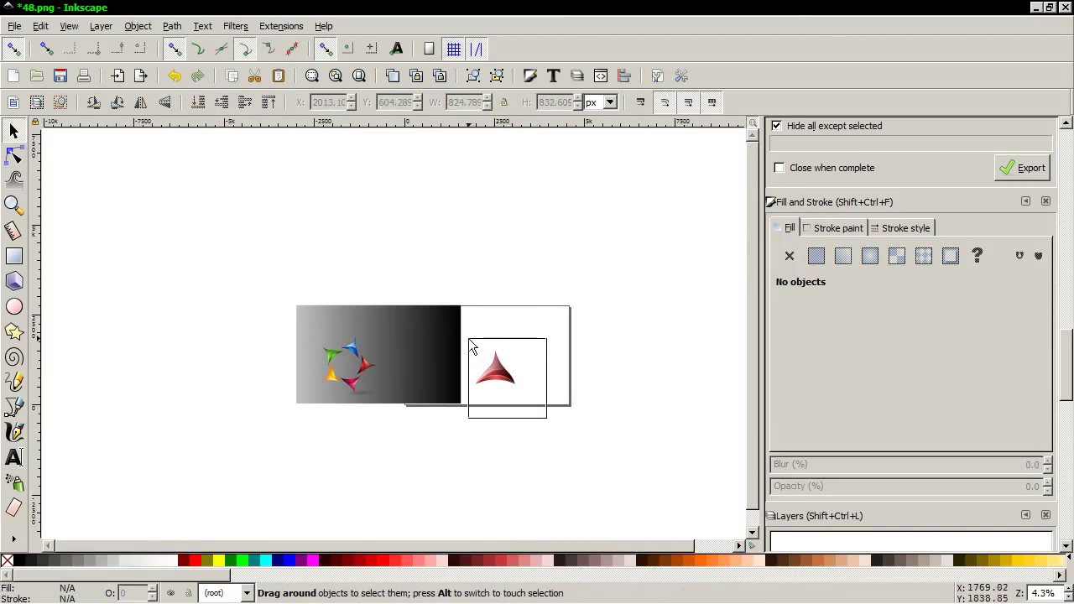
pyautogui.rightClick(501, 375)
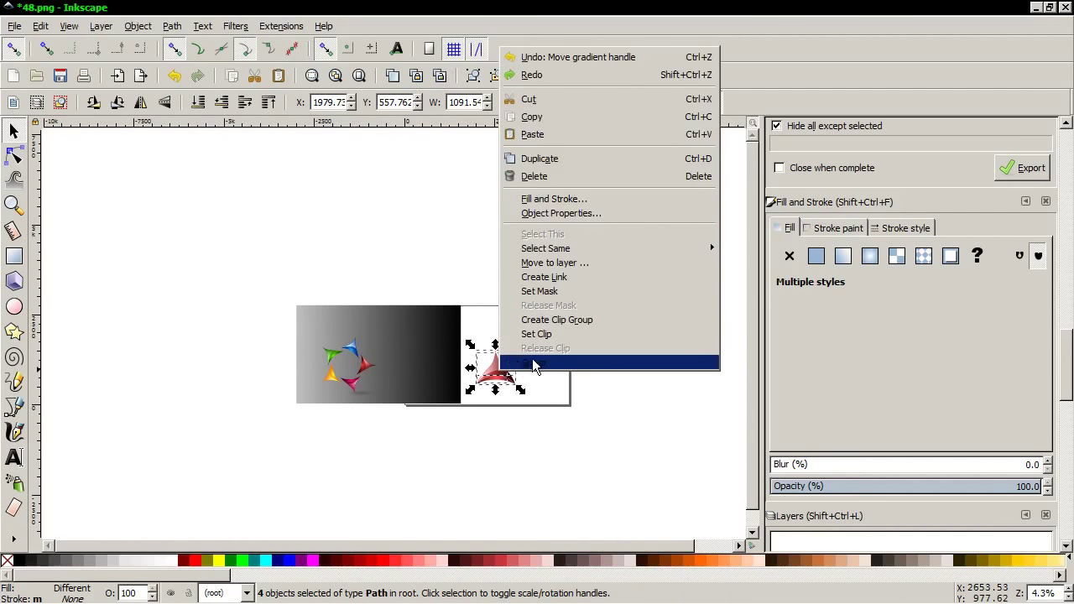
pyautogui.click(539, 366)
pyautogui.moveTo(500, 377); pyautogui.dragTo(515, 325)
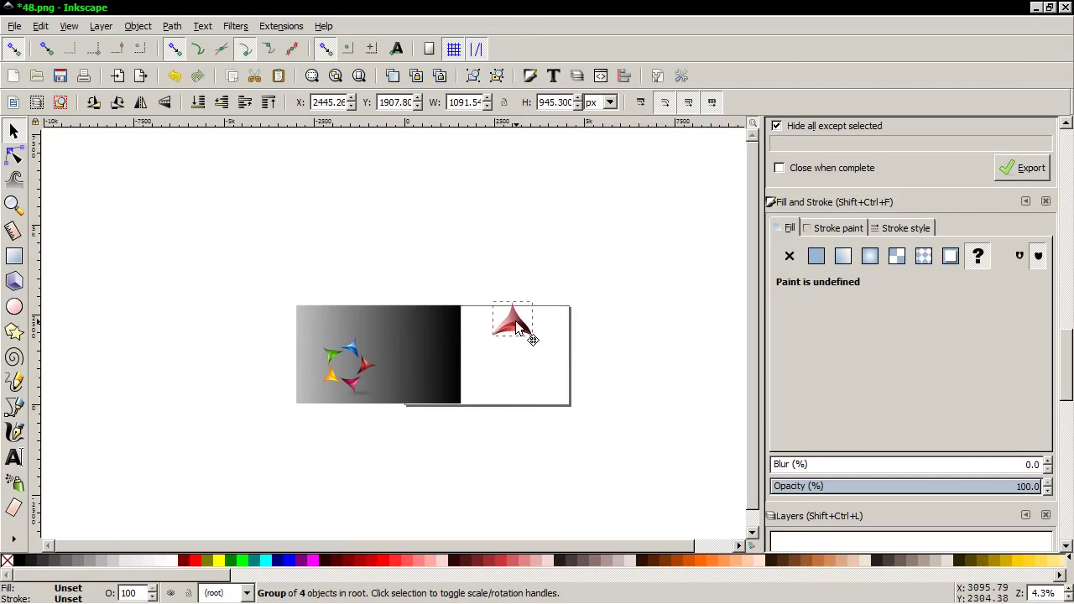
pyautogui.scroll(2, 506, 349)
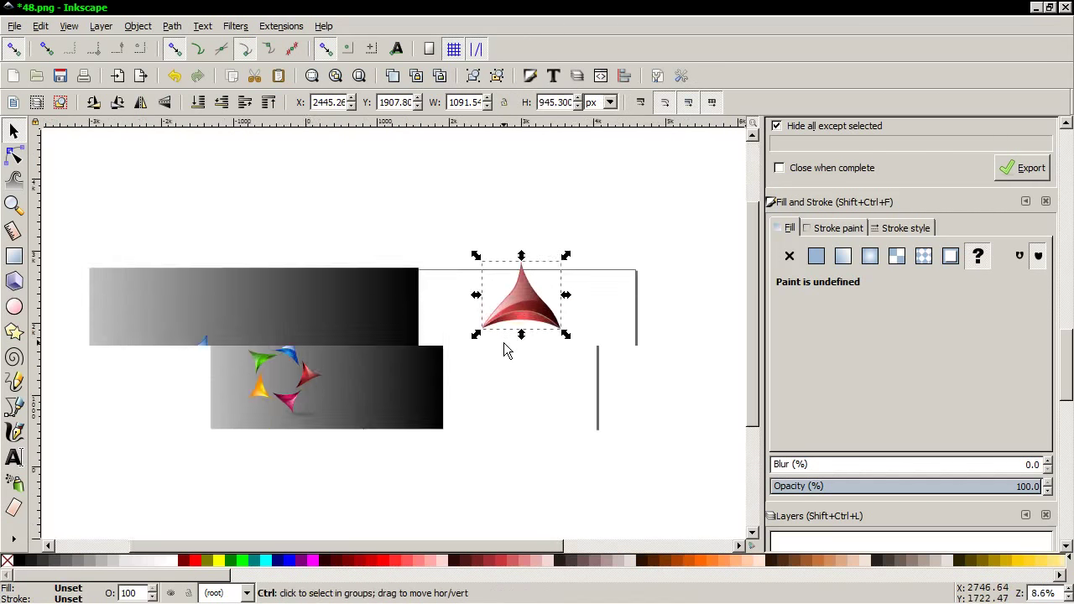
pyautogui.scroll(1, 506, 348)
# Draw a circle below the petal and enlarge it to about 145%
pyautogui.click(14, 307)
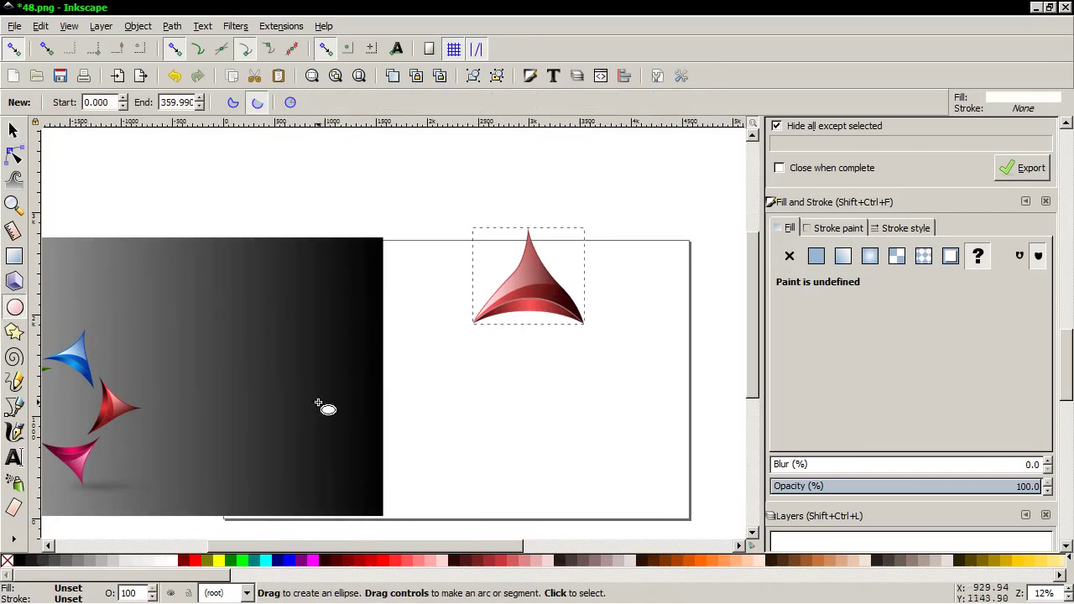
pyautogui.moveTo(516, 388); pyautogui.dragTo(568, 440)
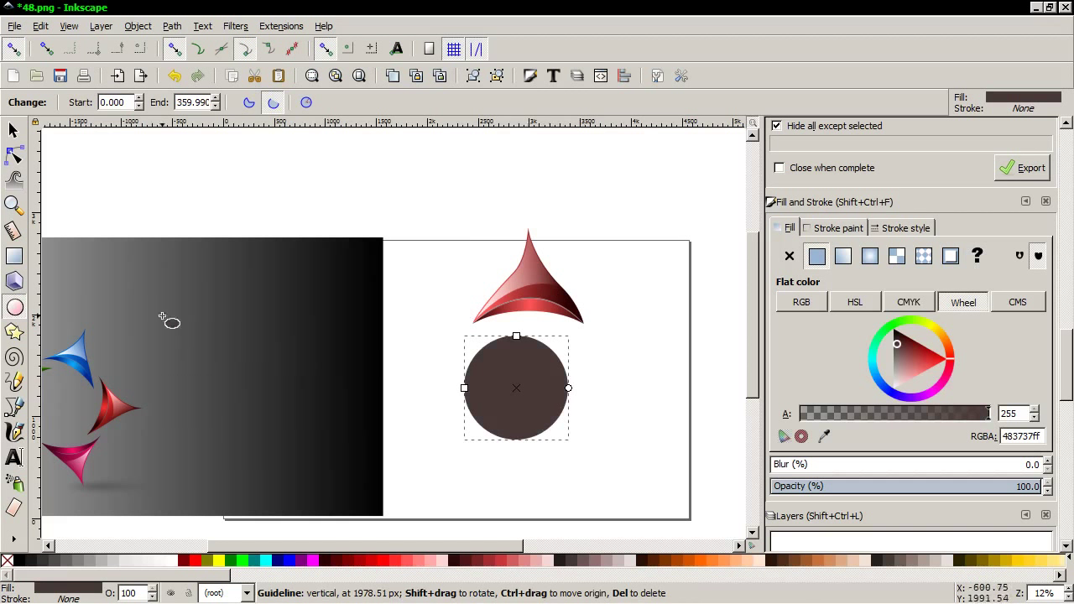
pyautogui.press('s')
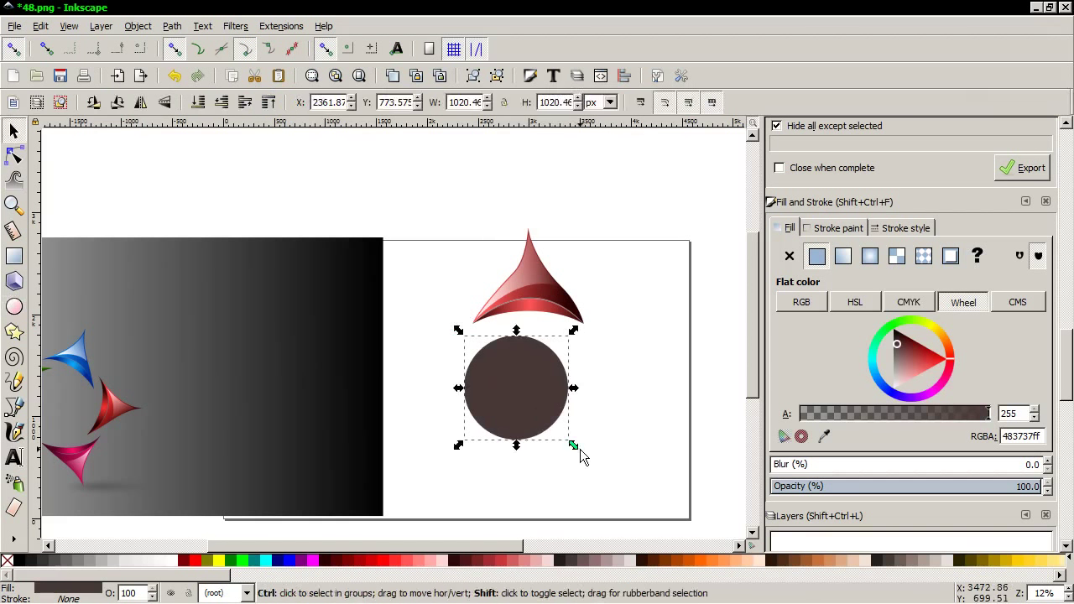
pyautogui.moveTo(578, 447); pyautogui.dragTo(607, 471)
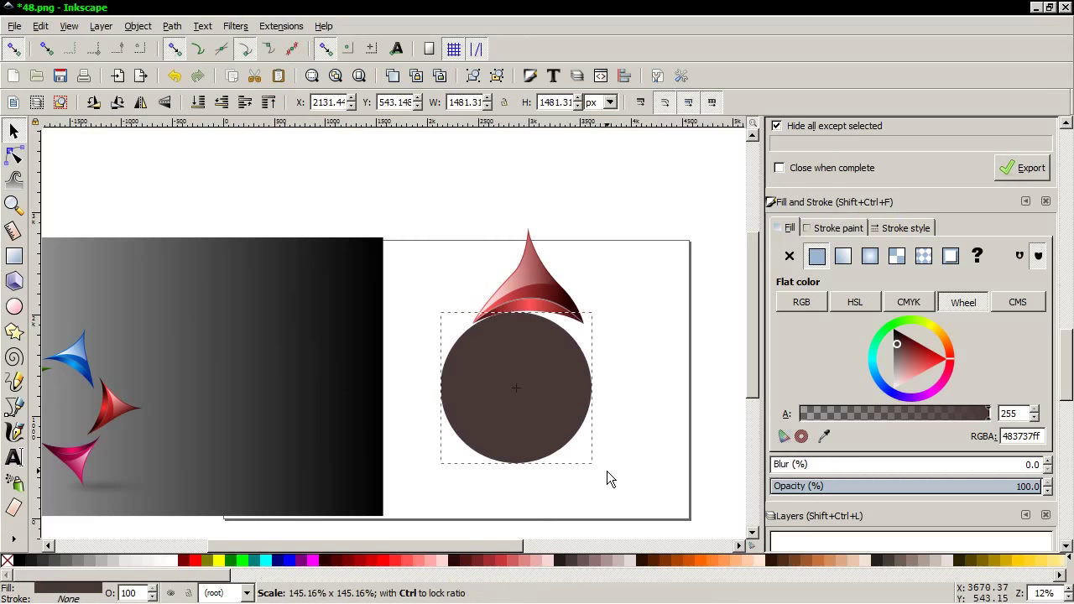
pyautogui.moveTo(608, 472); pyautogui.dragTo(606, 471)
# Tilt the red petal group about 10° and nudge it onto the circle's top edge
pyautogui.click(548, 286)
pyautogui.click(547, 287)
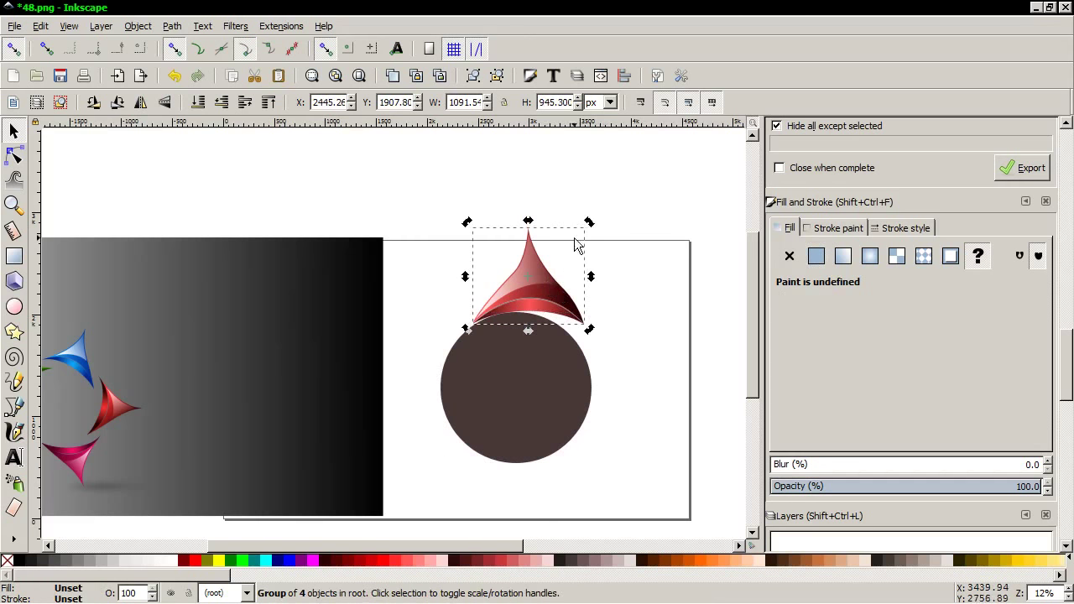
pyautogui.moveTo(588, 223); pyautogui.dragTo(594, 248)
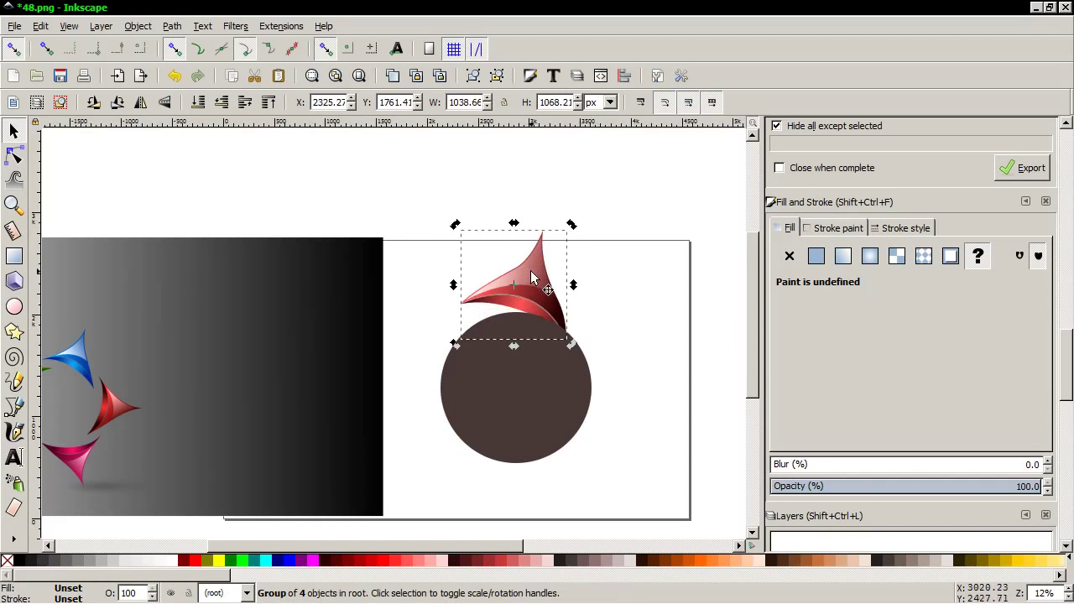
pyautogui.moveTo(531, 269); pyautogui.dragTo(528, 258)
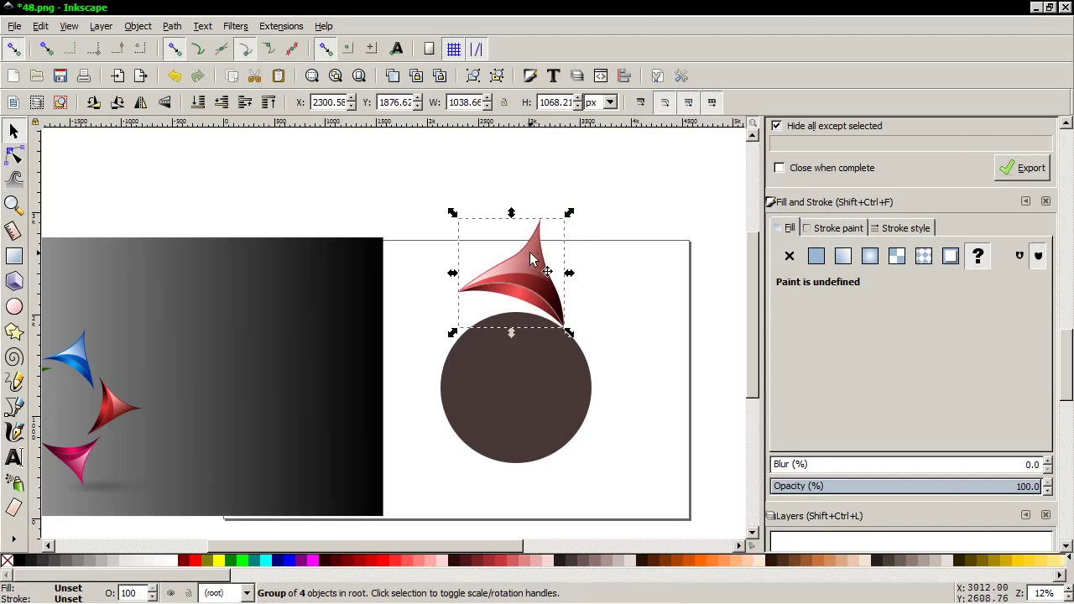
pyautogui.click(532, 260)
pyautogui.moveTo(571, 215)
pyautogui.mouseDown()
pyautogui.moveTo(578, 231)
pyautogui.moveTo(556, 278)
pyautogui.moveTo(546, 263)
pyautogui.mouseUp()
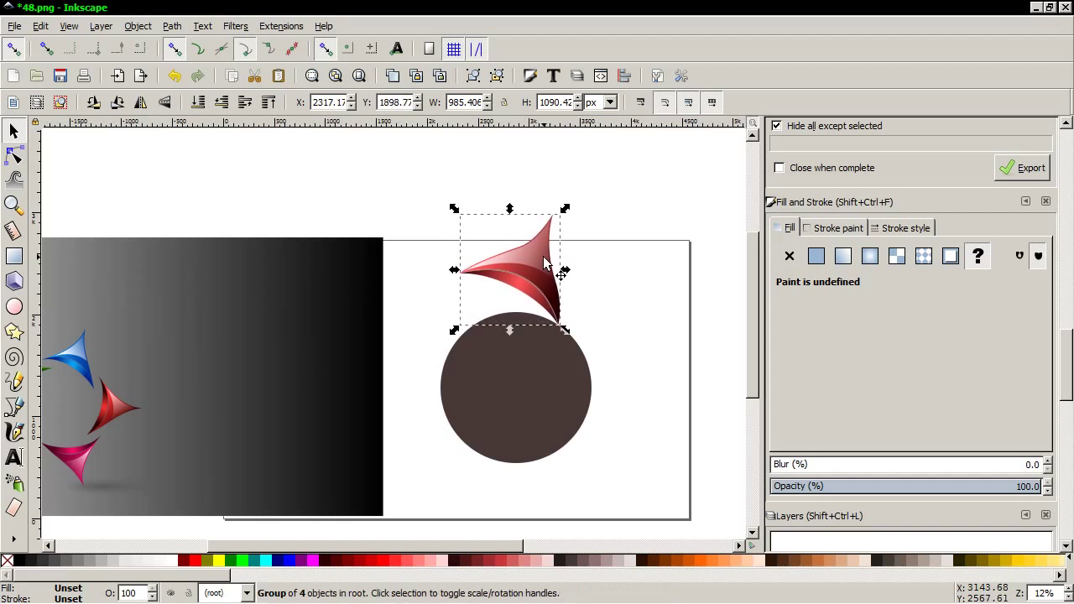
pyautogui.click(539, 367)
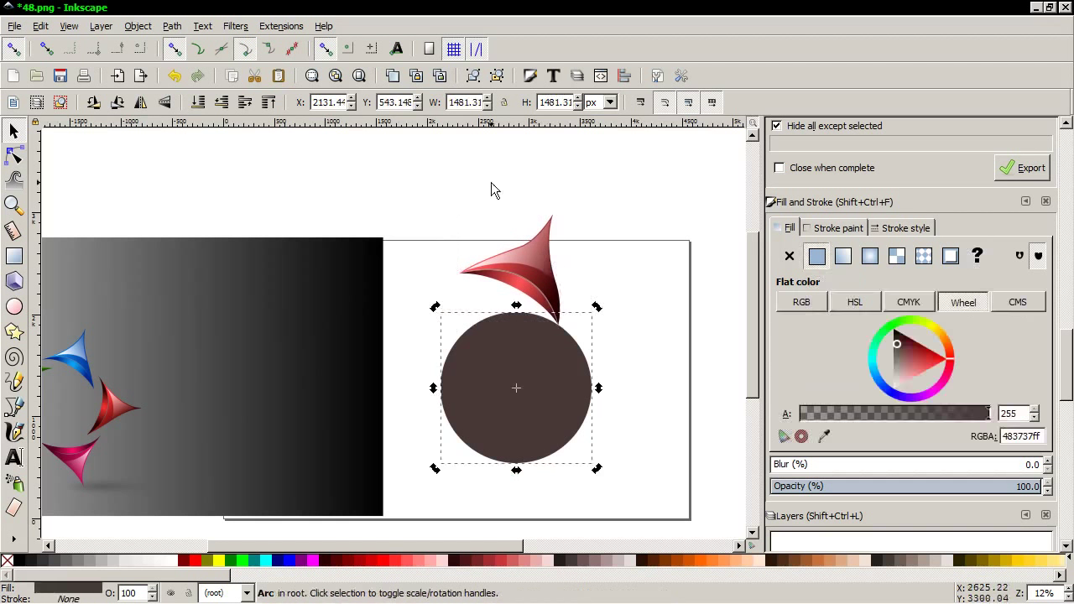
# Place horizontal and vertical guides crossing at the circle's centre, then delete the circle
pyautogui.moveTo(493, 127); pyautogui.dragTo(516, 389)
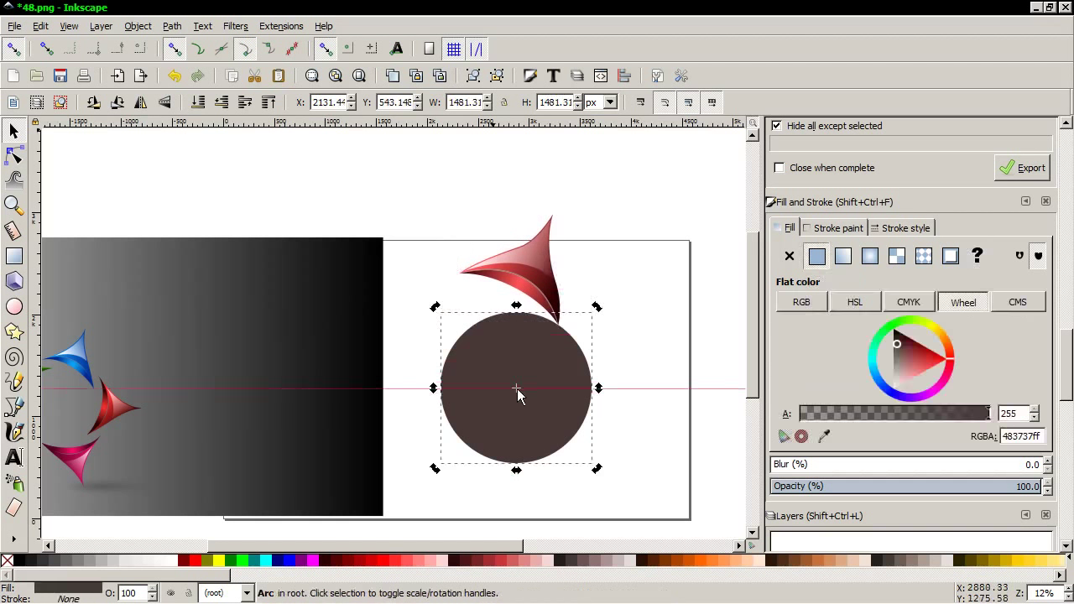
pyautogui.scroll(5, 516, 389)
pyautogui.scroll(5, 516, 388)
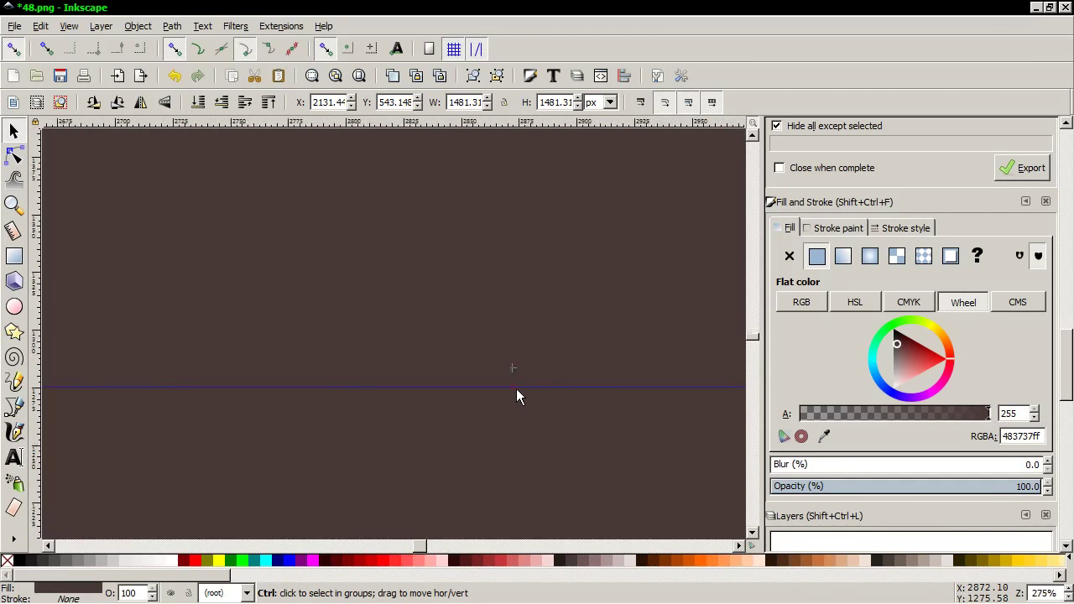
pyautogui.moveTo(513, 378); pyautogui.dragTo(513, 358)
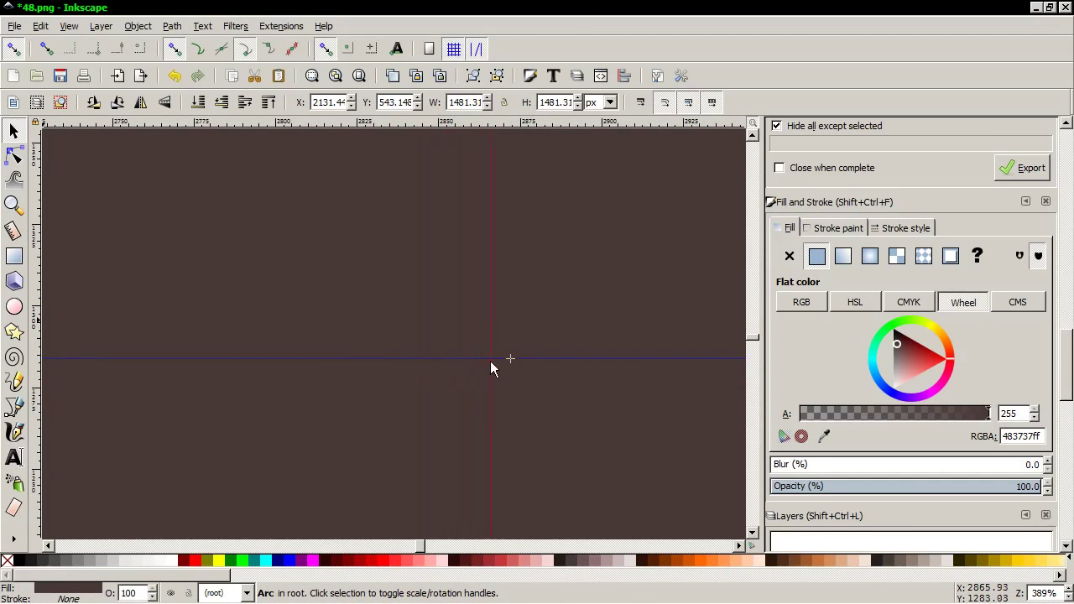
pyautogui.scroll(-6, 396, 377)
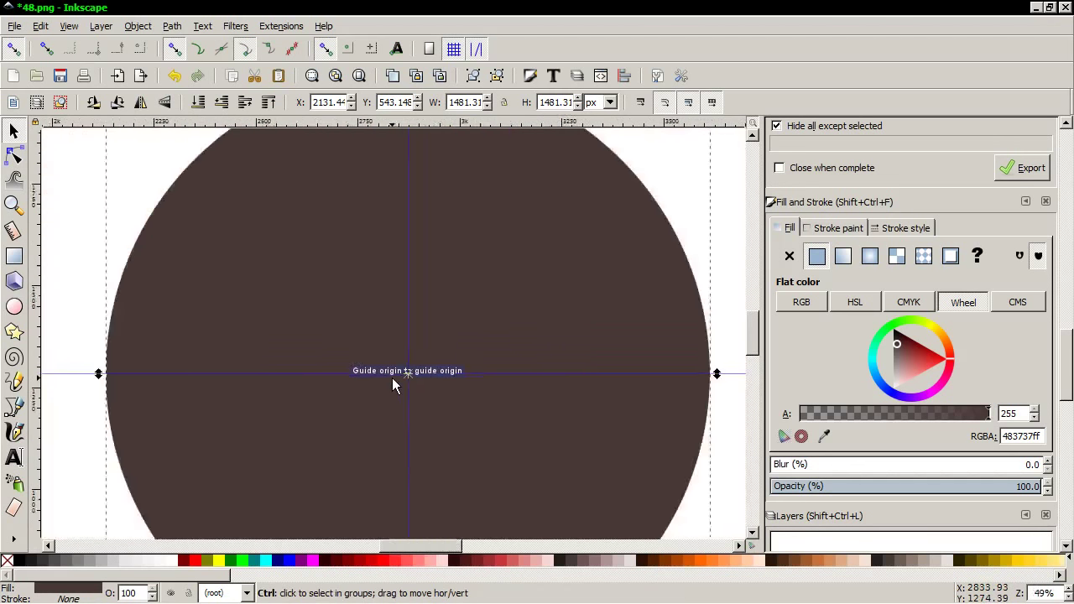
pyautogui.scroll(-3, 396, 378)
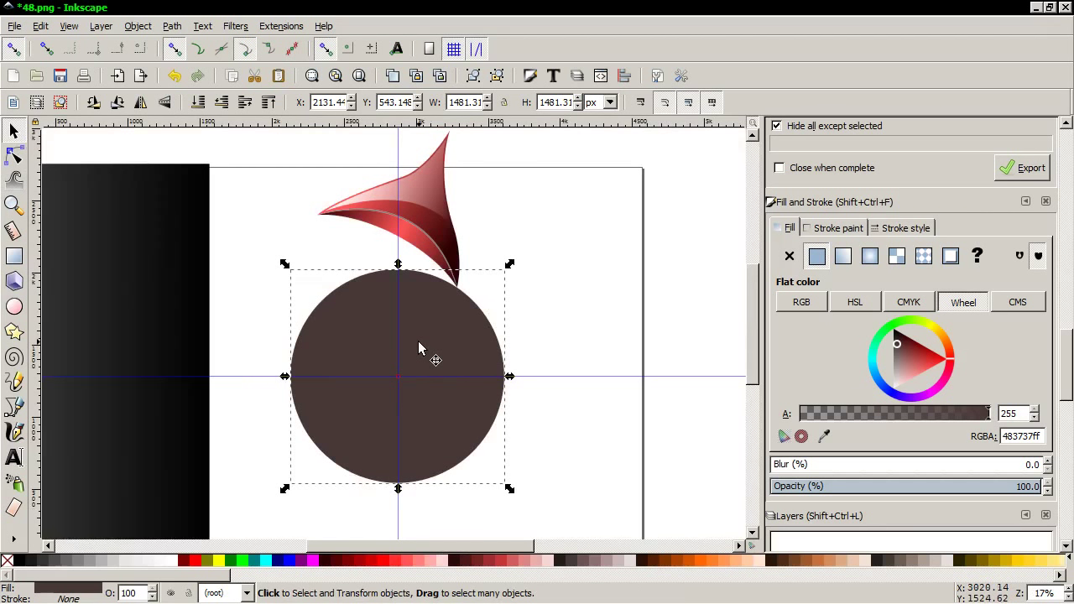
pyautogui.press('Delete')
# Select the red petal and set the Transform Rotate angle to 60°
pyautogui.keyDown('ctrl'); pyautogui.scroll(-3, 421, 350); pyautogui.keyUp('ctrl')
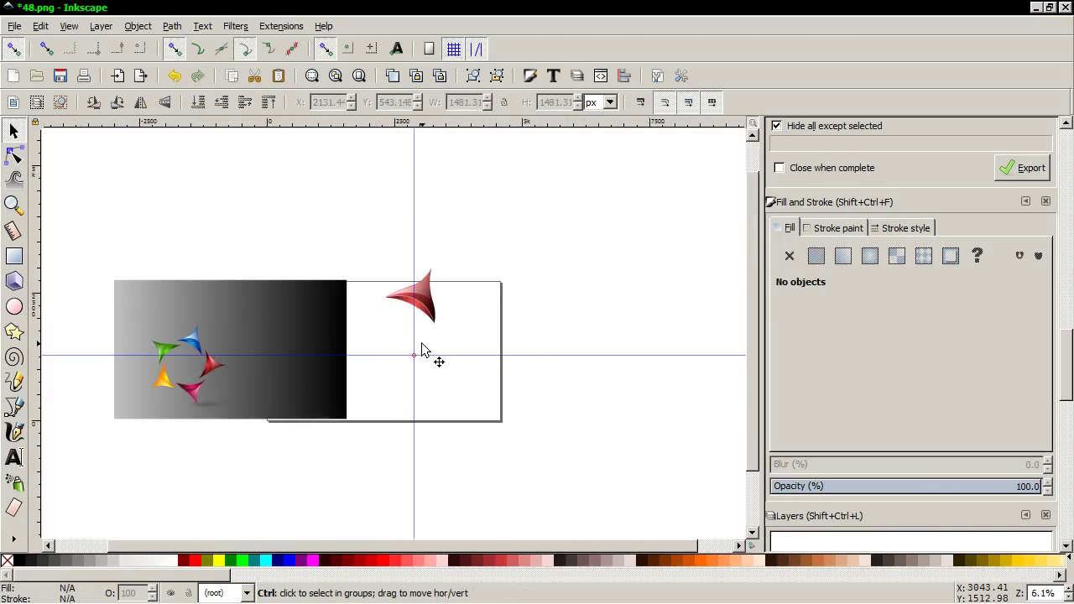
pyautogui.click(426, 311)
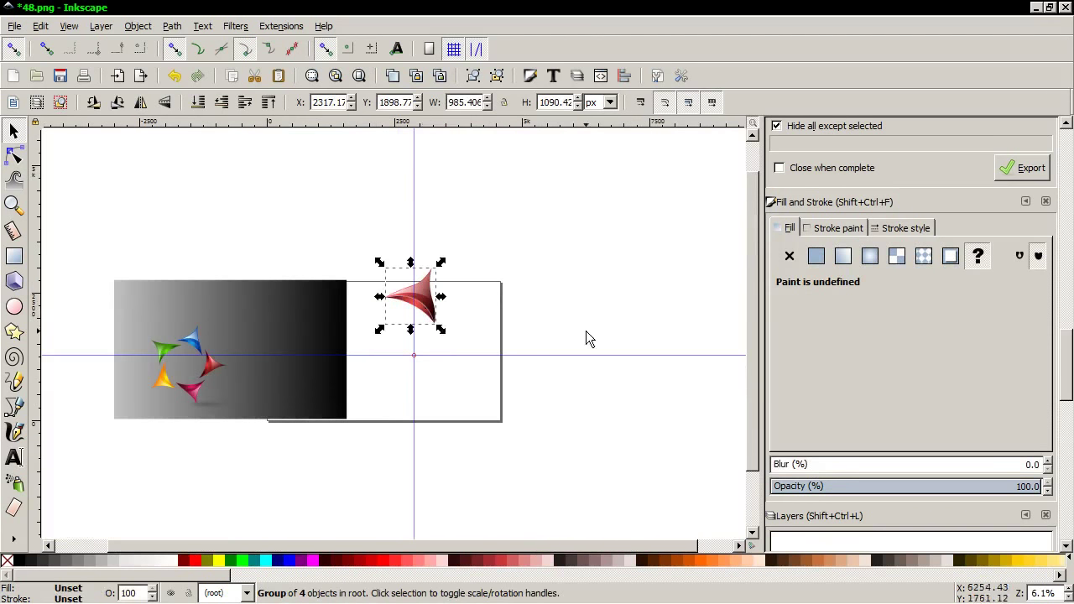
pyautogui.moveTo(1067, 351); pyautogui.dragTo(1071, 134)
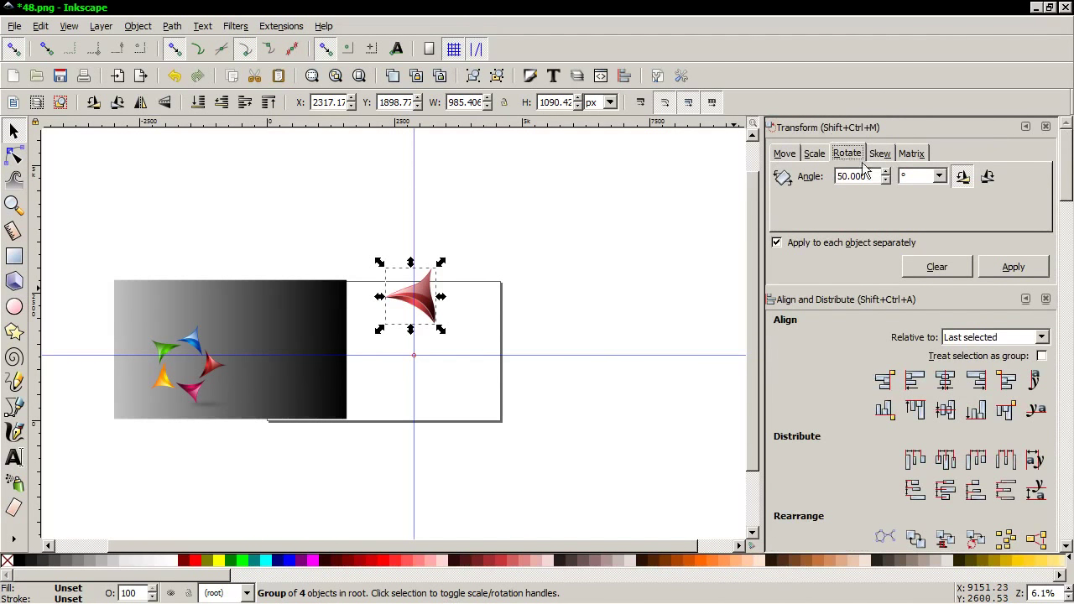
pyautogui.moveTo(878, 176); pyautogui.dragTo(830, 176)
pyautogui.write('60')
pyautogui.click(962, 176)
# Duplicate the petal and rotate the copy 60° around the guide intersection
pyautogui.rightClick(411, 296)
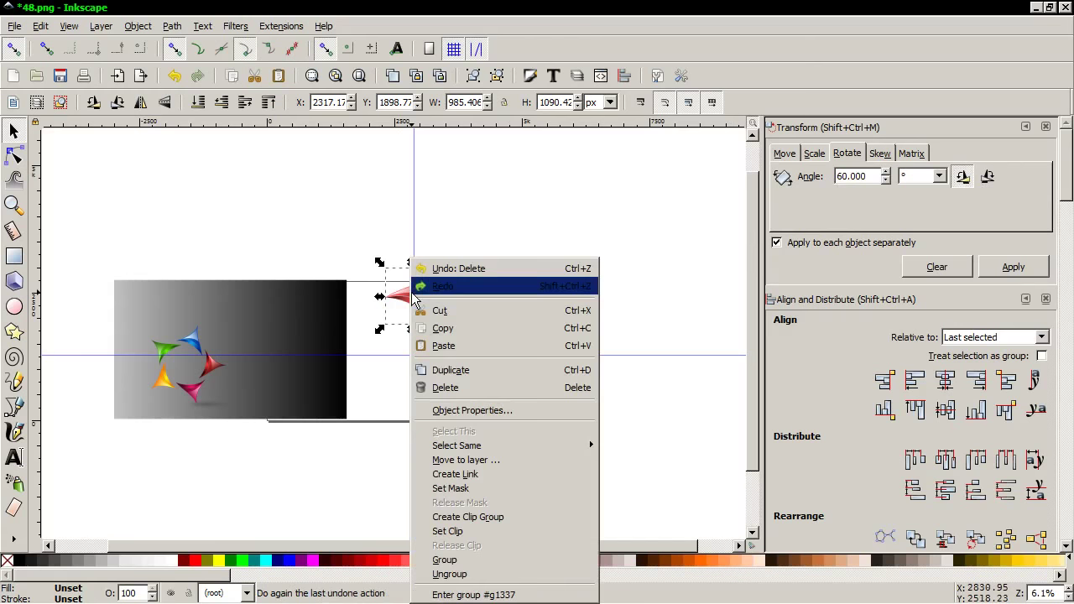
pyautogui.click(474, 372)
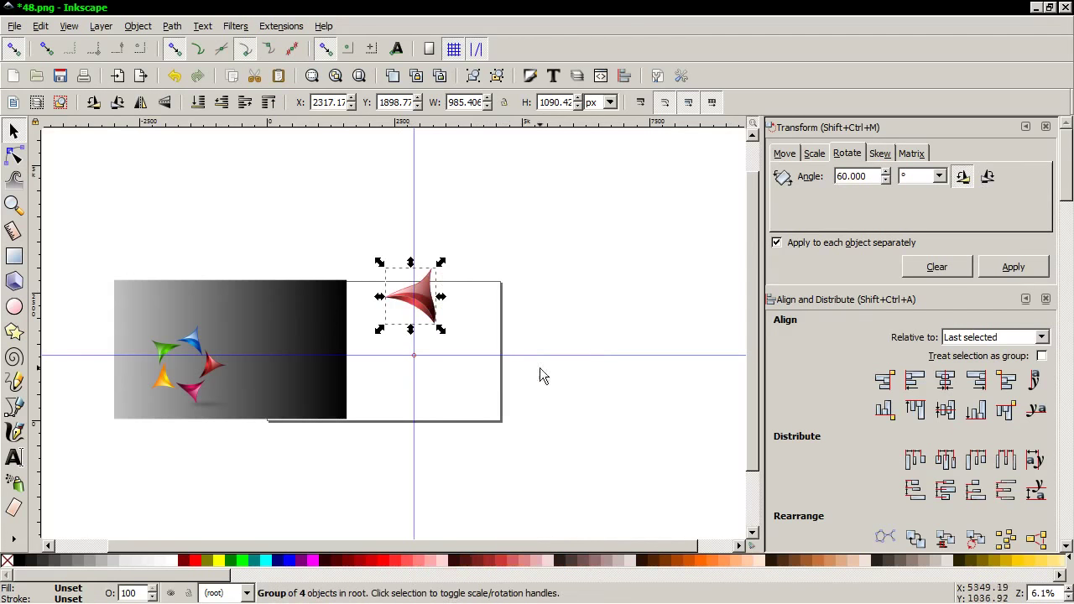
pyautogui.click(991, 270)
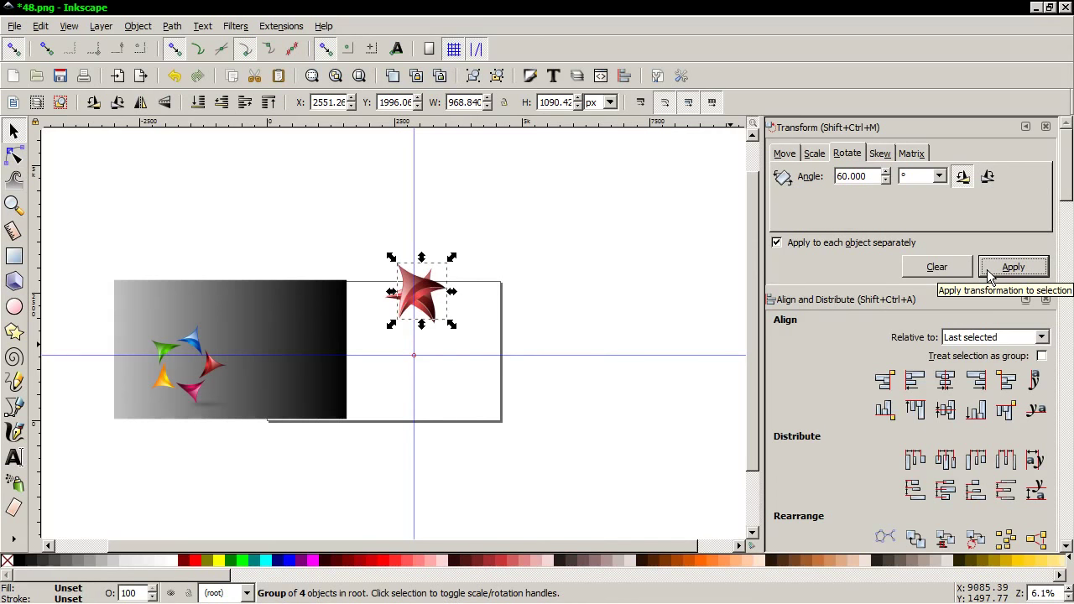
pyautogui.rightClick(554, 280)
pyautogui.click(605, 283)
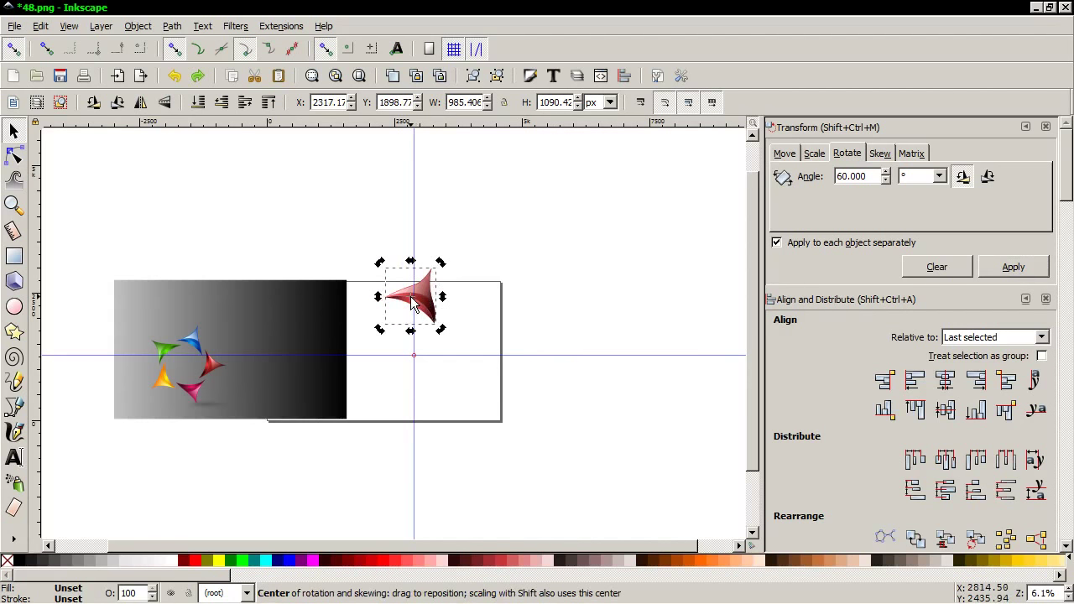
pyautogui.moveTo(411, 304); pyautogui.dragTo(413, 360)
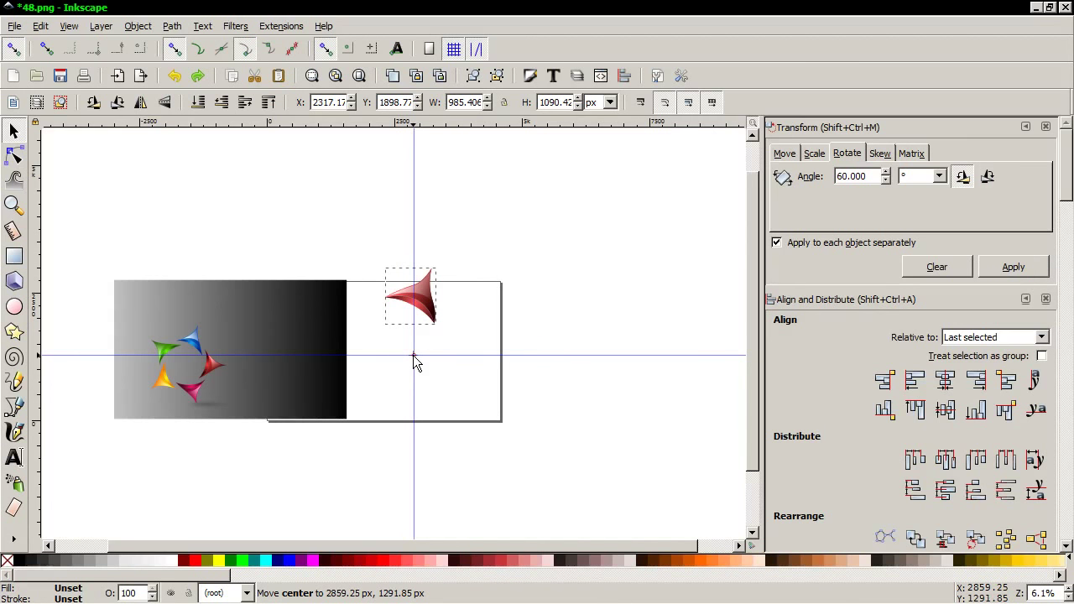
pyautogui.moveTo(415, 356); pyautogui.dragTo(416, 361)
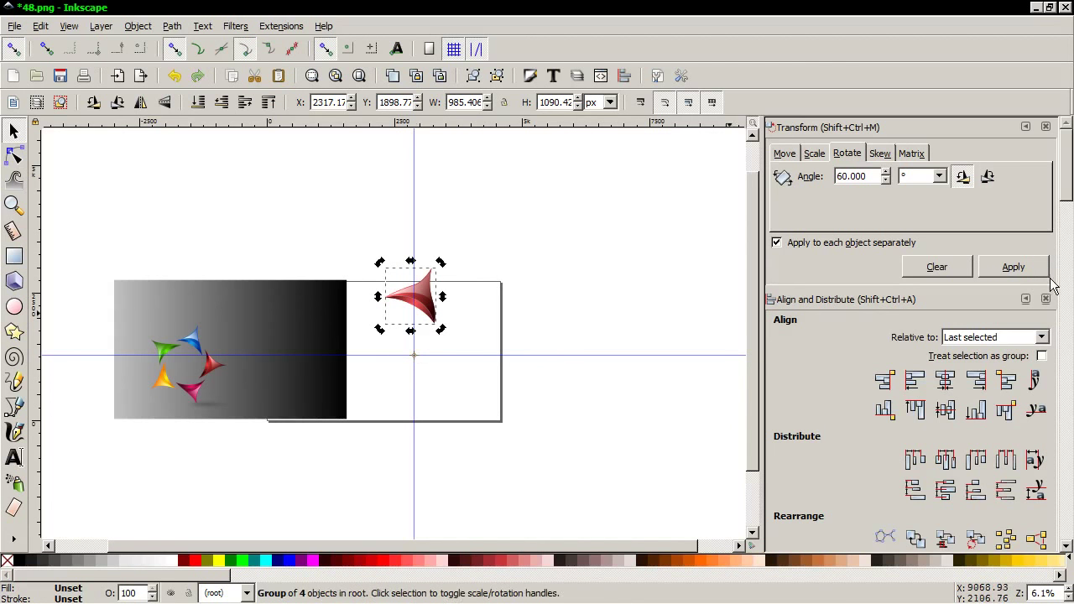
pyautogui.click(1013, 268)
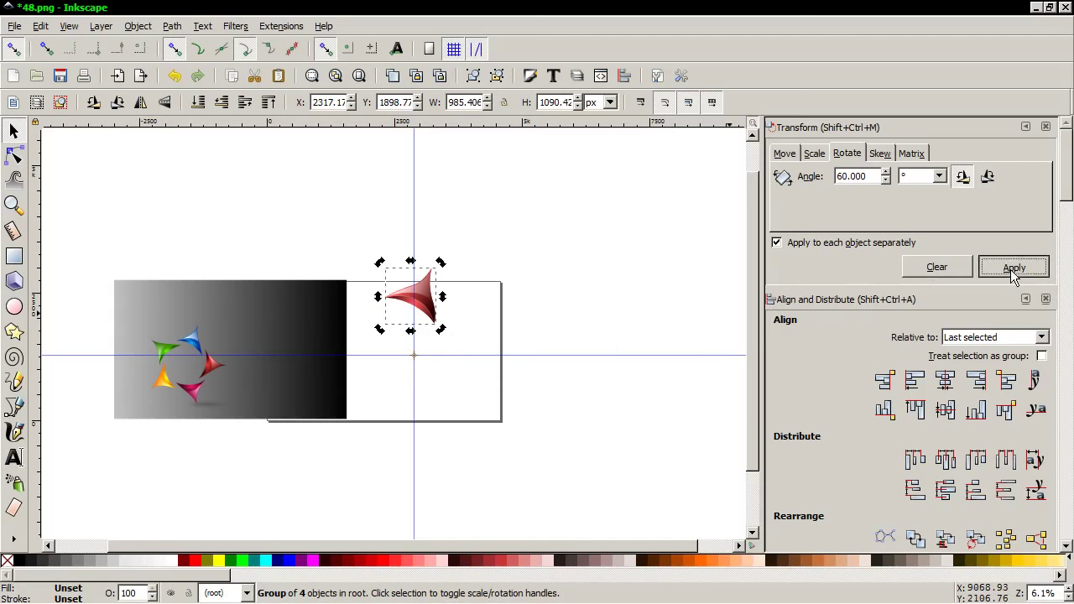
# Duplicate and rotate 60° four more times to complete the six-petal ring
pyautogui.rightClick(453, 323)
pyautogui.click(503, 432)
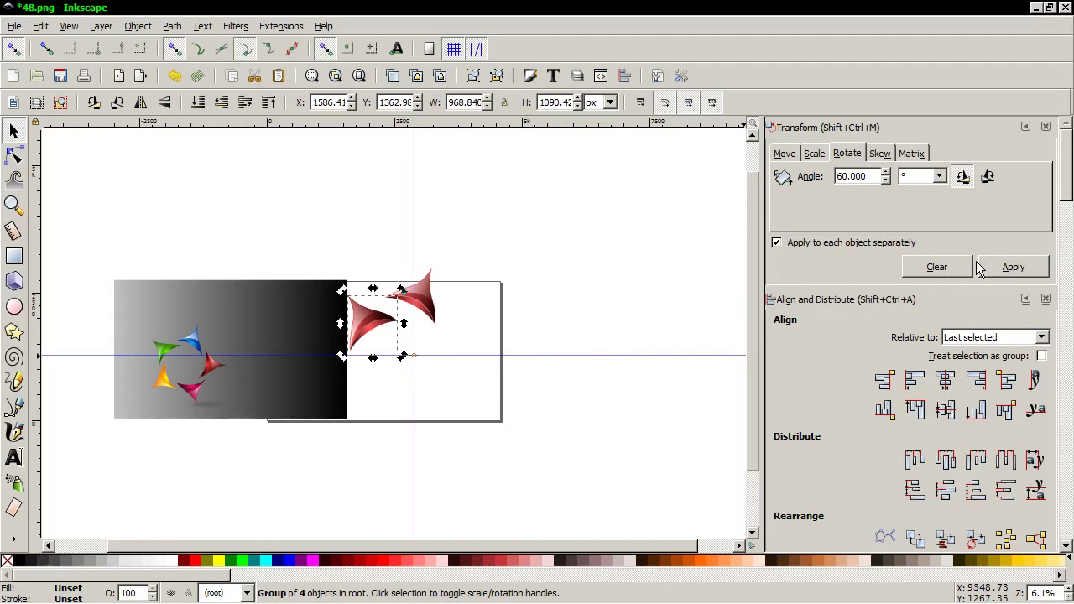
pyautogui.click(1004, 267)
pyautogui.rightClick(467, 317)
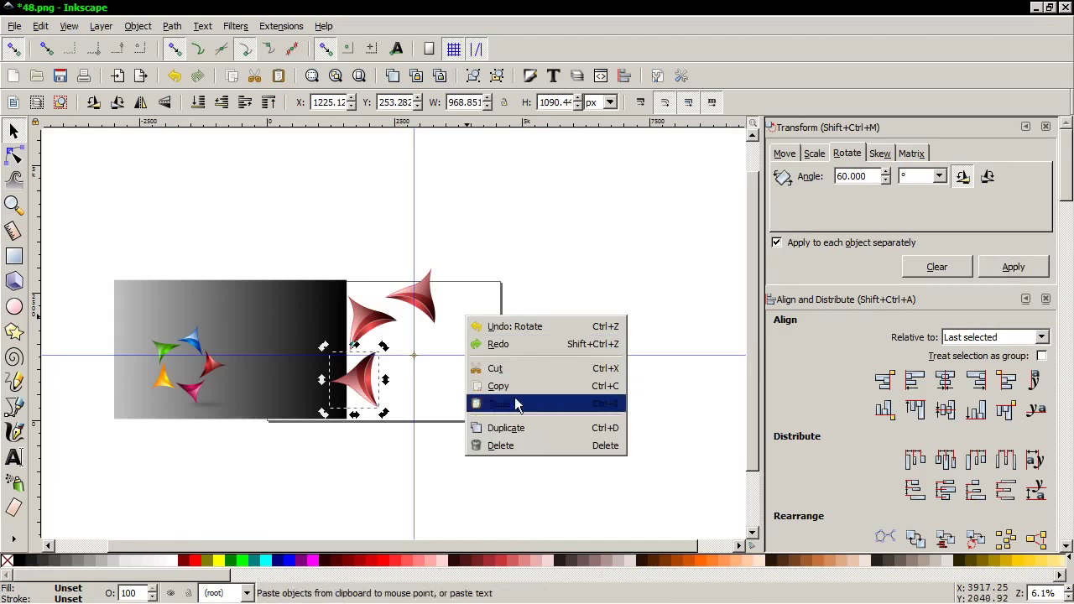
pyautogui.click(529, 426)
pyautogui.click(1000, 272)
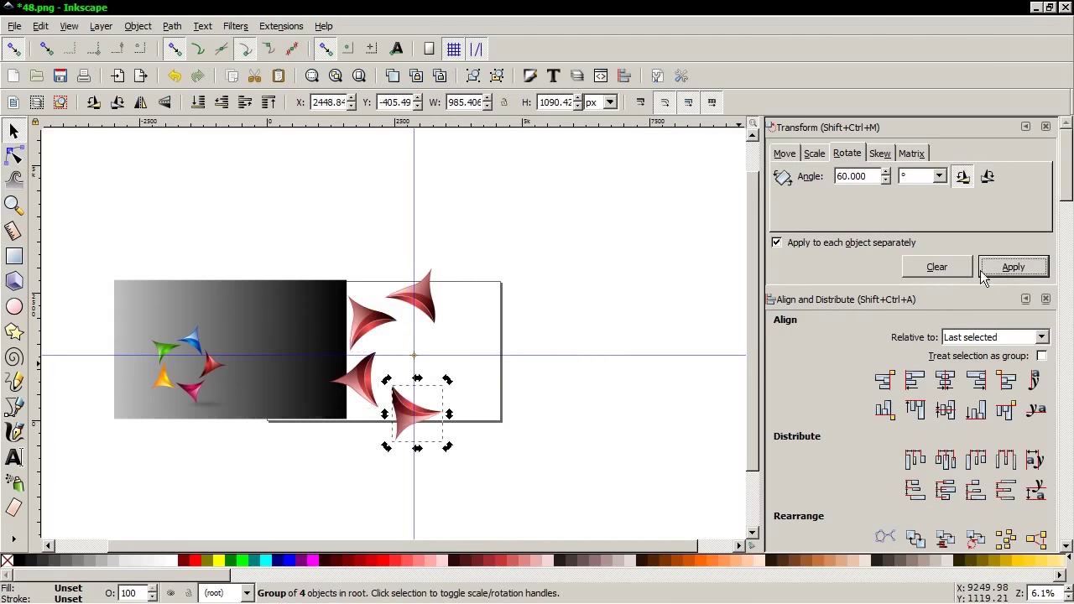
pyautogui.rightClick(497, 359)
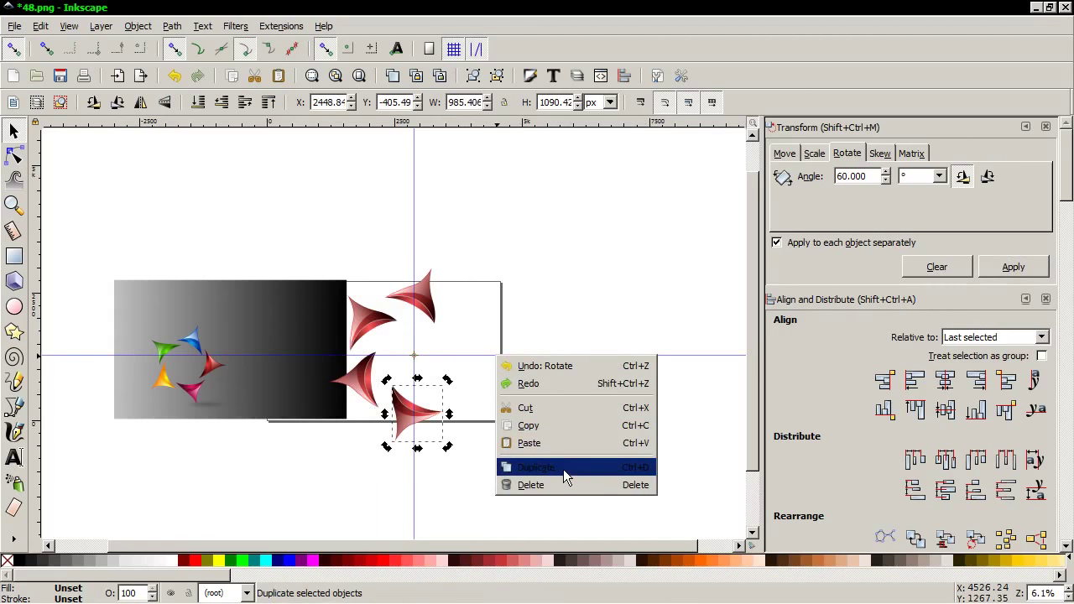
pyautogui.click(563, 470)
pyautogui.click(1013, 267)
pyautogui.rightClick(526, 362)
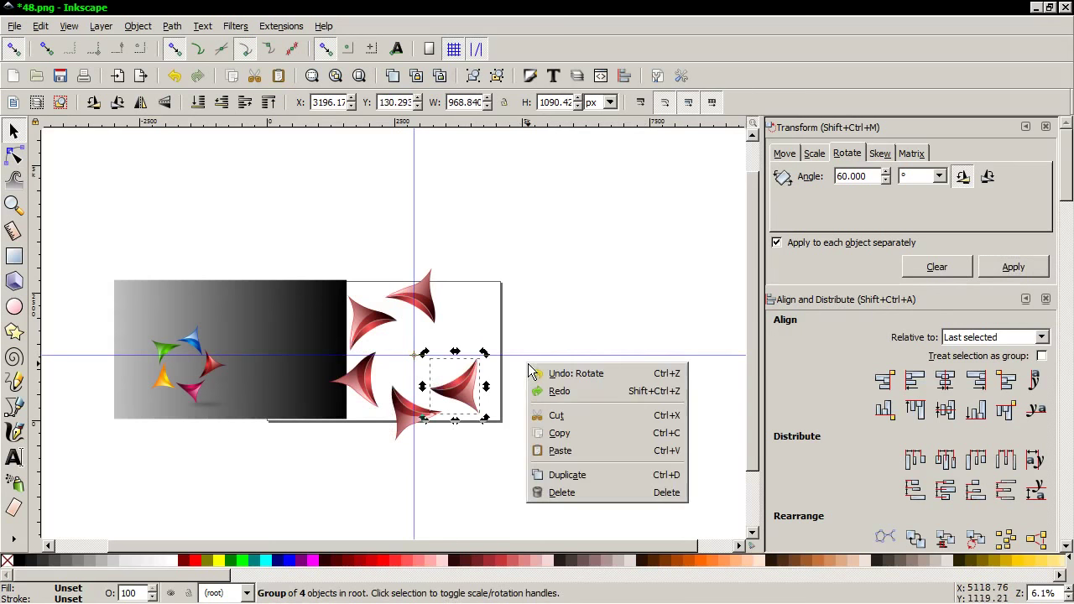
pyautogui.click(578, 476)
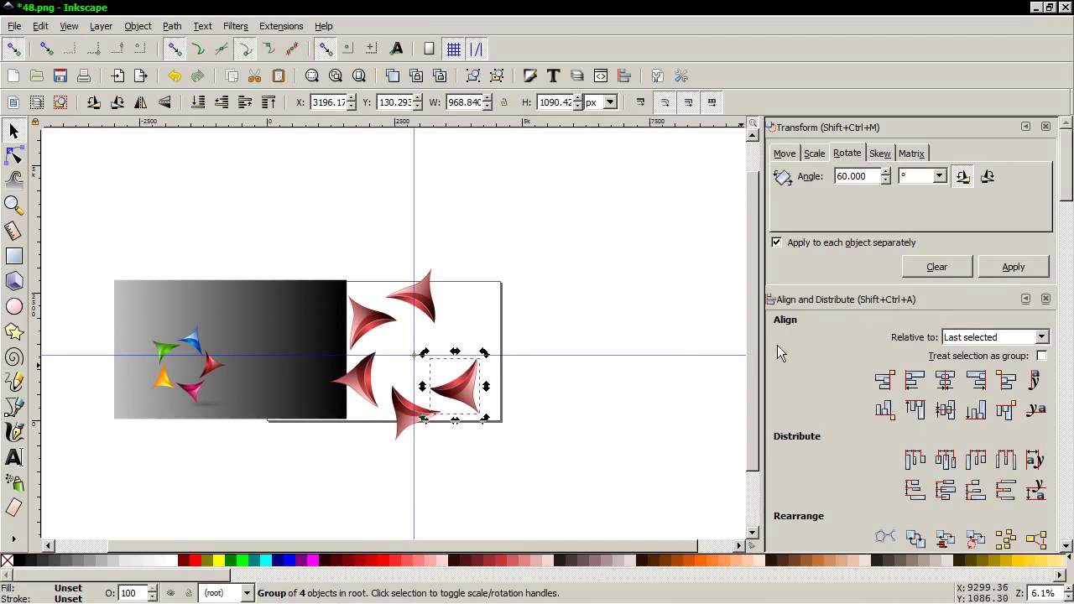
pyautogui.click(1013, 269)
pyautogui.click(490, 243)
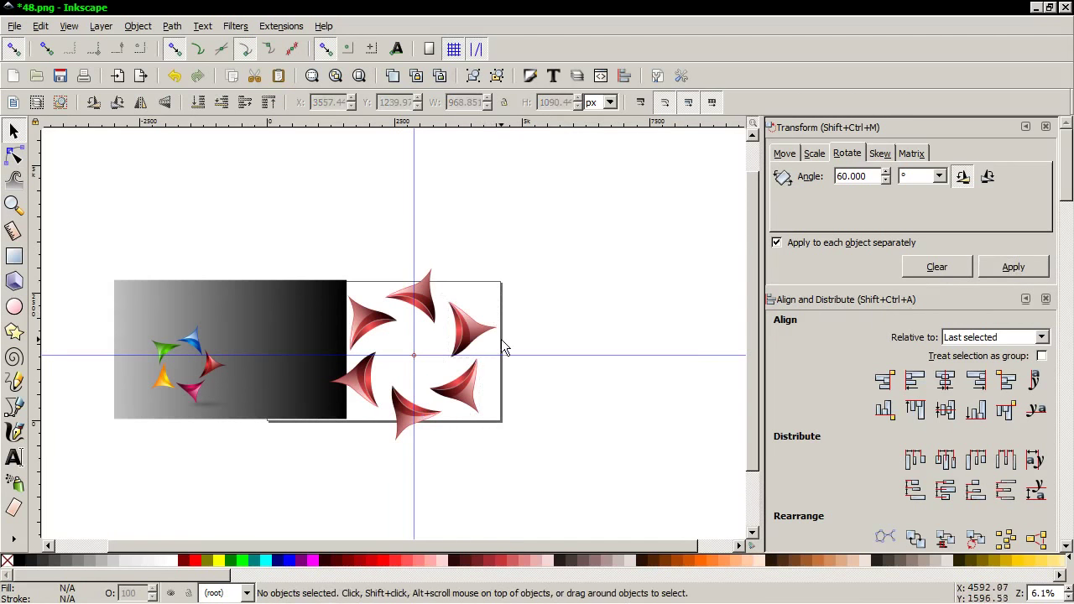
# Ungroup the upper-left petal into its four paths and select one of them
pyautogui.click(377, 334)
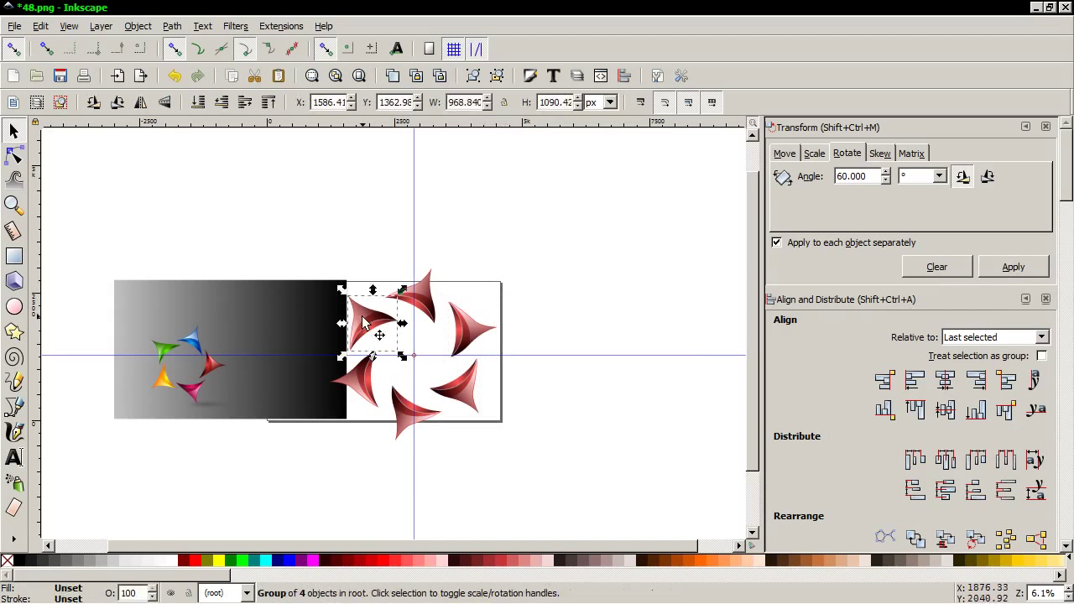
pyautogui.rightClick(364, 332)
pyautogui.click(375, 324)
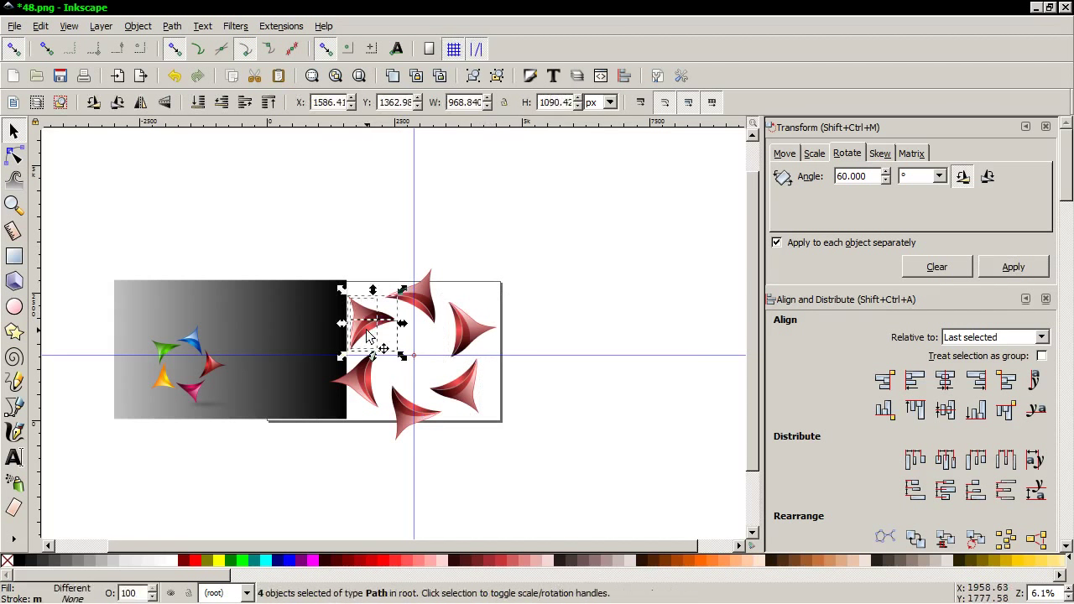
pyautogui.keyDown('ctrl'); pyautogui.scroll(3, 361, 335); pyautogui.keyUp('ctrl')
pyautogui.keyDown('ctrl'); pyautogui.scroll(1, 361, 336); pyautogui.keyUp('ctrl')
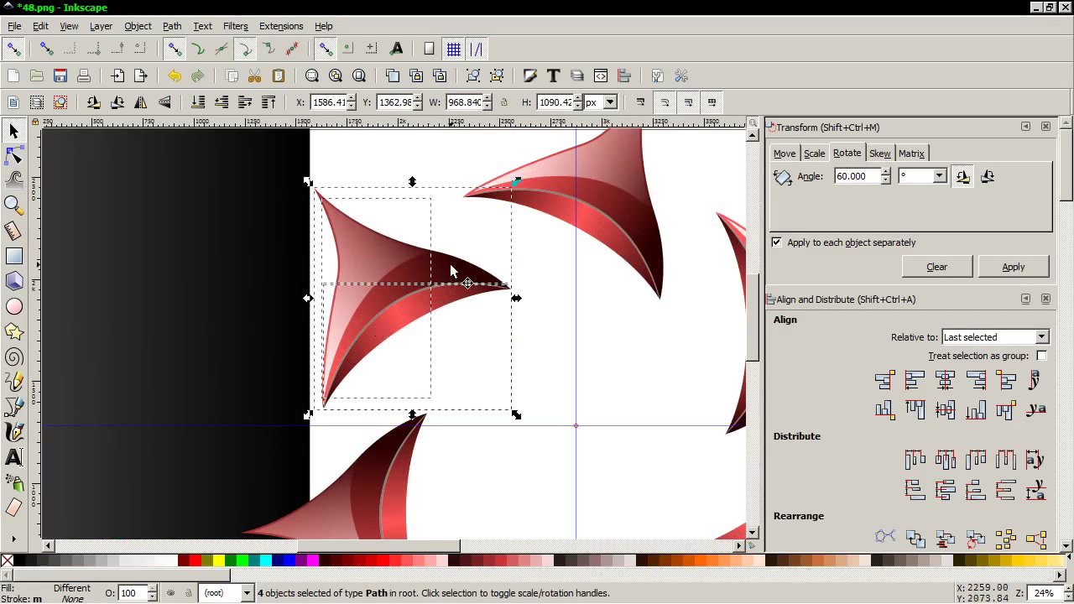
pyautogui.press('Escape')
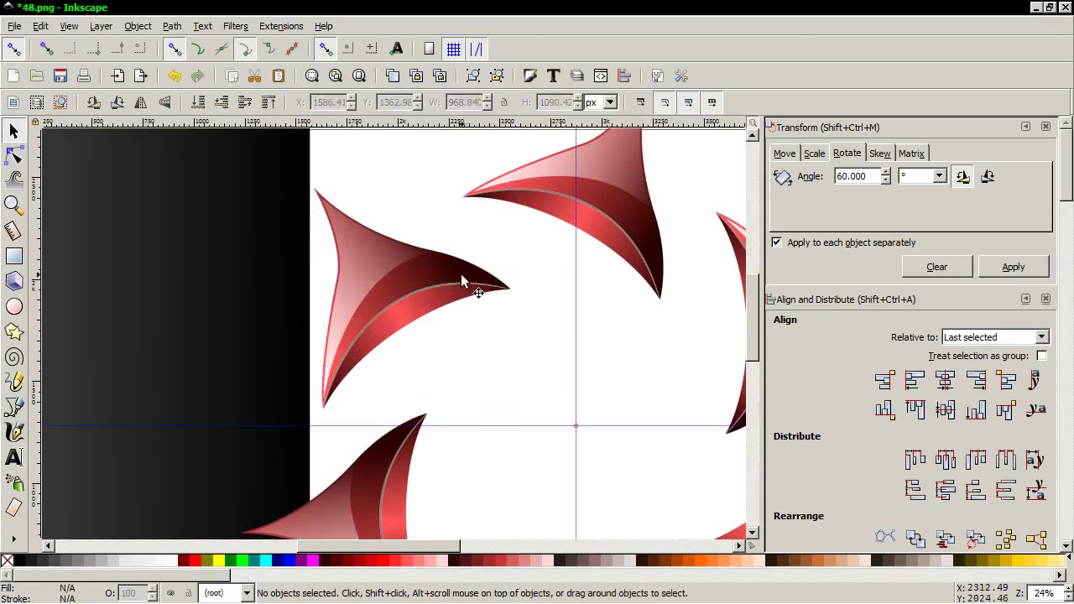
pyautogui.click(459, 278)
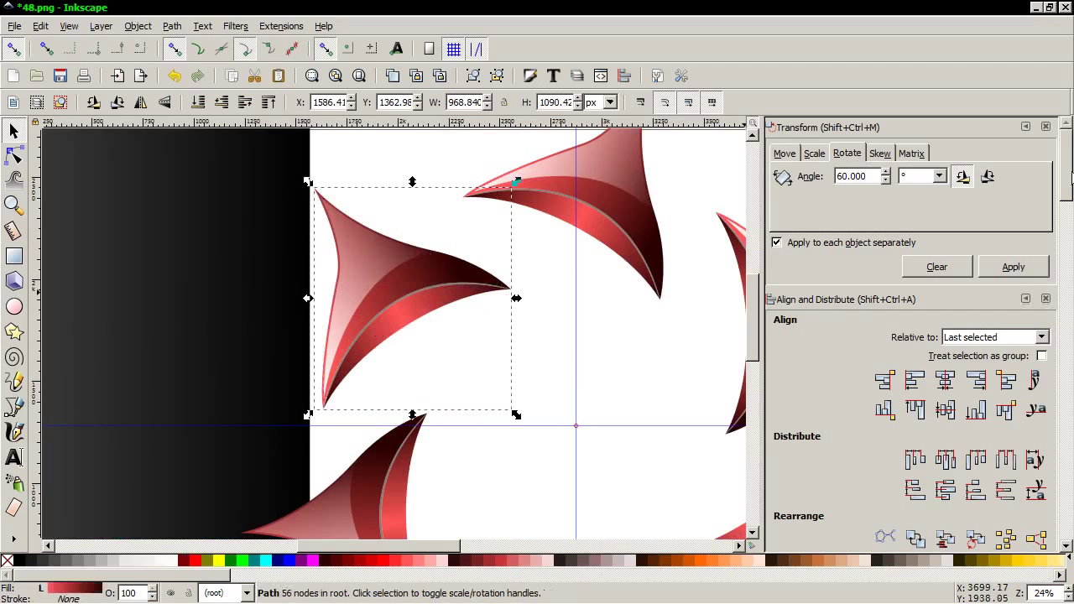
# Recolour that path's gradient with a brown dark end and a peach ffb380 start
pyautogui.moveTo(1071, 175); pyautogui.dragTo(1071, 384)
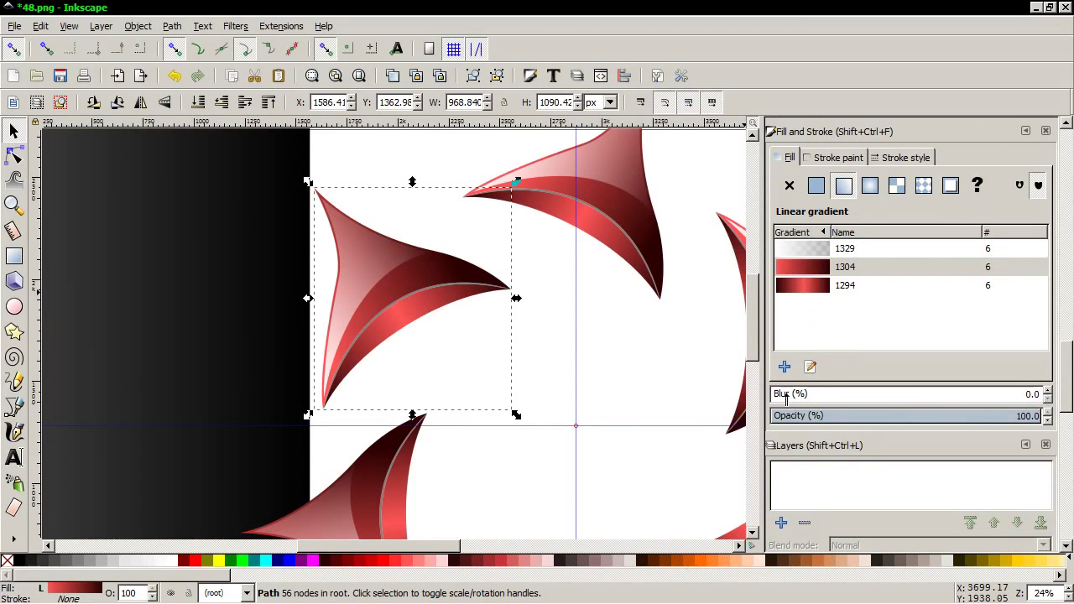
pyautogui.click(809, 367)
pyautogui.click(449, 254)
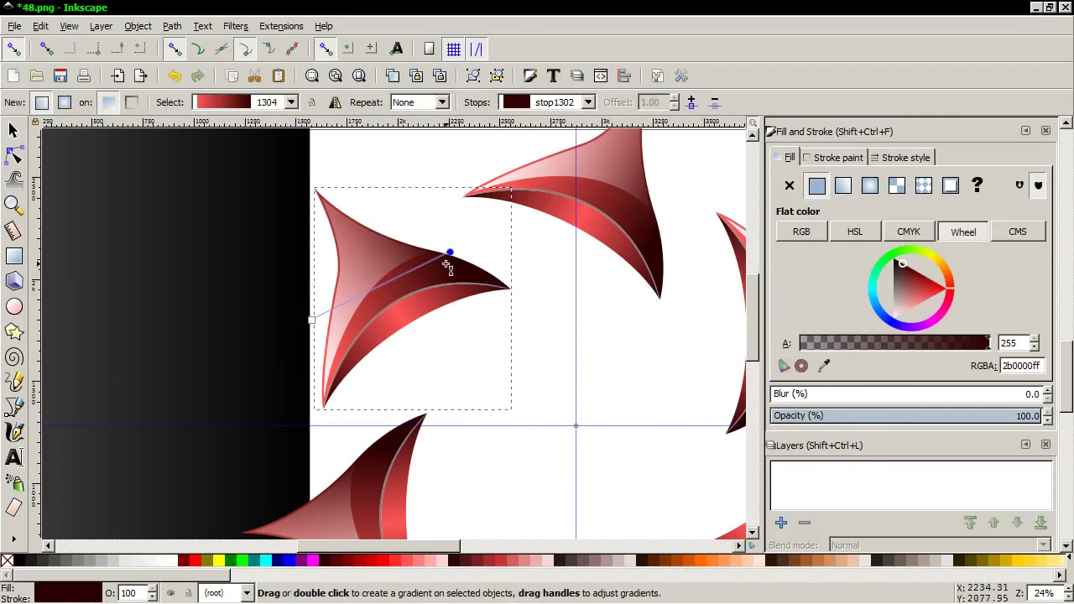
pyautogui.click(653, 568)
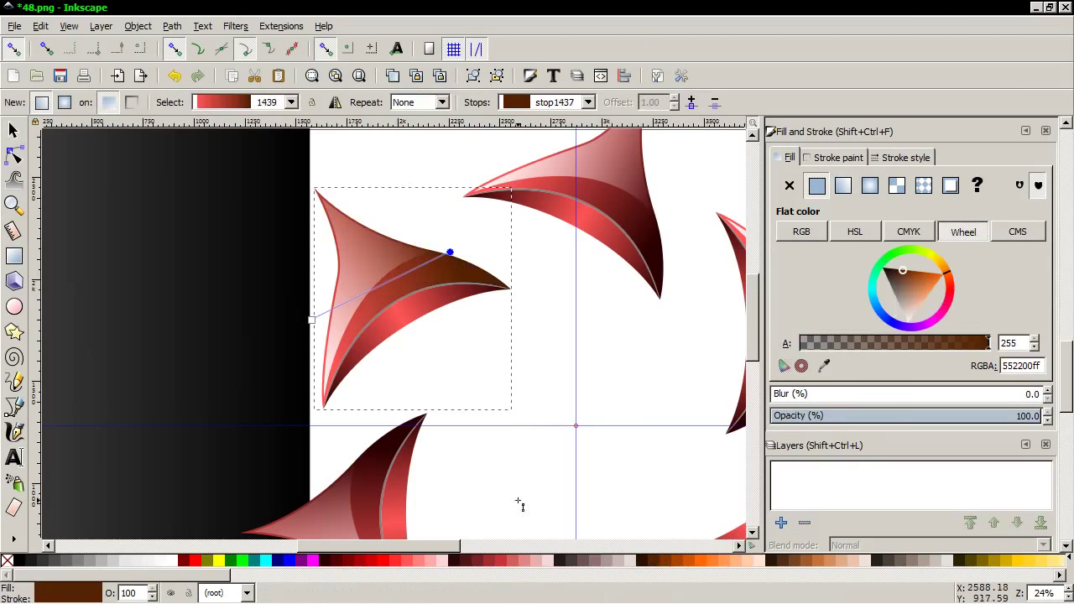
pyautogui.click(312, 319)
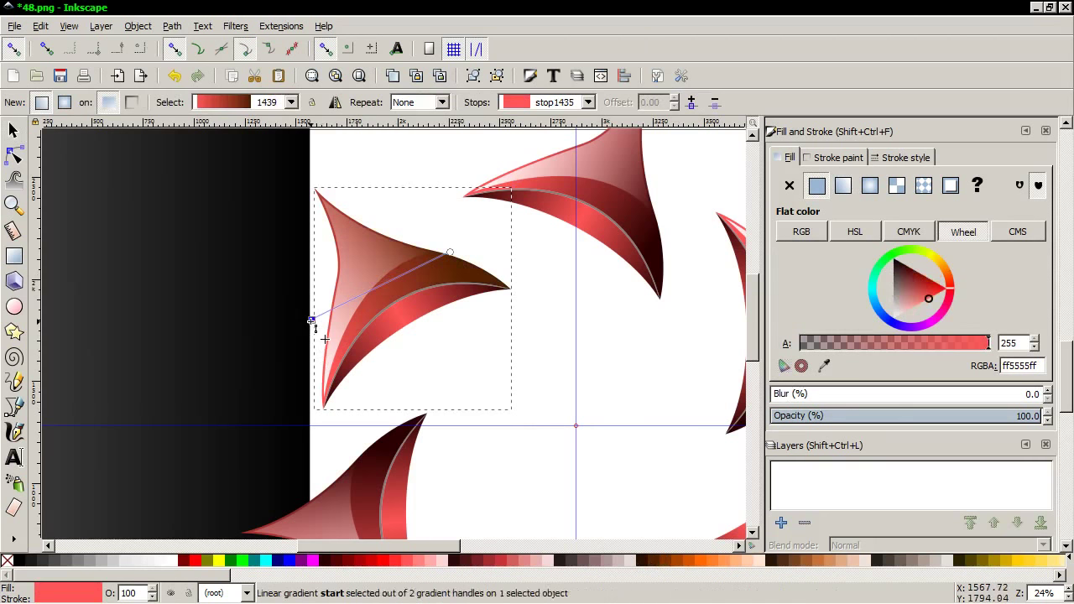
pyautogui.click(738, 562)
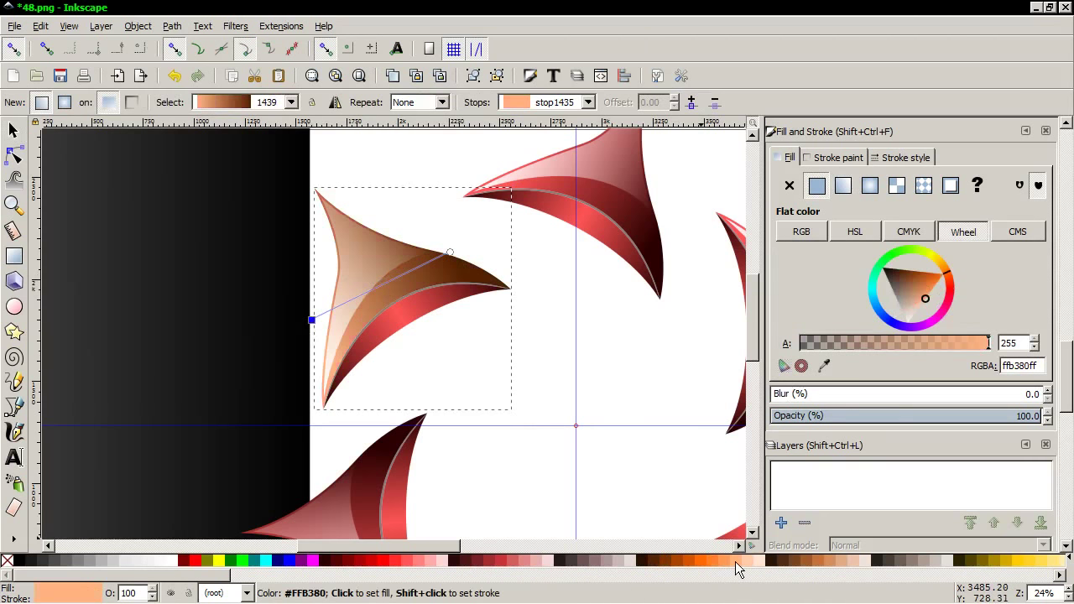
# Try gradient 1439 on the lower piece, then set it back to gradient 1294
pyautogui.click(403, 319)
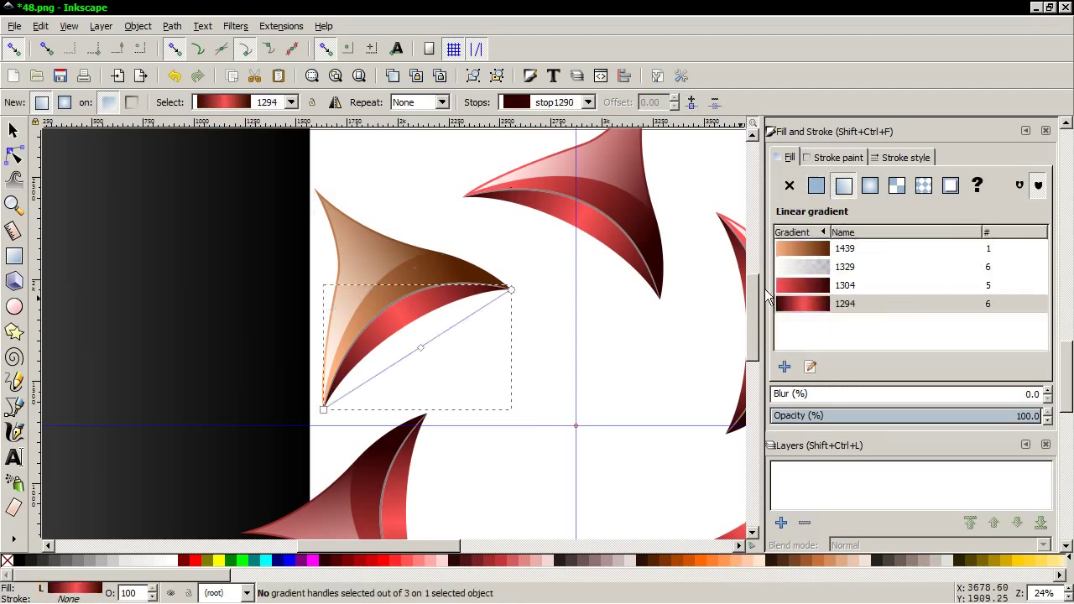
pyautogui.click(806, 248)
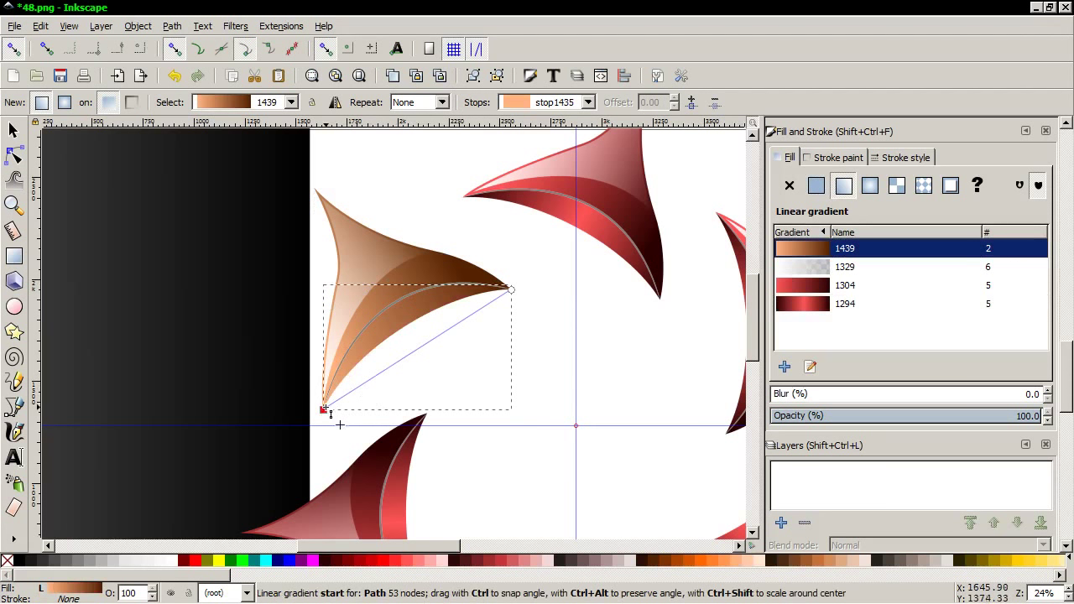
pyautogui.click(422, 357)
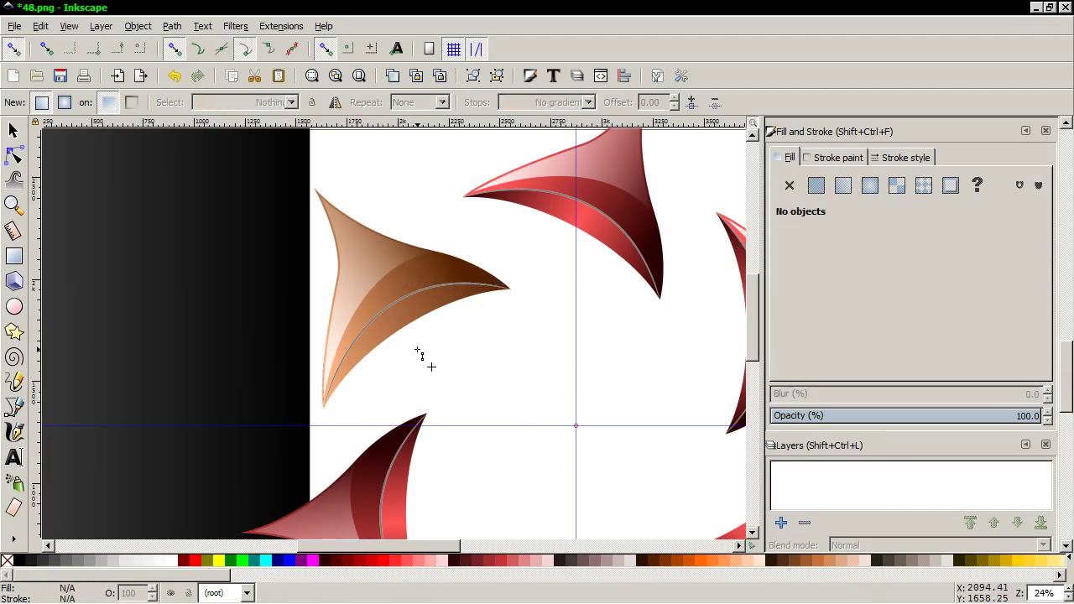
pyautogui.click(405, 324)
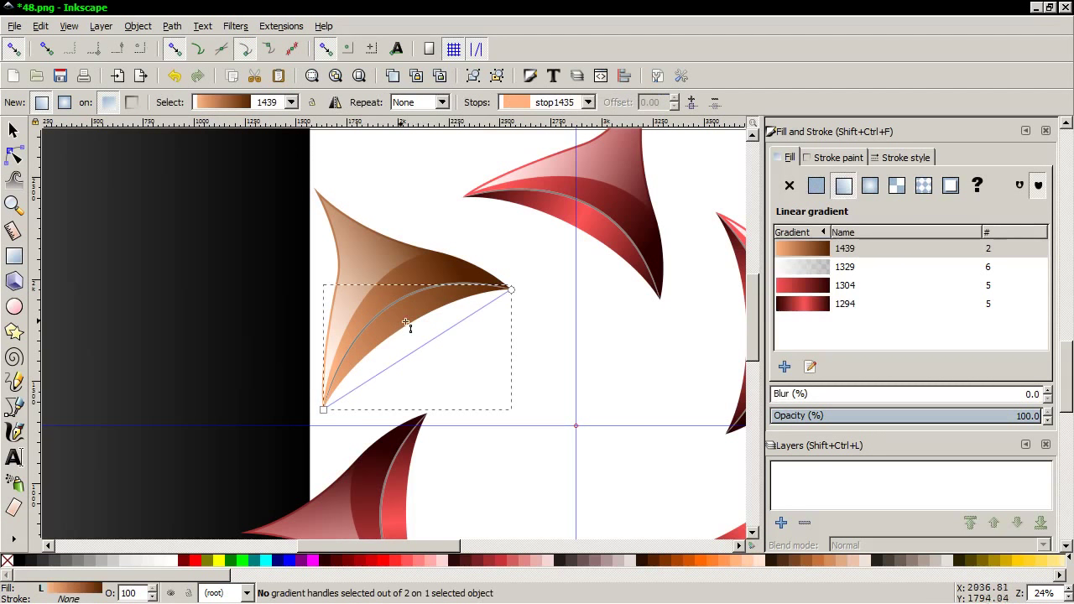
pyautogui.click(801, 305)
# Colour the lower piece's tip and start stops dark brown and its middle stop tan d38d5f
pyautogui.click(511, 290)
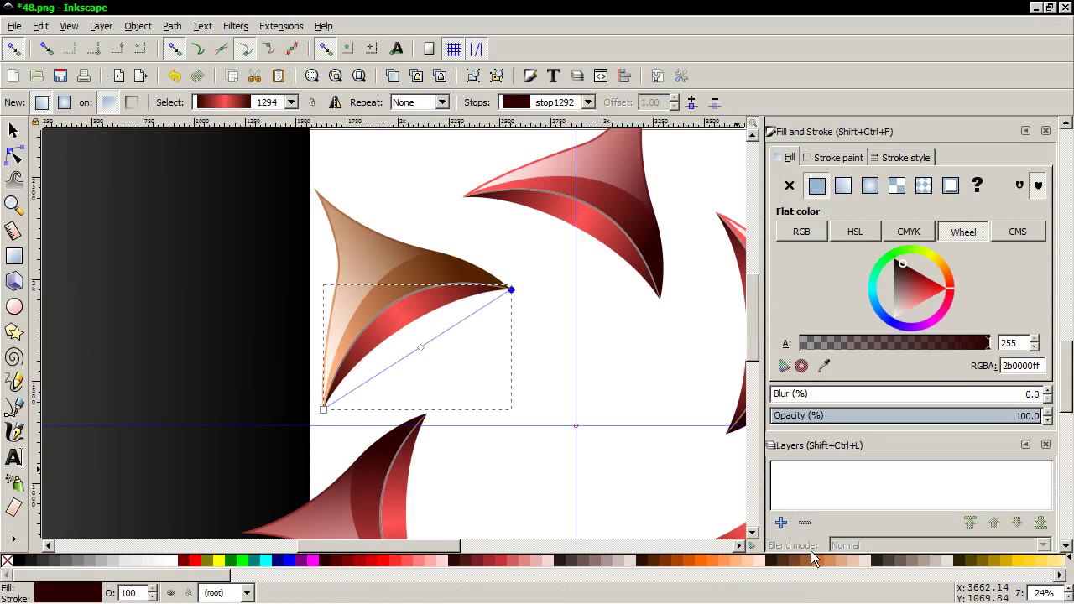
pyautogui.click(794, 560)
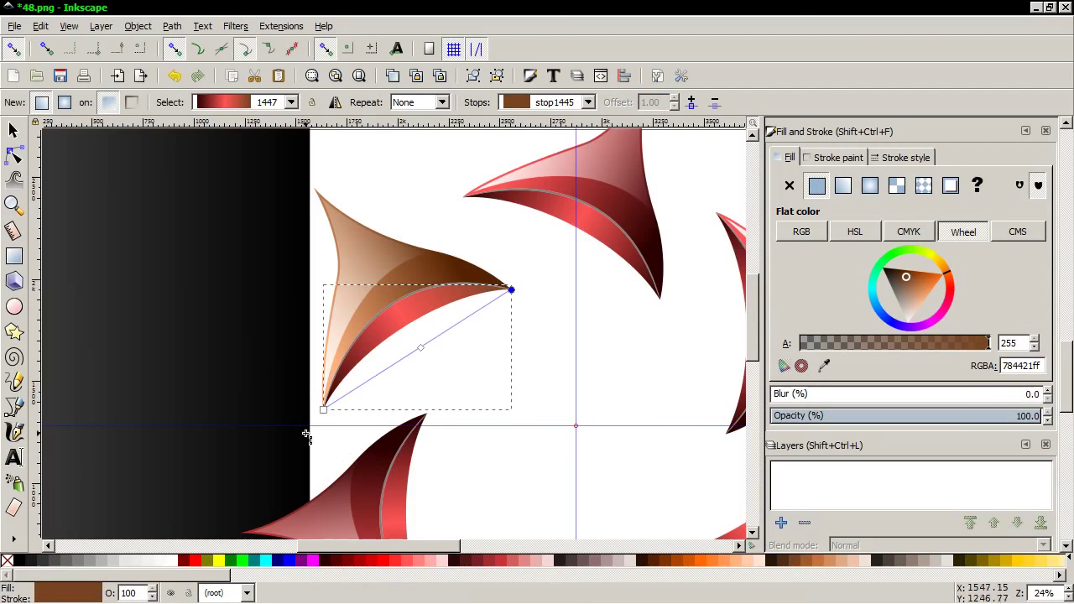
pyautogui.click(323, 410)
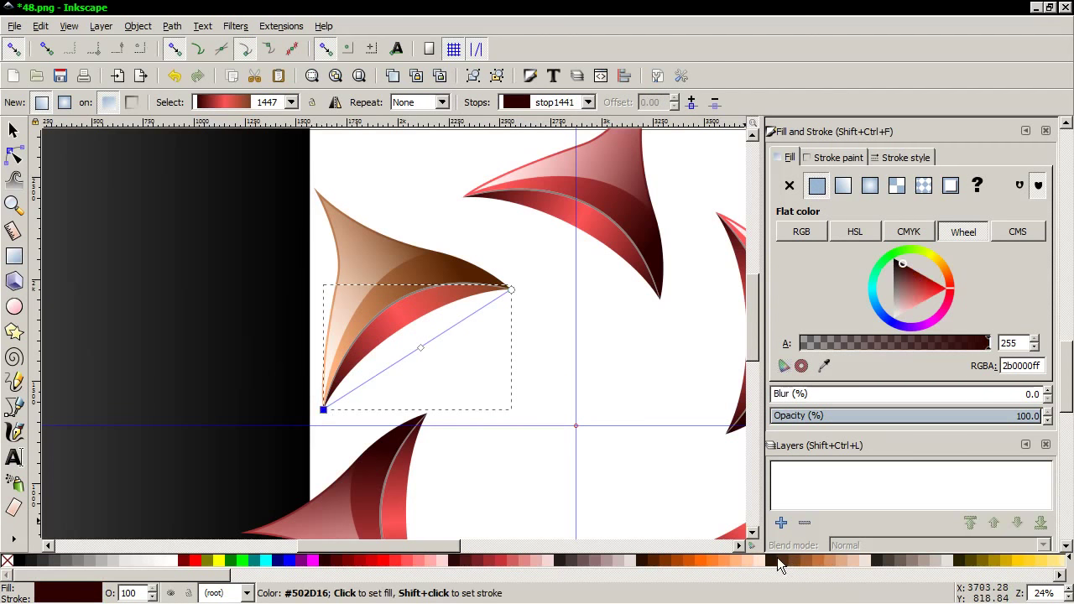
pyautogui.click(780, 559)
pyautogui.click(511, 290)
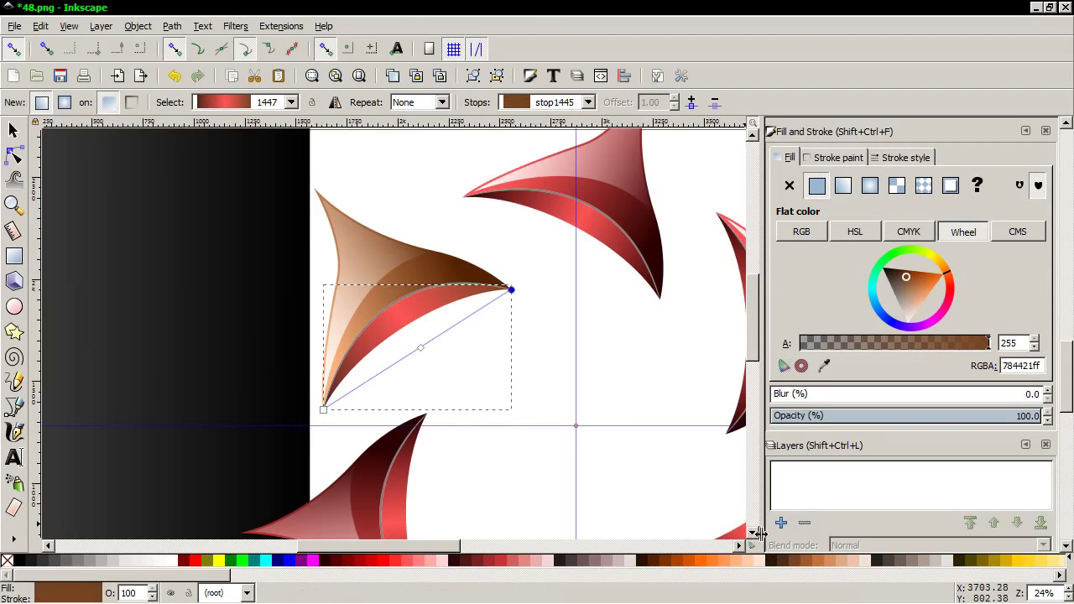
pyautogui.click(781, 560)
pyautogui.click(420, 347)
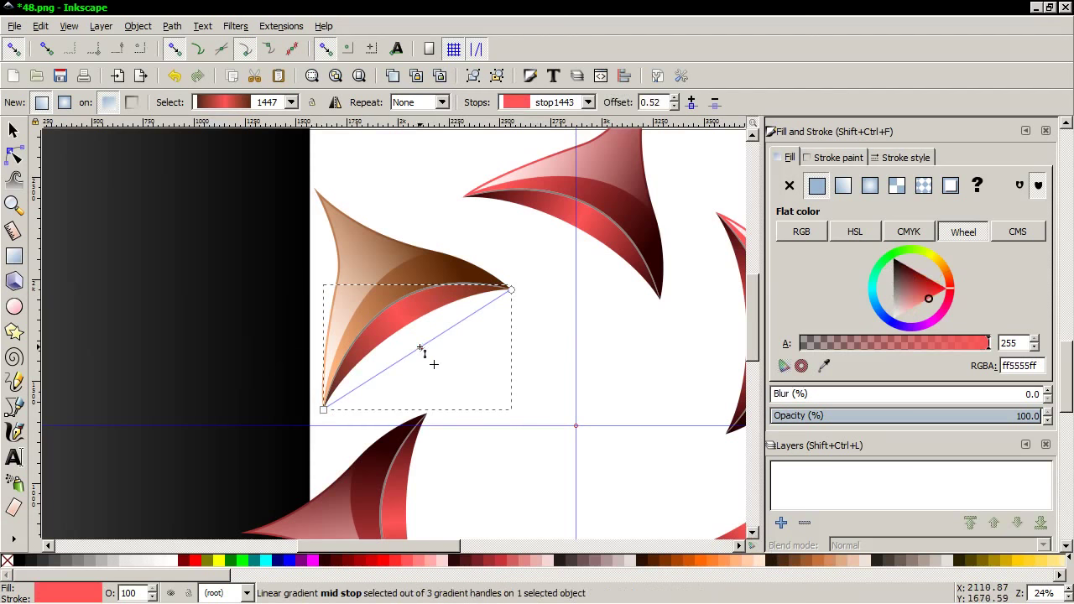
pyautogui.click(833, 568)
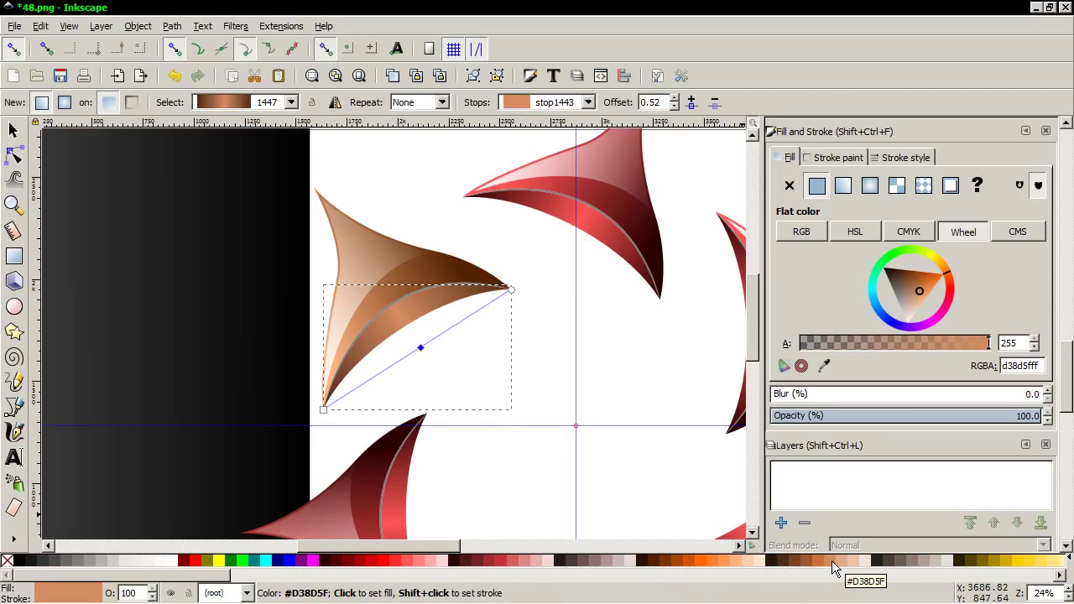
pyautogui.scroll(-1, 489, 444)
pyautogui.scroll(-3, 489, 444)
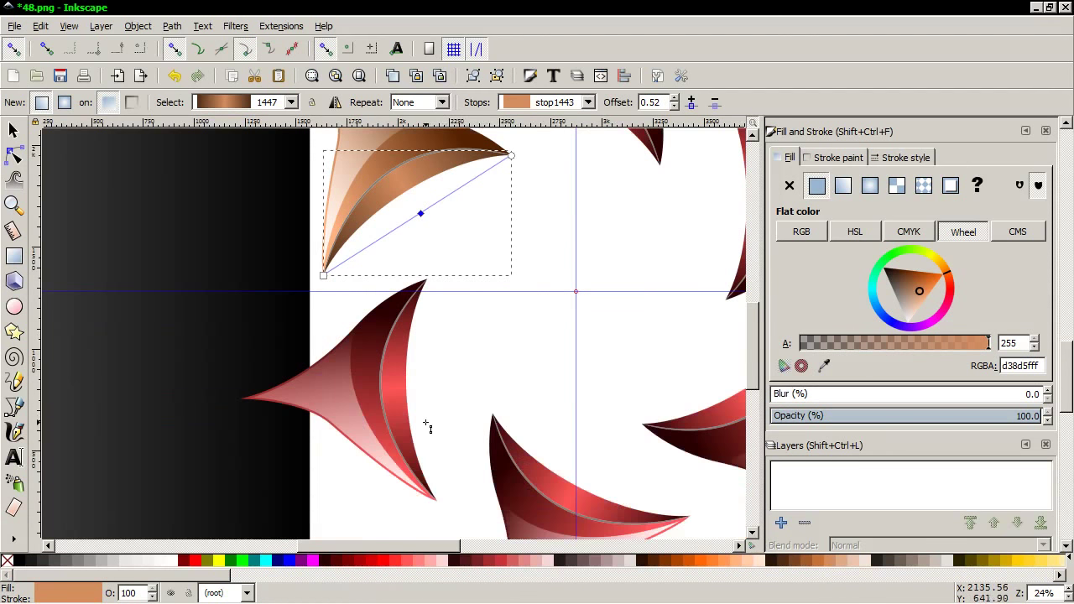
pyautogui.click(13, 131)
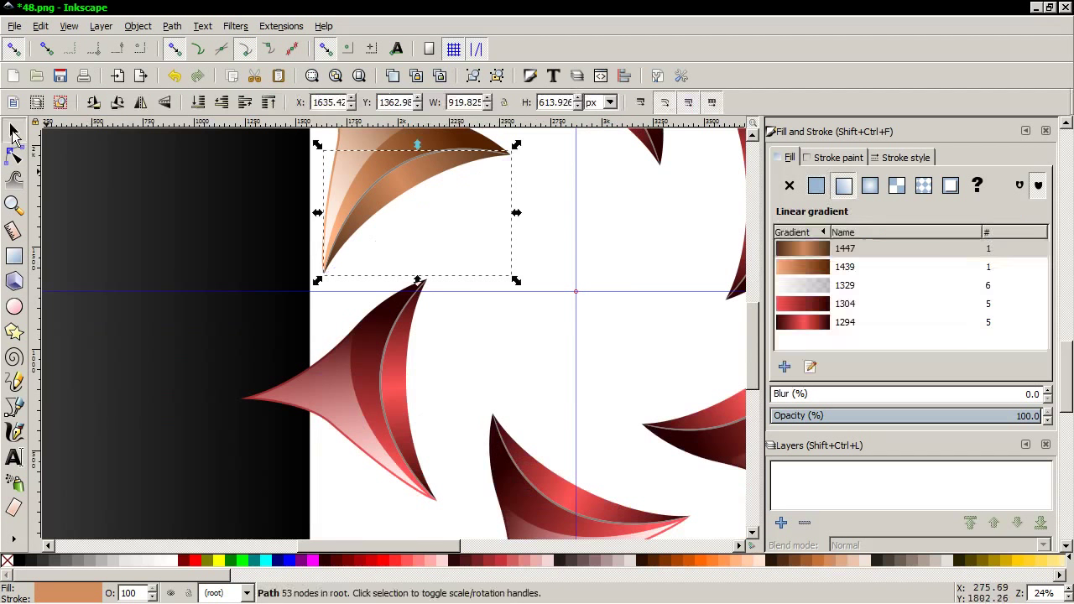
pyautogui.keyDown('ctrl'); pyautogui.scroll(-2, 471, 316); pyautogui.keyUp('ctrl')
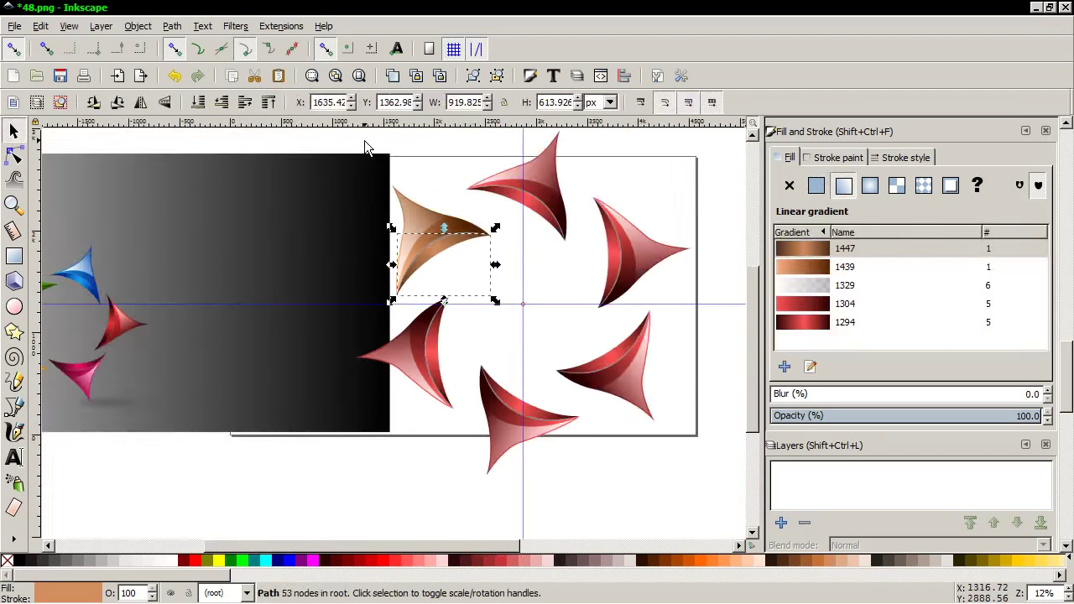
# Group the four tan petal pieces, then ungroup the red petal left of centre
pyautogui.moveTo(365, 141); pyautogui.dragTo(506, 328)
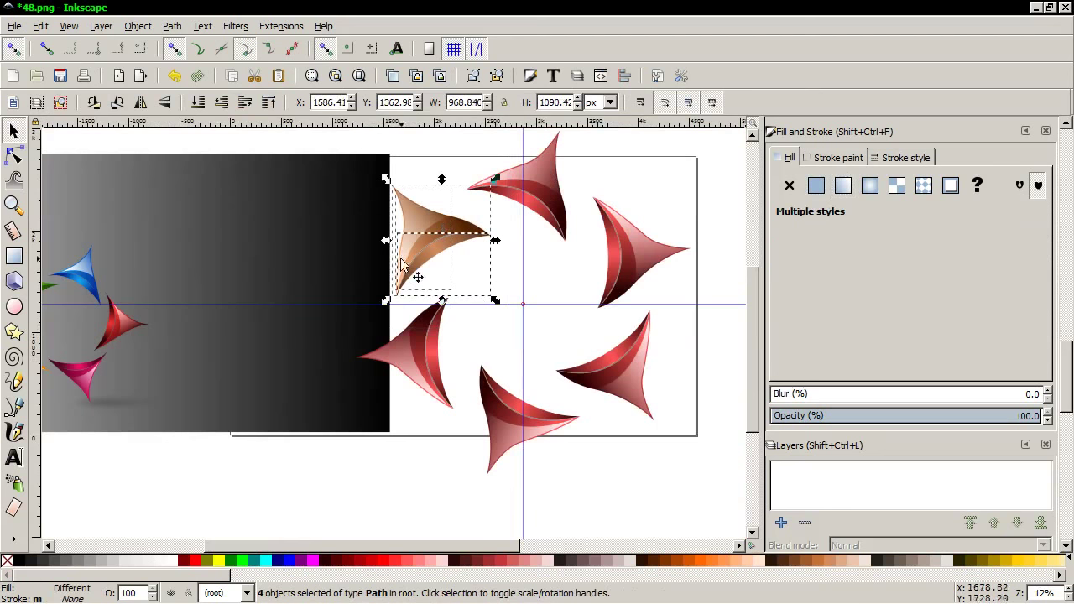
pyautogui.rightClick(401, 265)
pyautogui.click(429, 552)
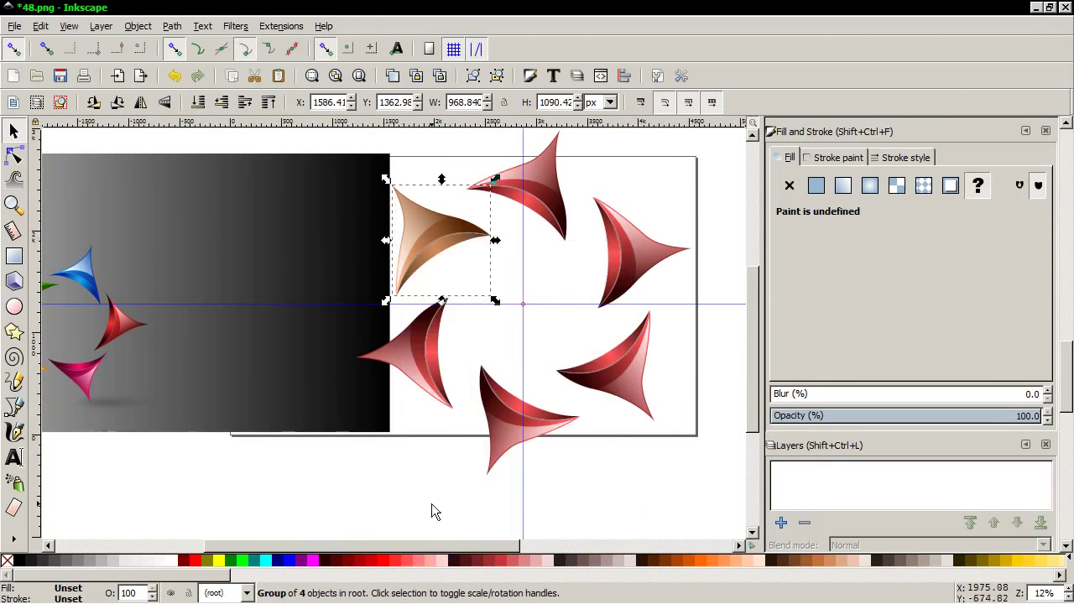
pyautogui.click(421, 361)
pyautogui.rightClick(421, 361)
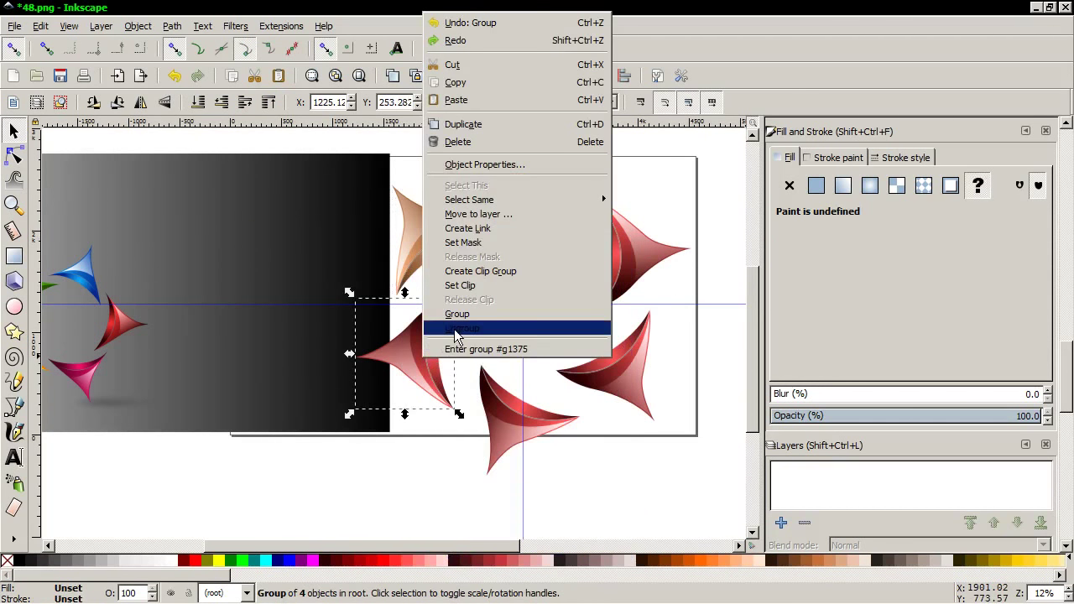
pyautogui.click(457, 329)
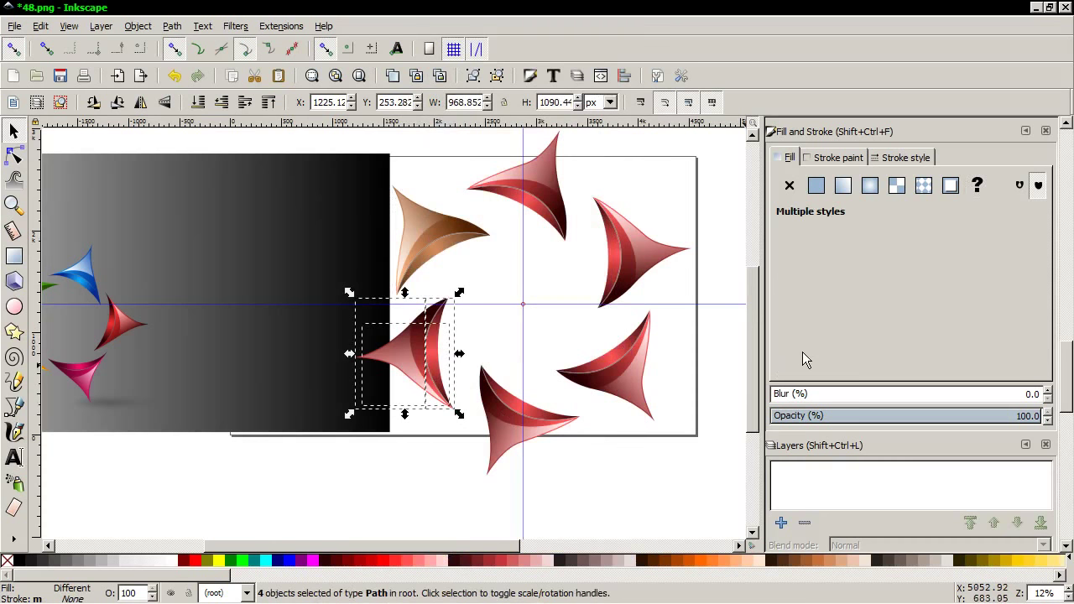
pyautogui.click(487, 324)
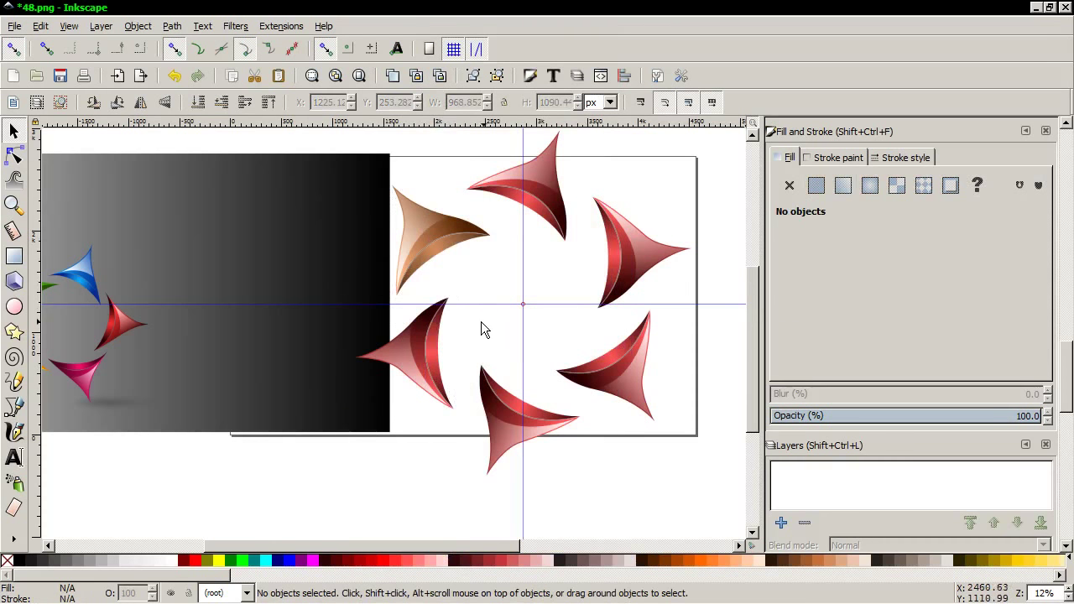
# Give one left-petal piece a gradient from dark olive 2b2200 to pale yellow
pyautogui.click(424, 326)
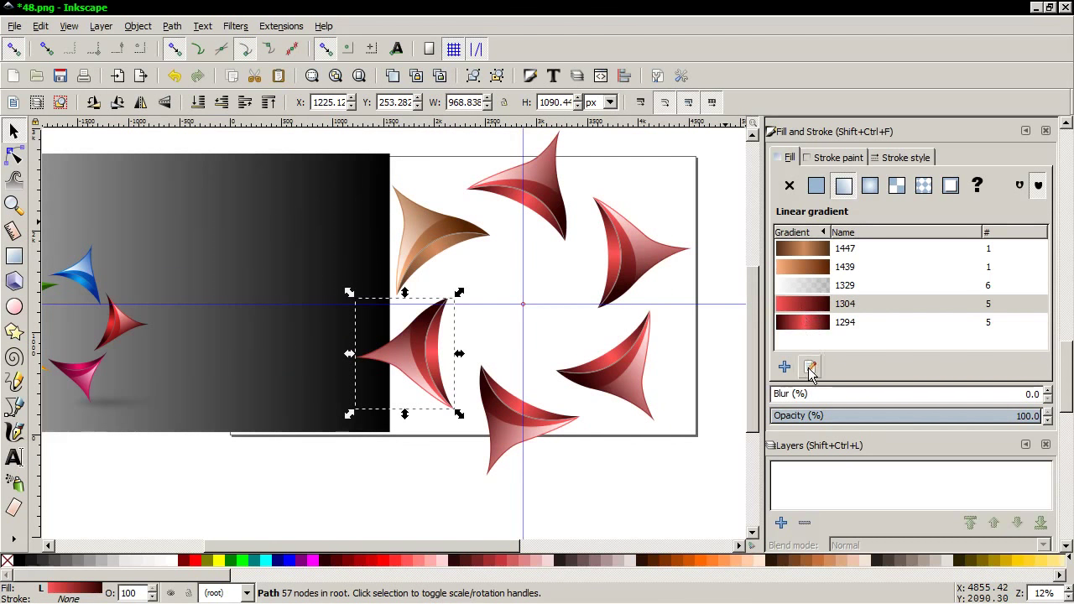
pyautogui.click(810, 367)
pyautogui.click(417, 319)
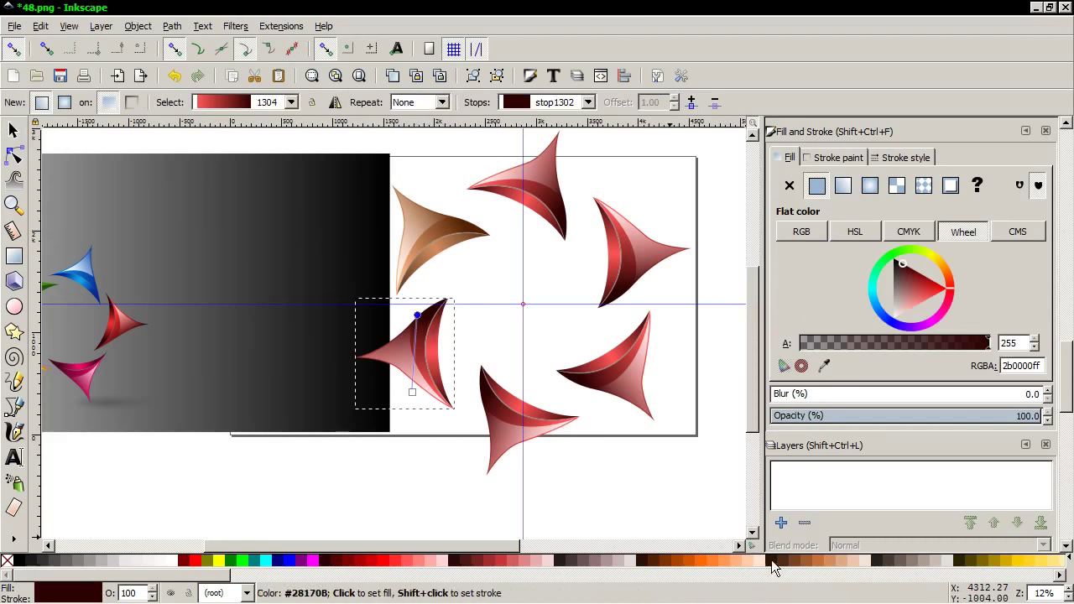
pyautogui.moveTo(228, 577); pyautogui.dragTo(343, 578)
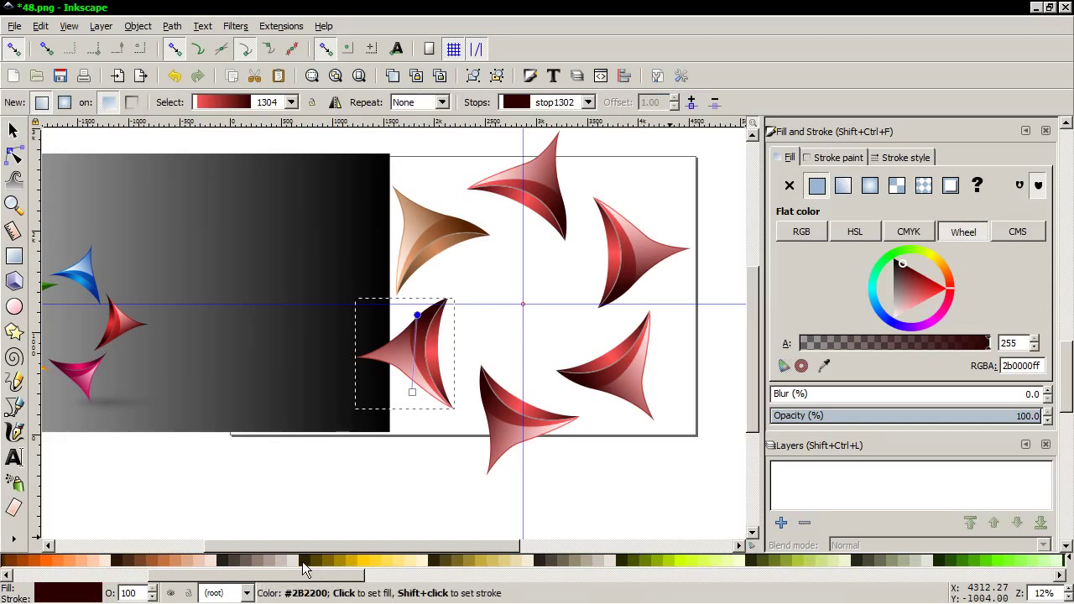
pyautogui.click(306, 561)
pyautogui.click(412, 392)
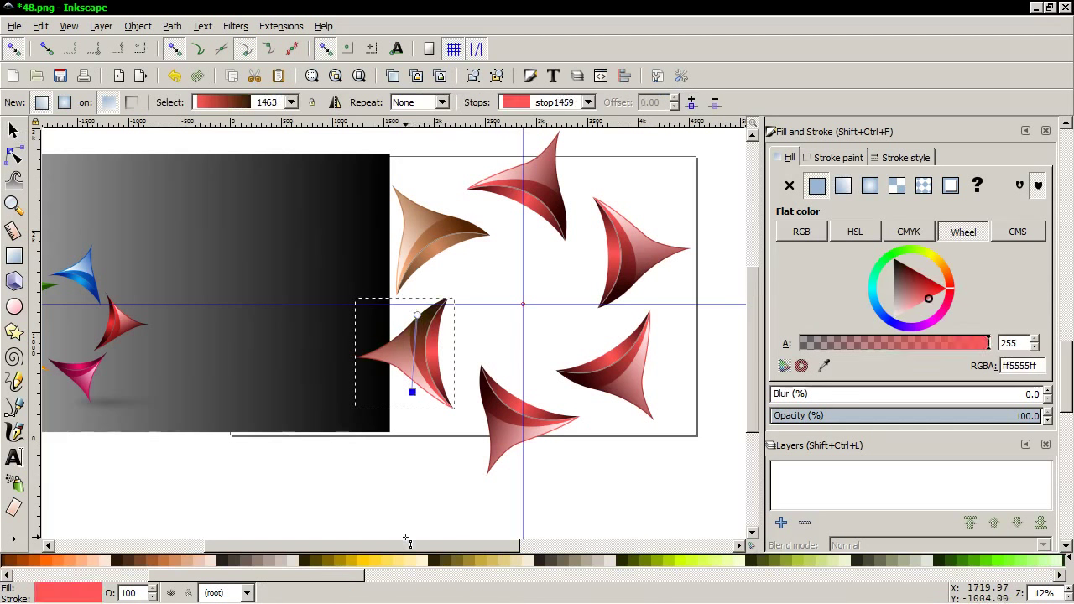
pyautogui.click(396, 560)
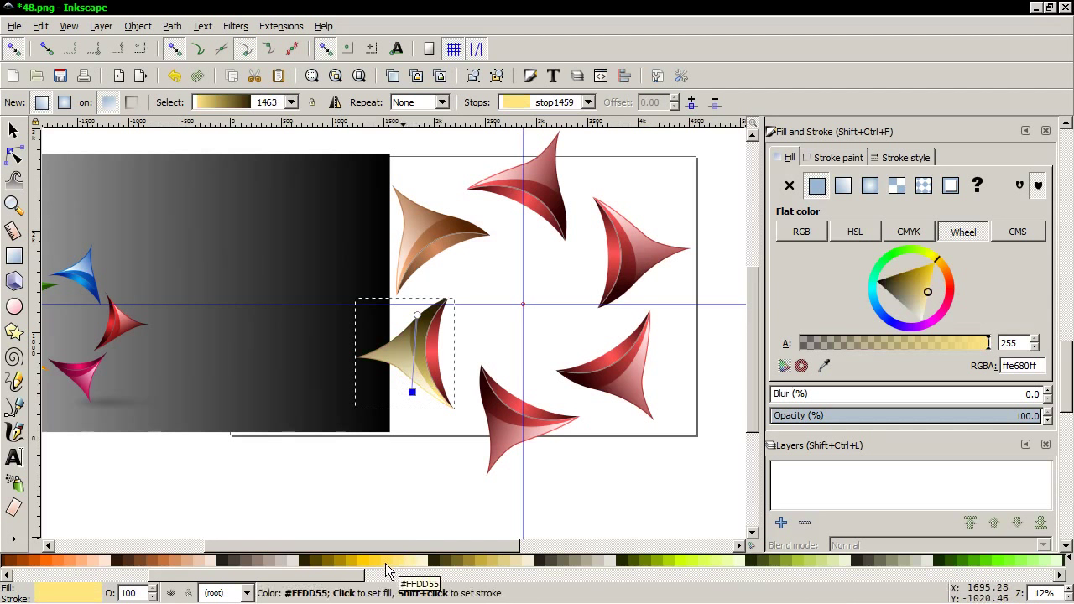
# Recolour the inner piece's gradient: pale yellow middle stop, dark olive 2b2200 ends
pyautogui.click(435, 344)
pyautogui.click(450, 299)
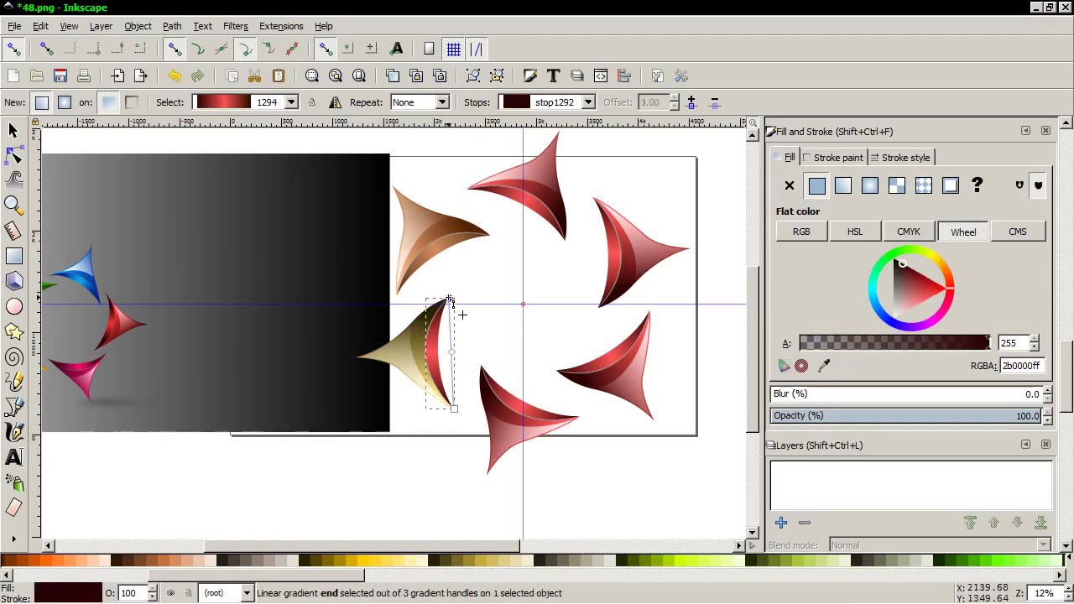
pyautogui.click(451, 353)
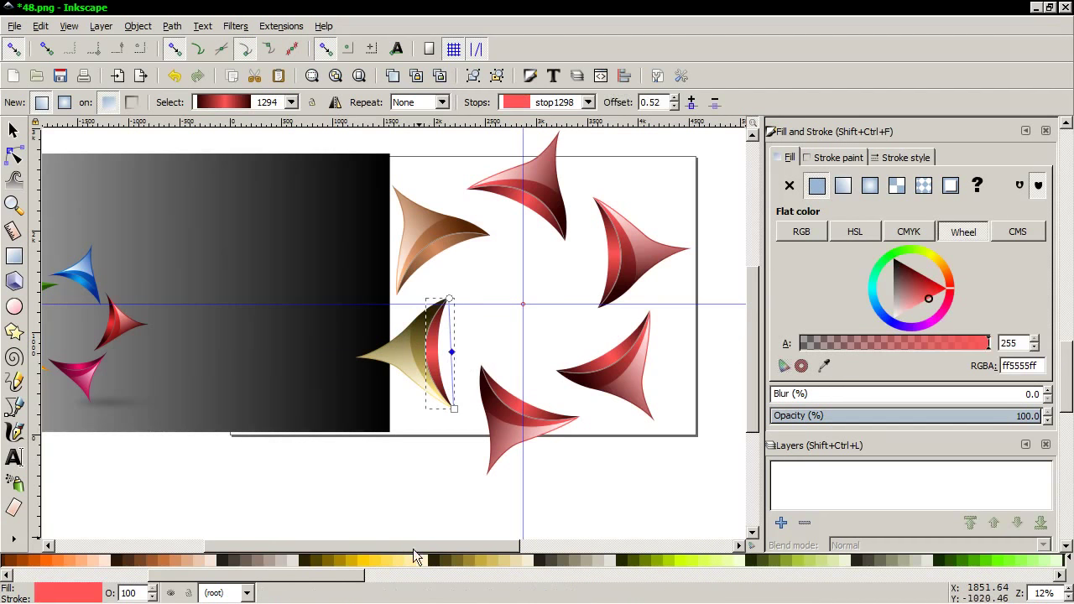
pyautogui.click(403, 561)
pyautogui.click(454, 408)
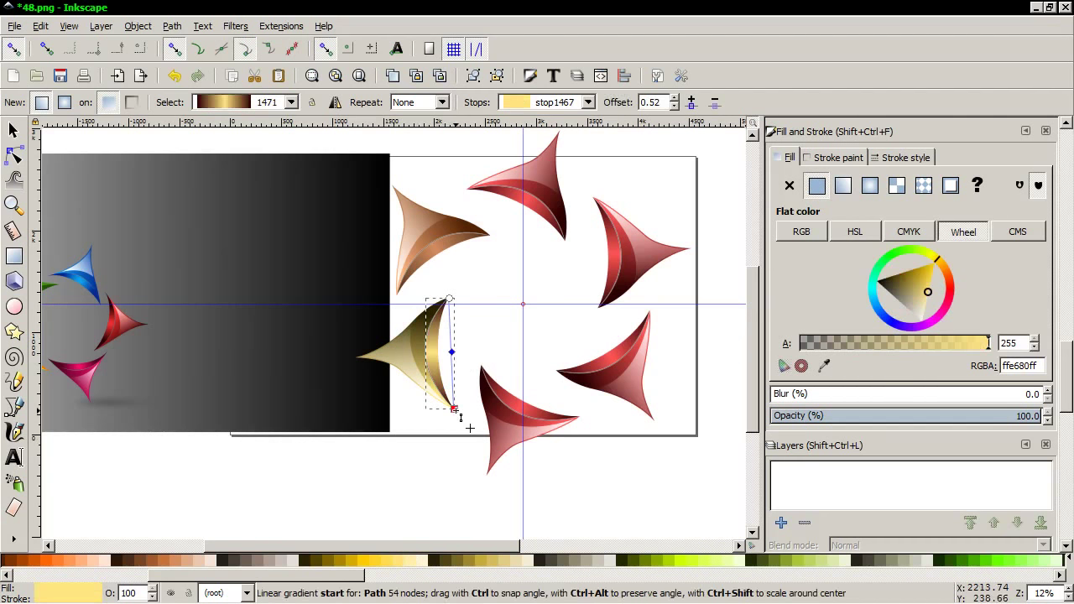
pyautogui.click(312, 561)
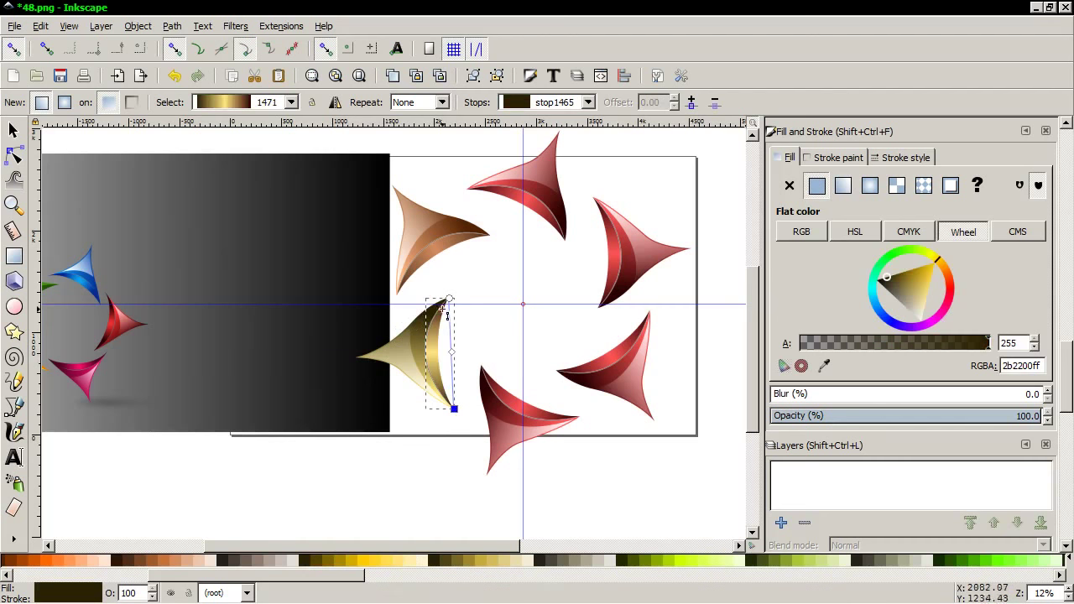
pyautogui.click(449, 299)
pyautogui.click(308, 560)
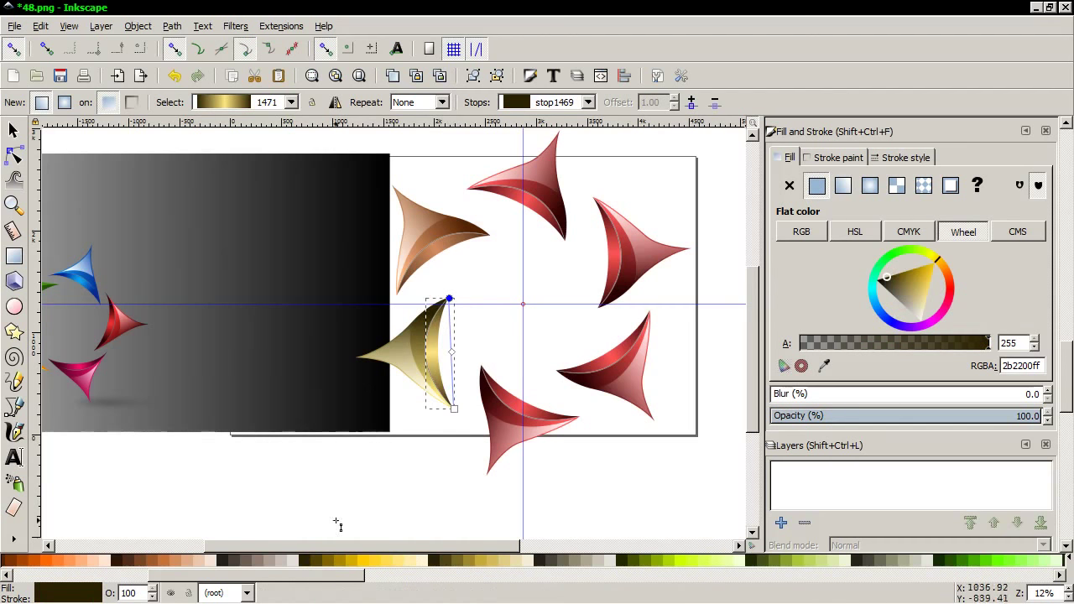
# Group the four yellow petal parts into one object
pyautogui.press('s')
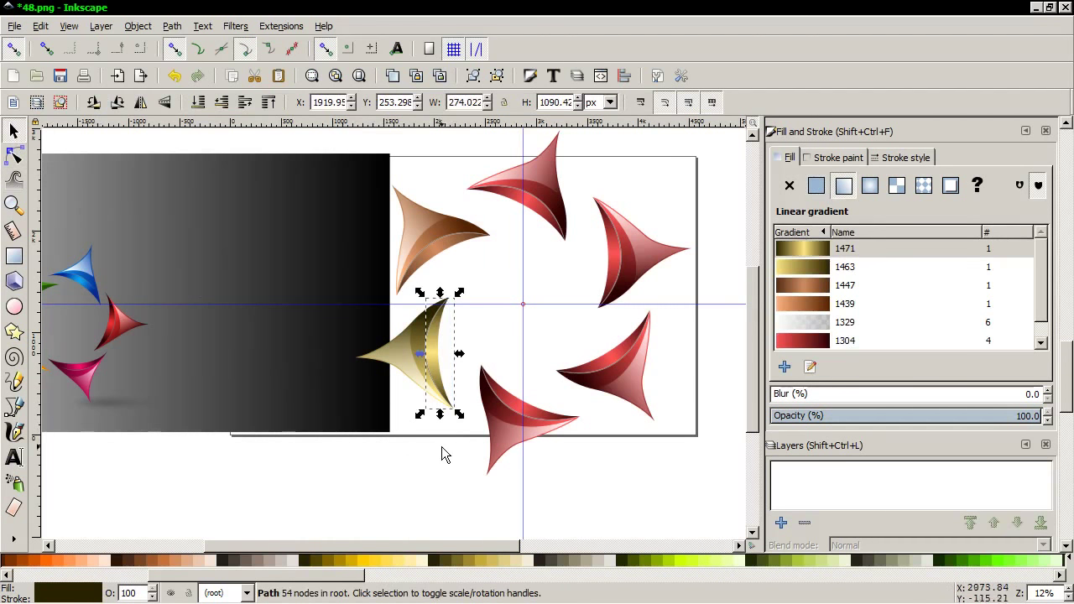
pyautogui.moveTo(462, 453); pyautogui.dragTo(348, 292)
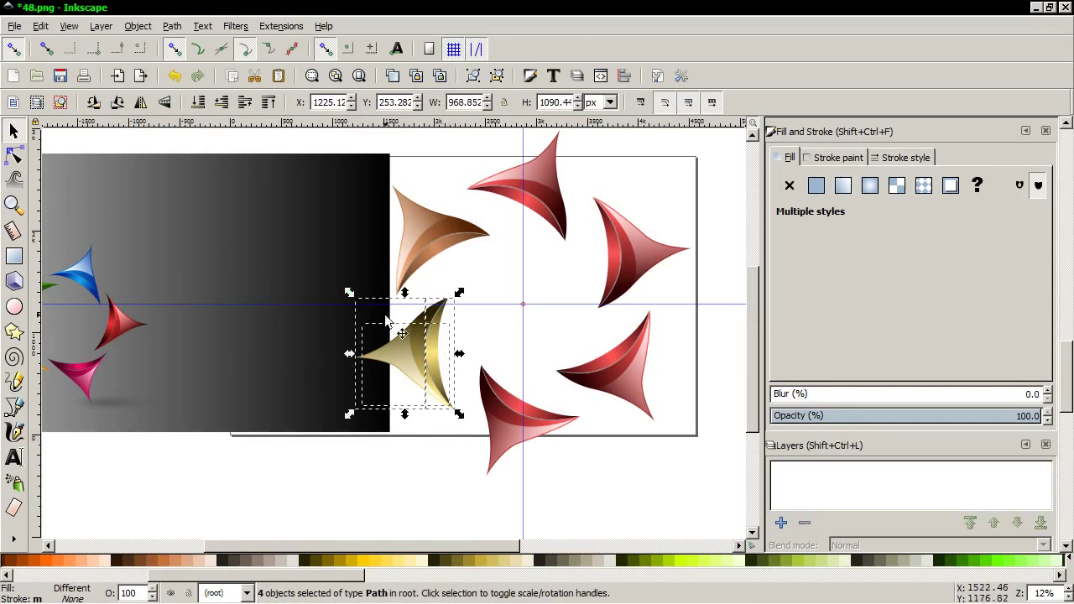
pyautogui.rightClick(426, 362)
pyautogui.click(445, 351)
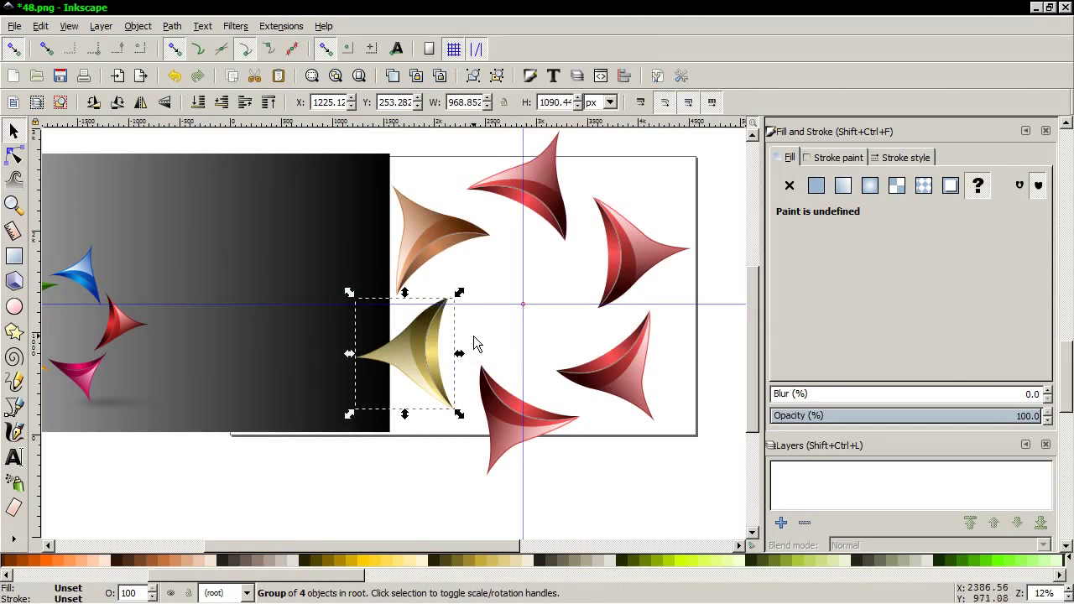
pyautogui.click(502, 411)
# Ungroup the lower red petal; one part's stop is tried in dark olive, then undone
pyautogui.rightClick(502, 438)
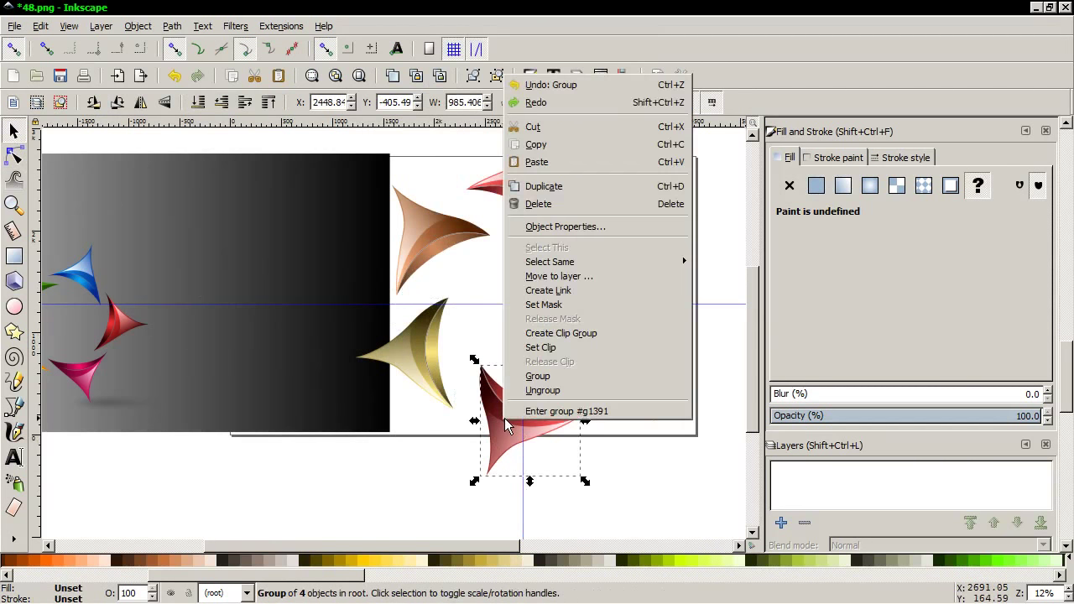
pyautogui.click(541, 390)
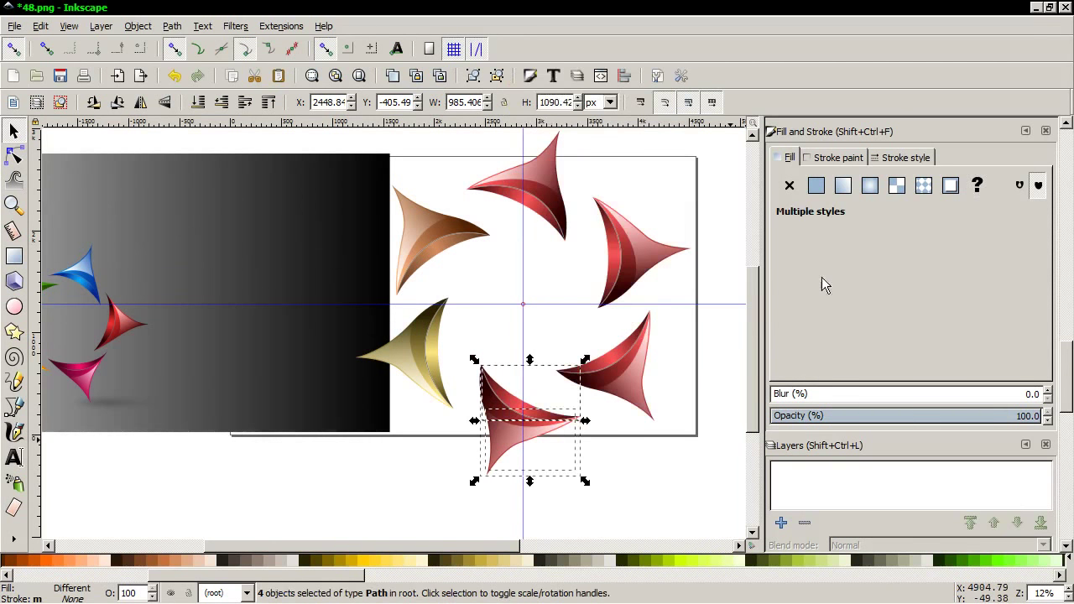
pyautogui.click(594, 426)
pyautogui.click(500, 414)
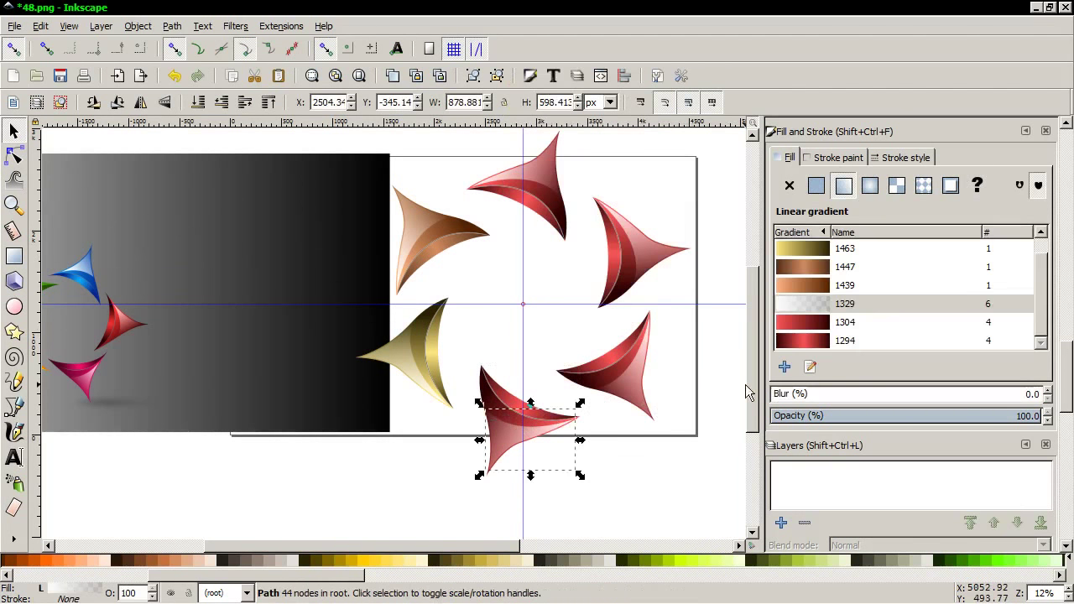
pyautogui.click(812, 369)
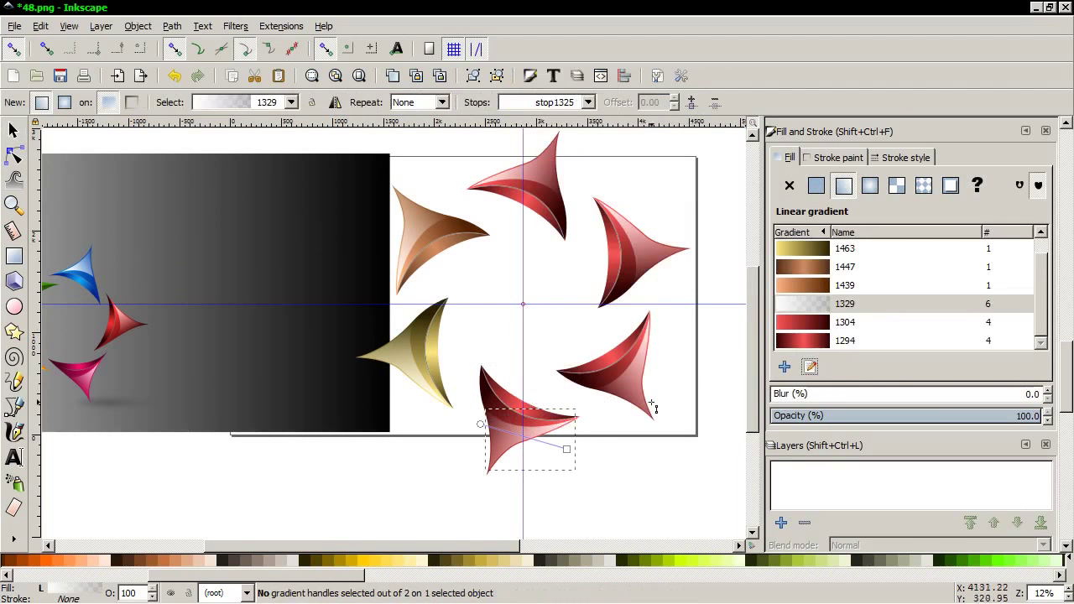
pyautogui.click(480, 424)
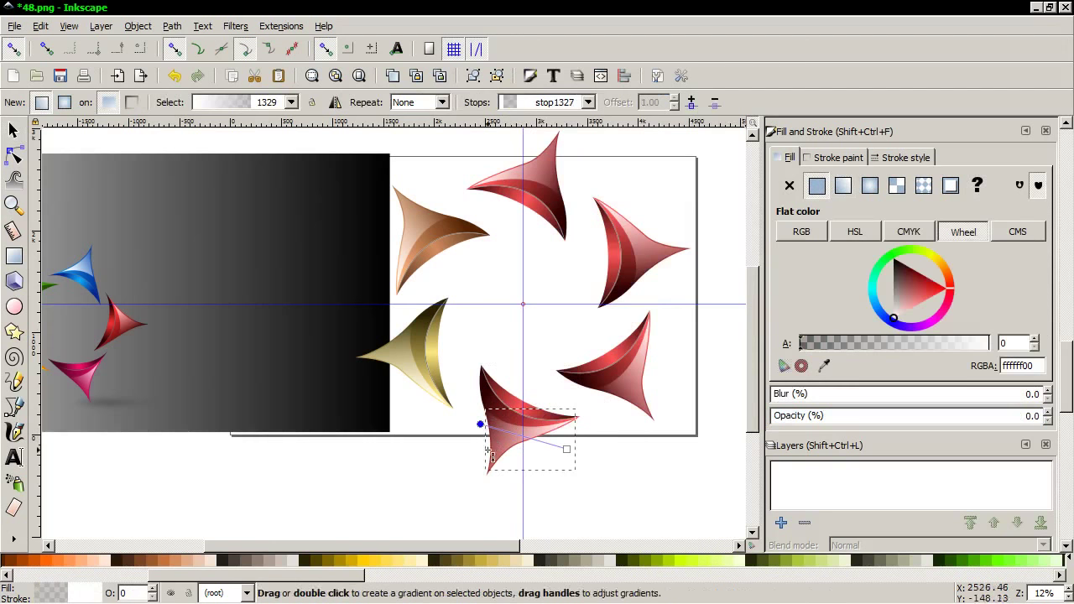
pyautogui.click(623, 564)
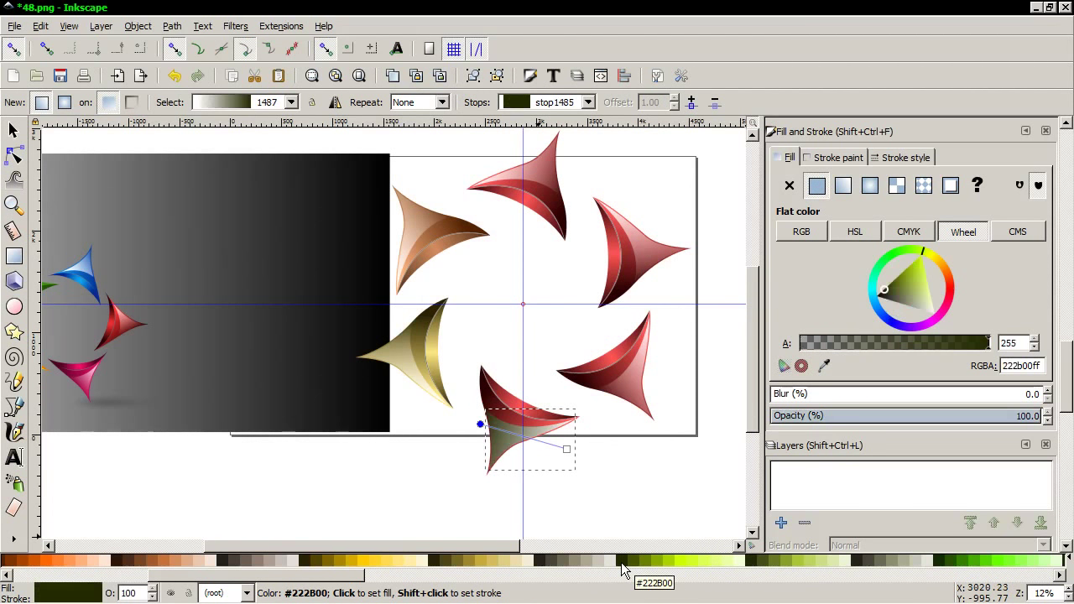
pyautogui.rightClick(487, 464)
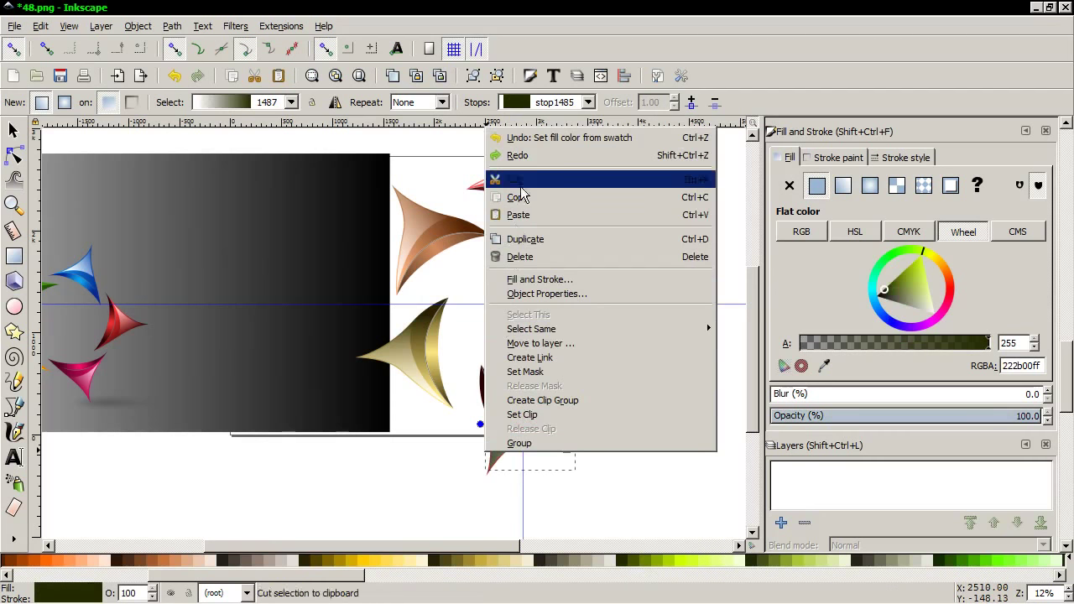
pyautogui.click(529, 139)
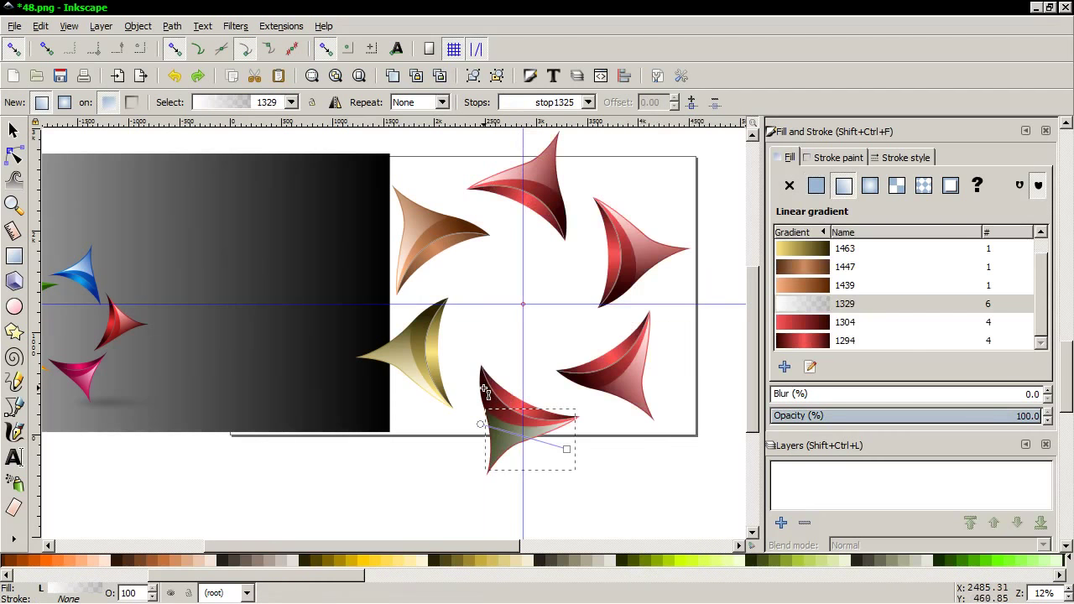
# Give one lower-petal part a gradient from dark olive 222b00 to pale yellow-green eeffaa
pyautogui.scroll(-1, 485, 391)
pyautogui.scroll(3, 485, 391)
pyautogui.scroll(1, 487, 401)
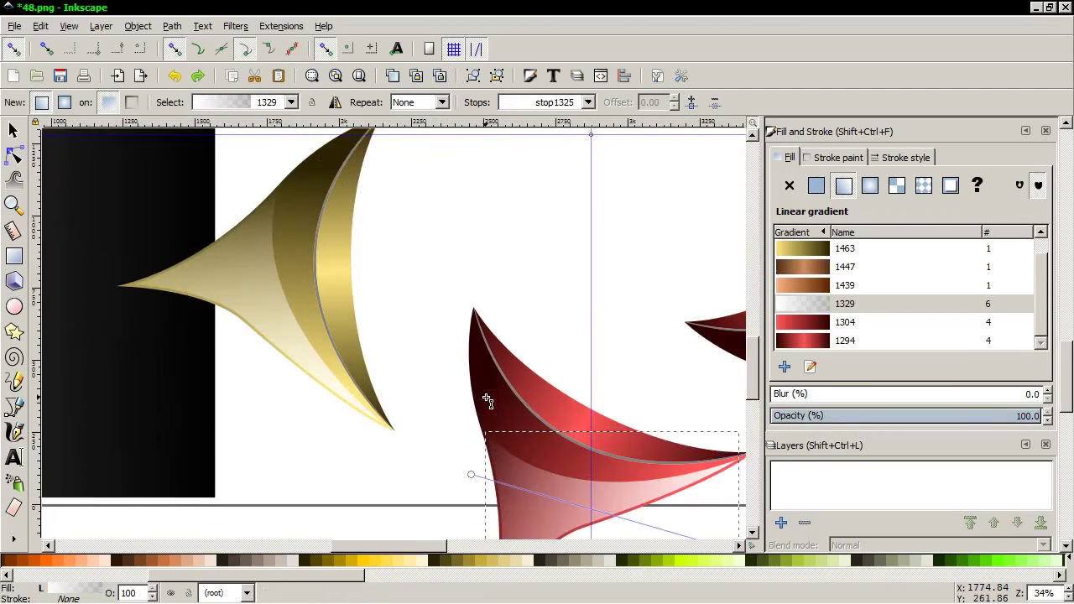
pyautogui.click(487, 401)
pyautogui.click(470, 410)
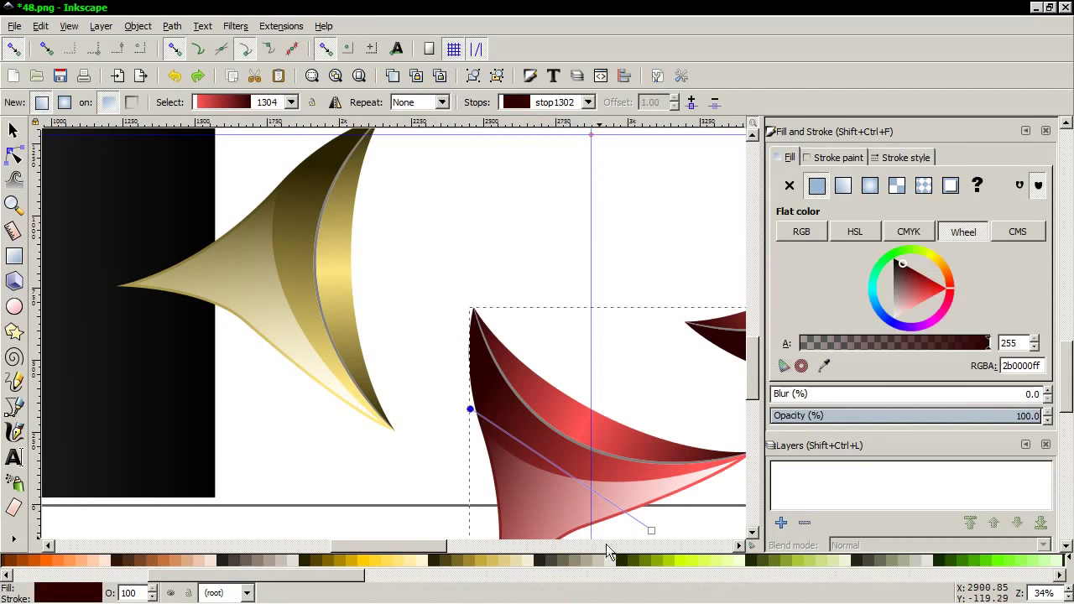
pyautogui.click(625, 560)
pyautogui.press('-')
pyautogui.press('-')
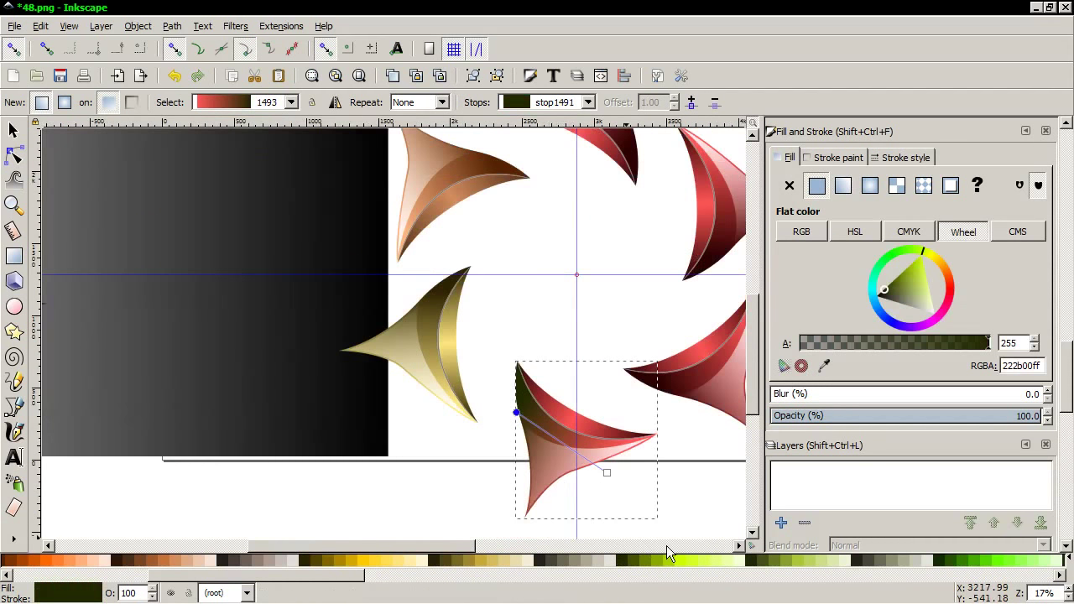
pyautogui.click(717, 560)
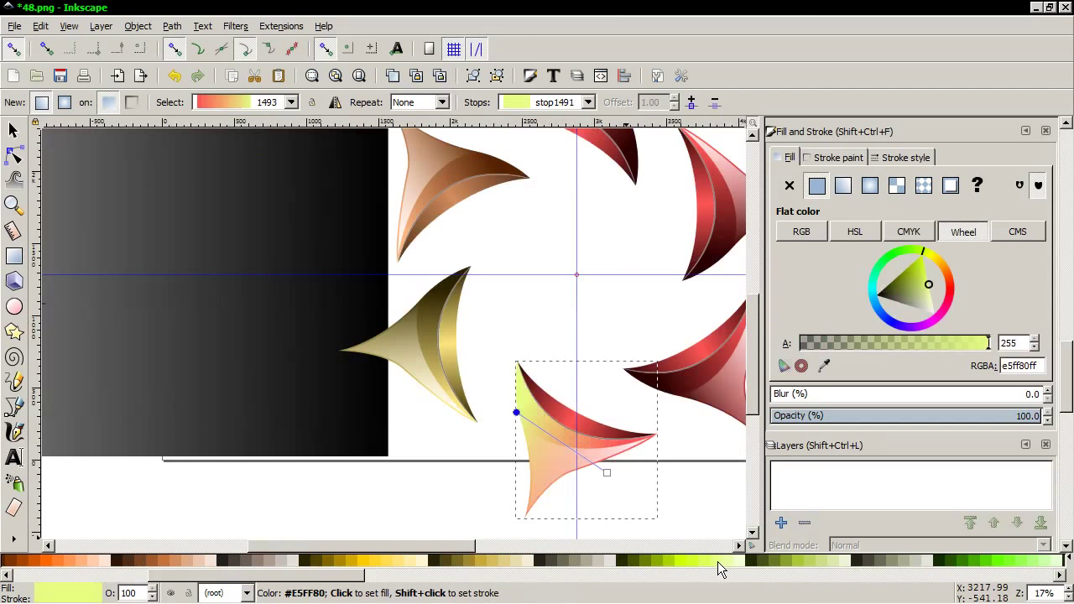
pyautogui.click(624, 561)
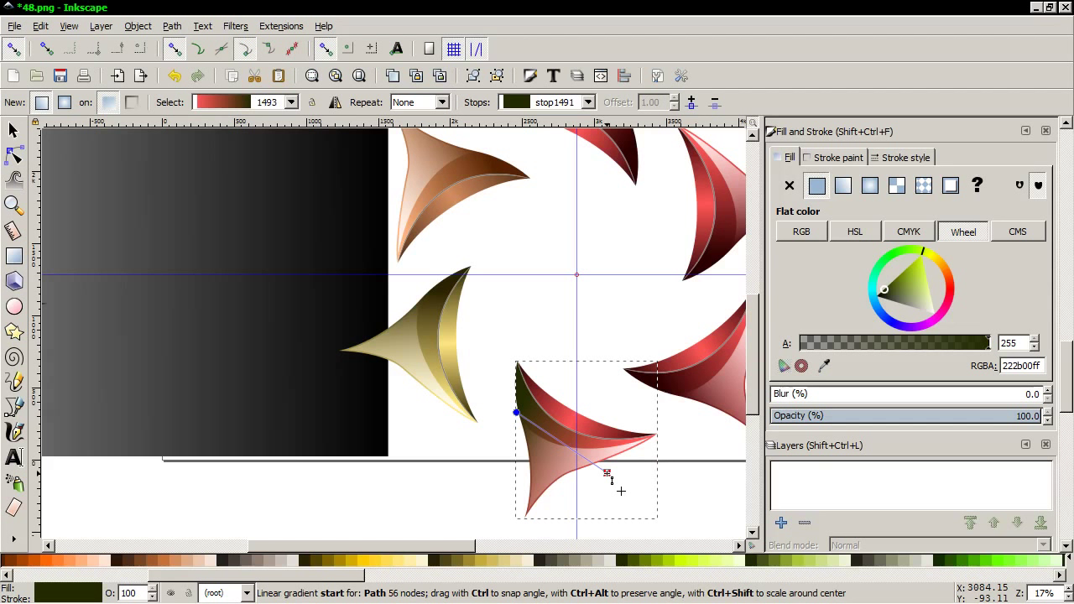
pyautogui.click(608, 474)
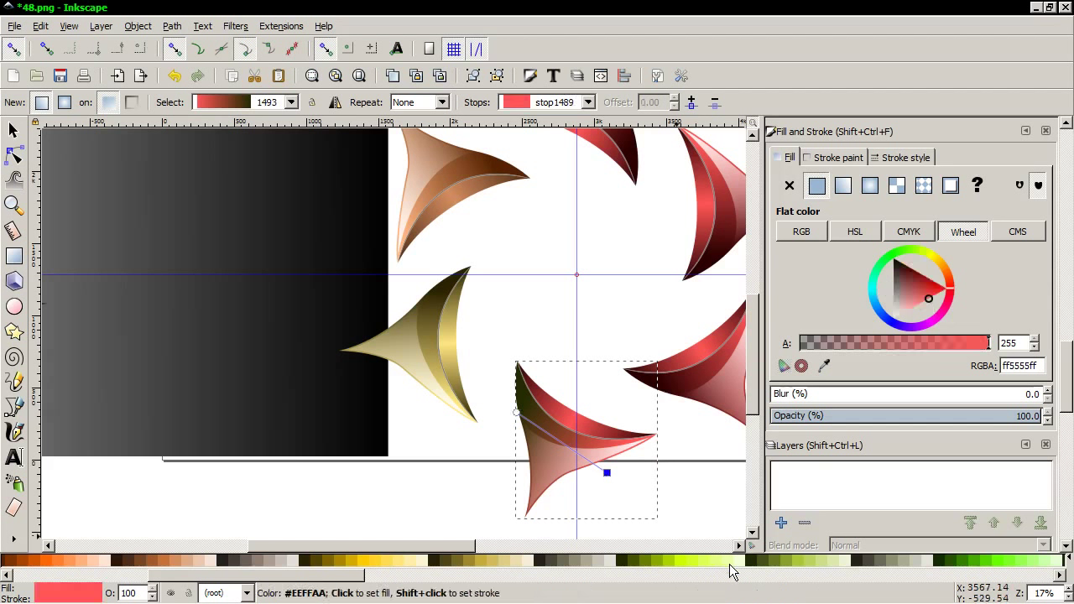
pyautogui.click(730, 564)
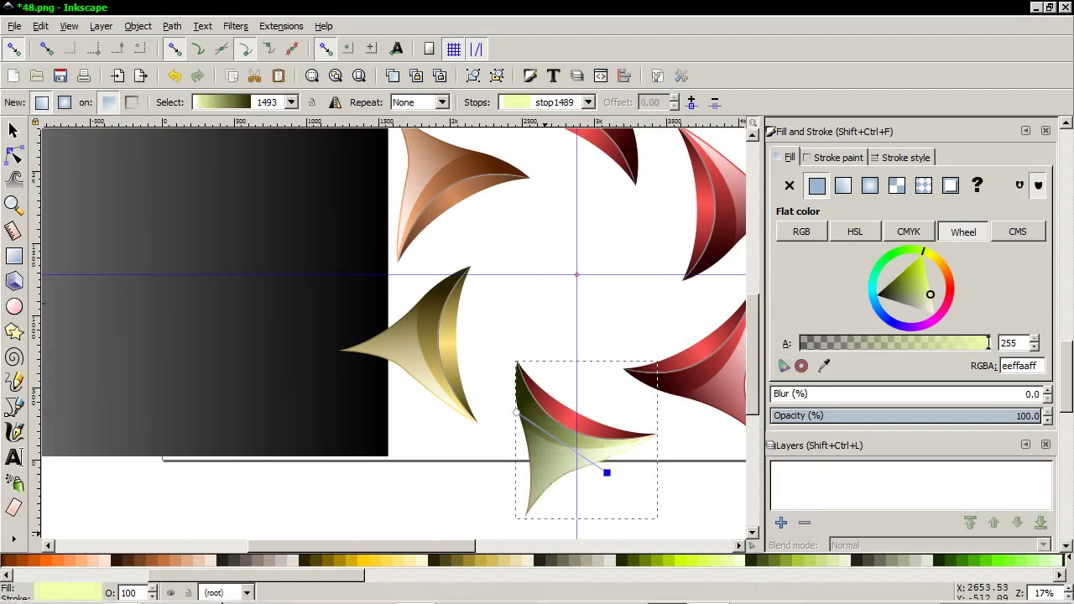
# Set another part's middle stop to eeffaa and both outer stops to 222b00
pyautogui.click(555, 411)
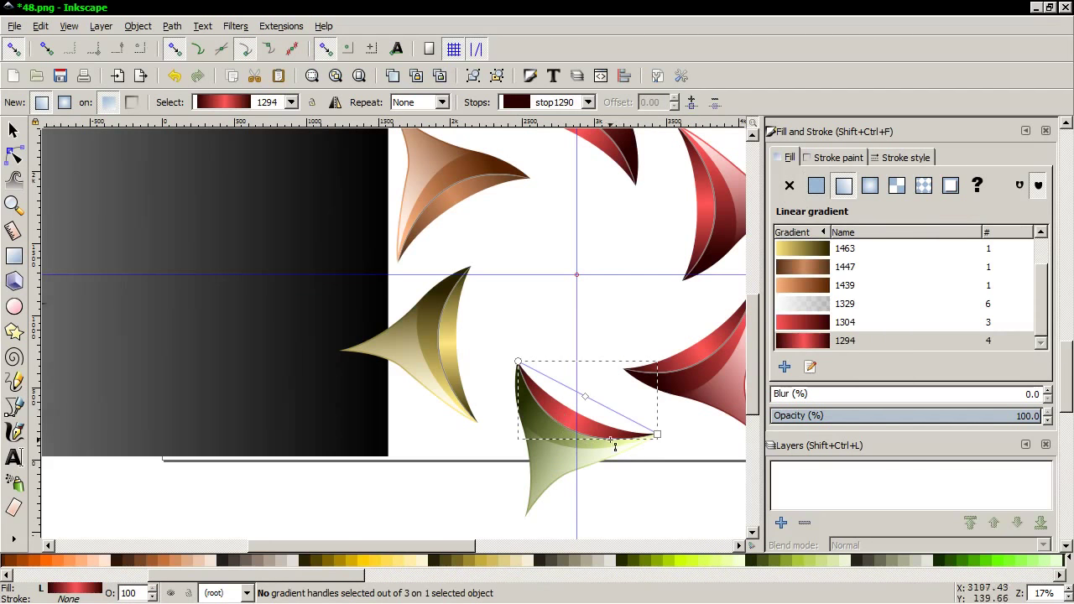
pyautogui.click(585, 396)
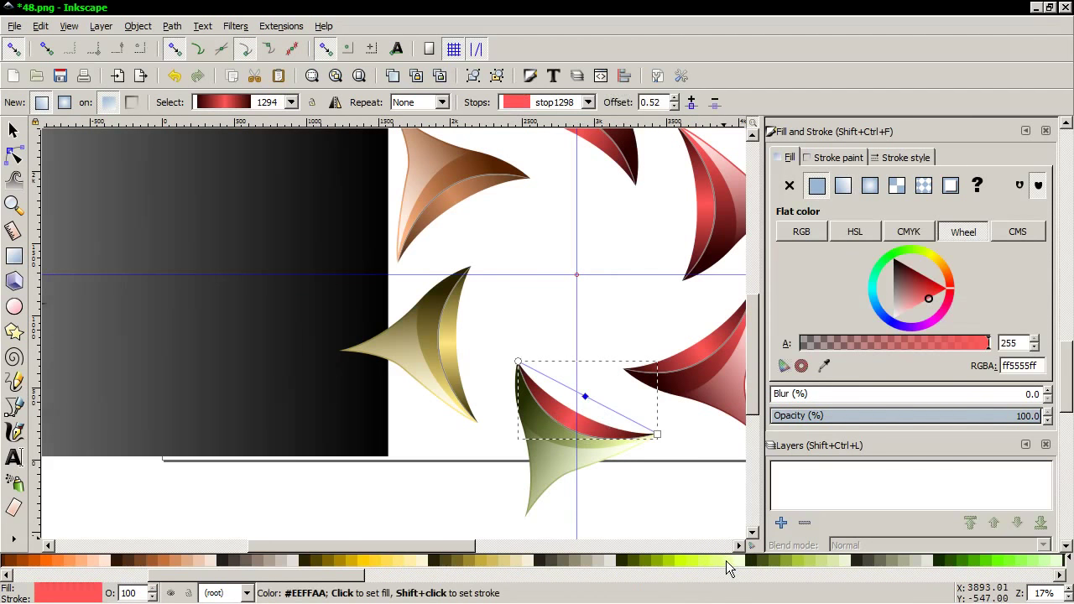
pyautogui.click(730, 564)
pyautogui.click(657, 435)
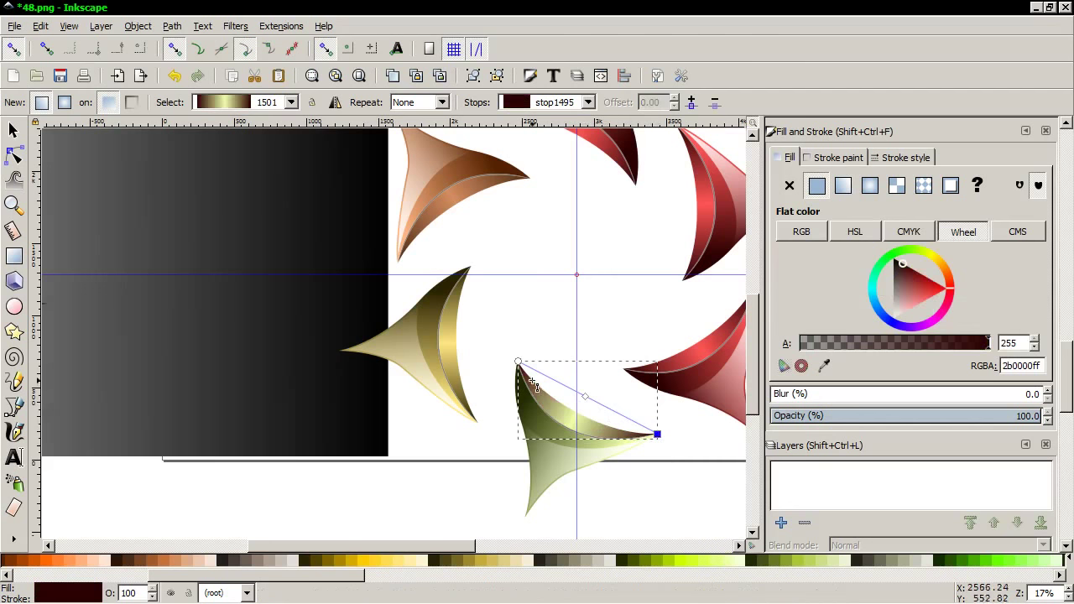
pyautogui.keyDown('shift'); pyautogui.click(517, 362); pyautogui.keyUp('shift')
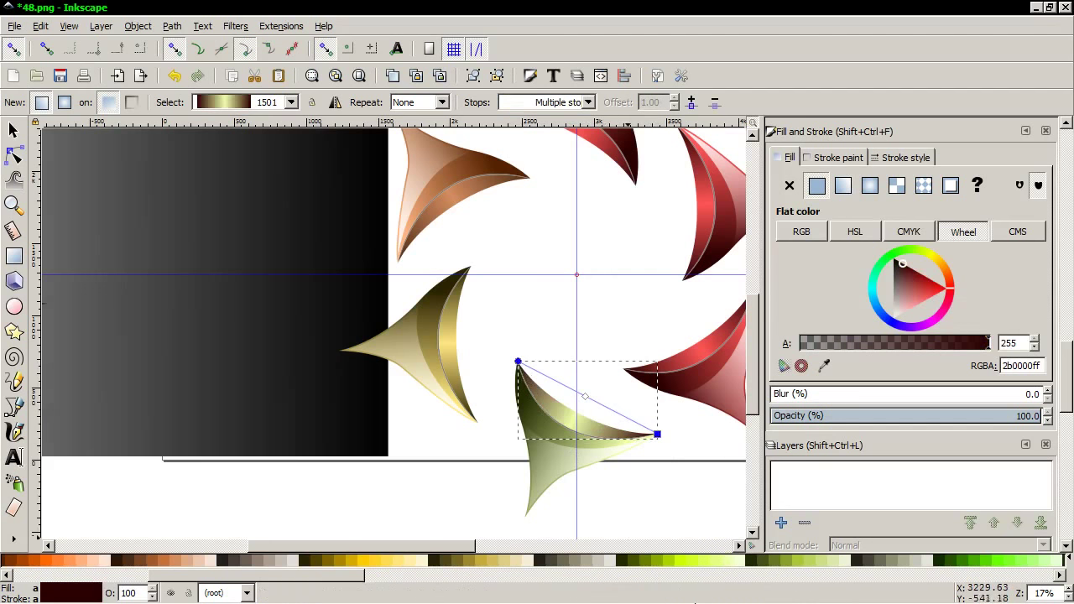
pyautogui.click(621, 562)
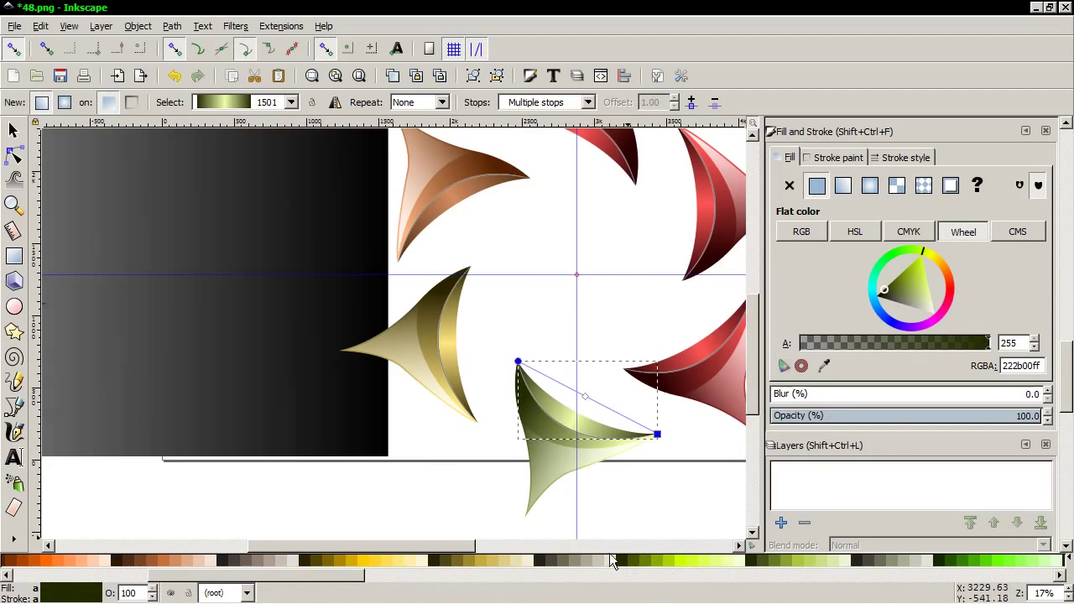
pyautogui.click(14, 130)
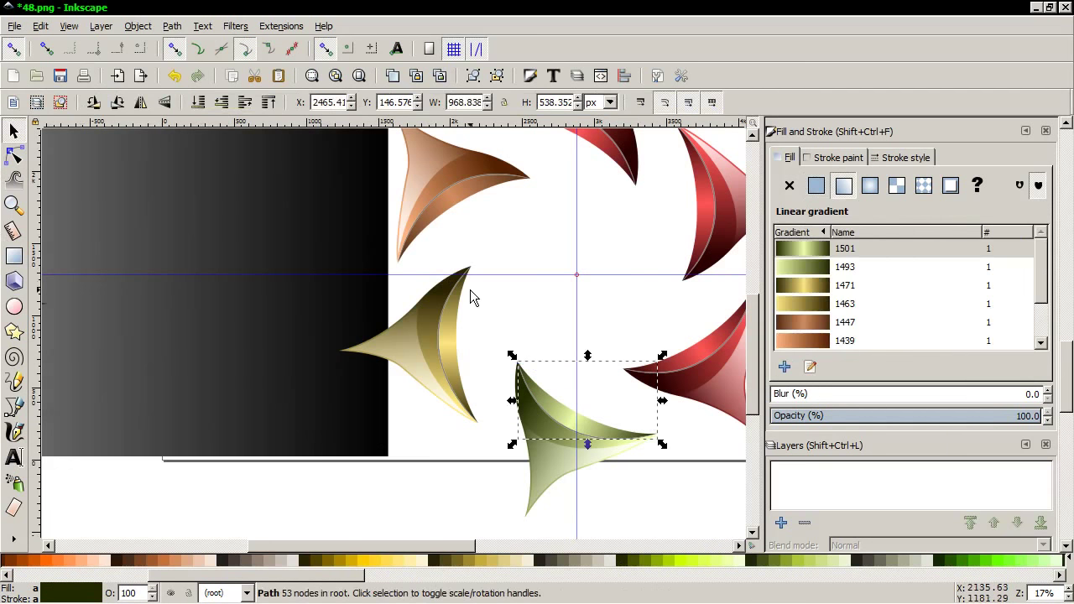
pyautogui.moveTo(472, 289); pyautogui.dragTo(29, 461)
# Group the four parts of the green petal
pyautogui.hotkey('ctrl', 'Left')
pyautogui.hotkey('ctrl', 'Left')
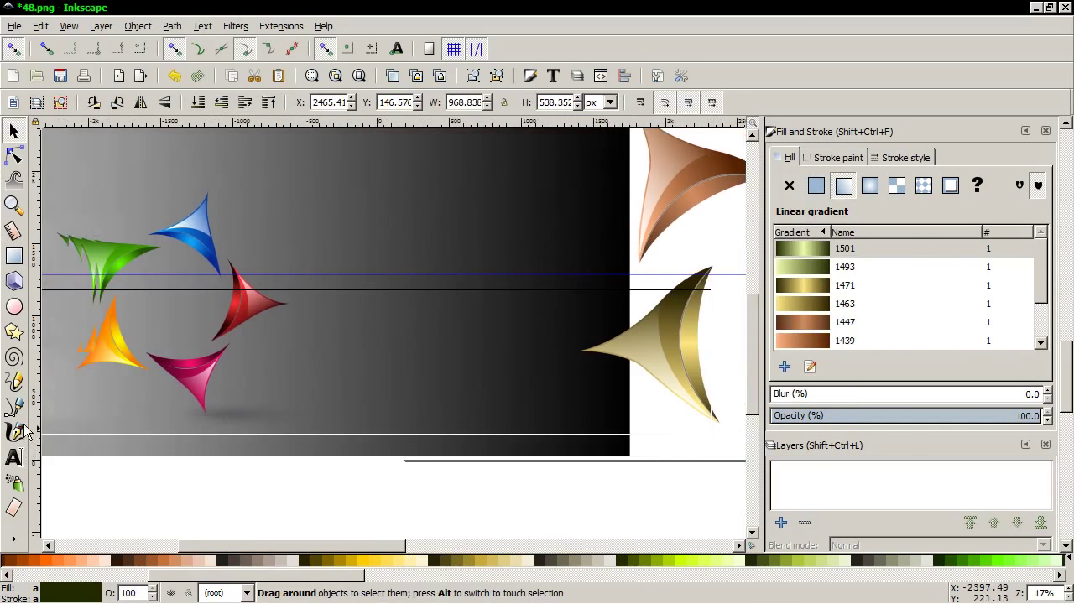
pyautogui.hotkey('ctrl', 'Left')
pyautogui.hotkey('ctrl', 'Left')
pyautogui.hotkey('ctrl', 'Left')
pyautogui.hotkey('ctrl', 'Left')
pyautogui.press('Escape')
pyautogui.scroll(-1, 155, 404)
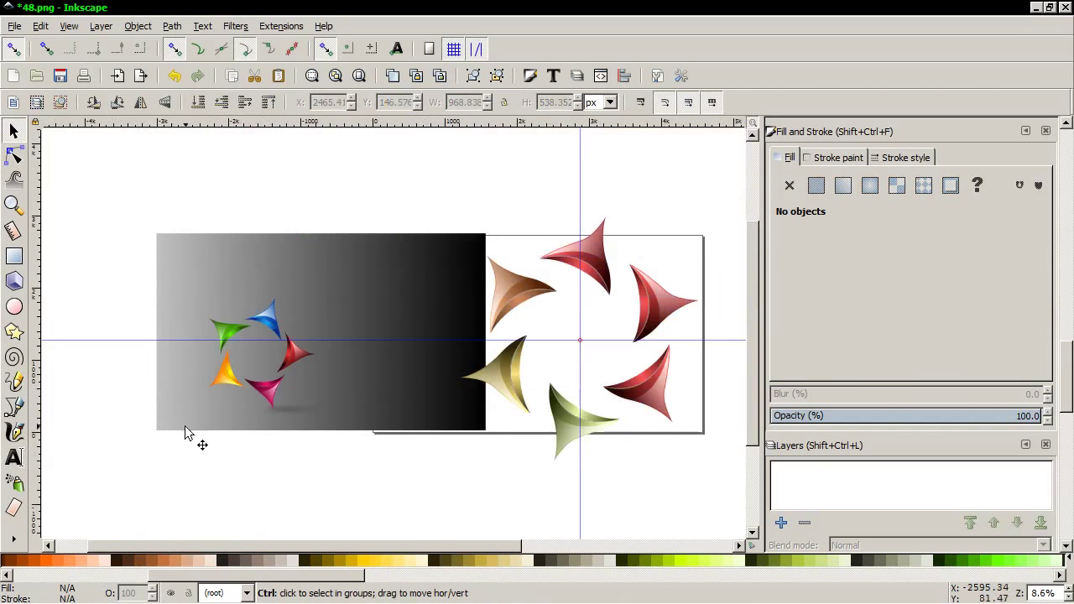
pyautogui.moveTo(646, 507); pyautogui.dragTo(505, 366)
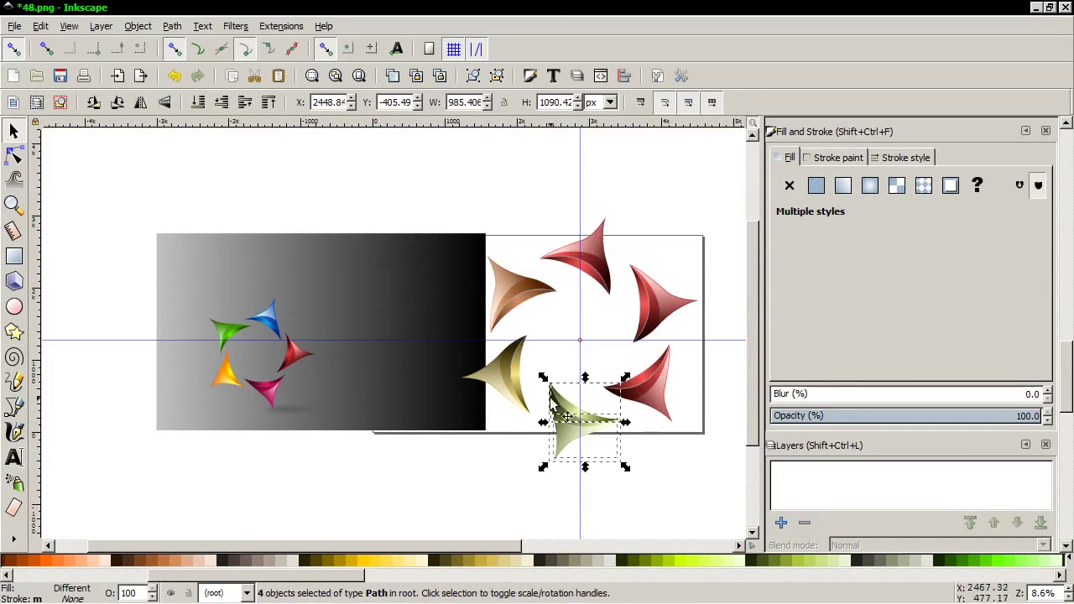
pyautogui.rightClick(569, 418)
pyautogui.click(593, 405)
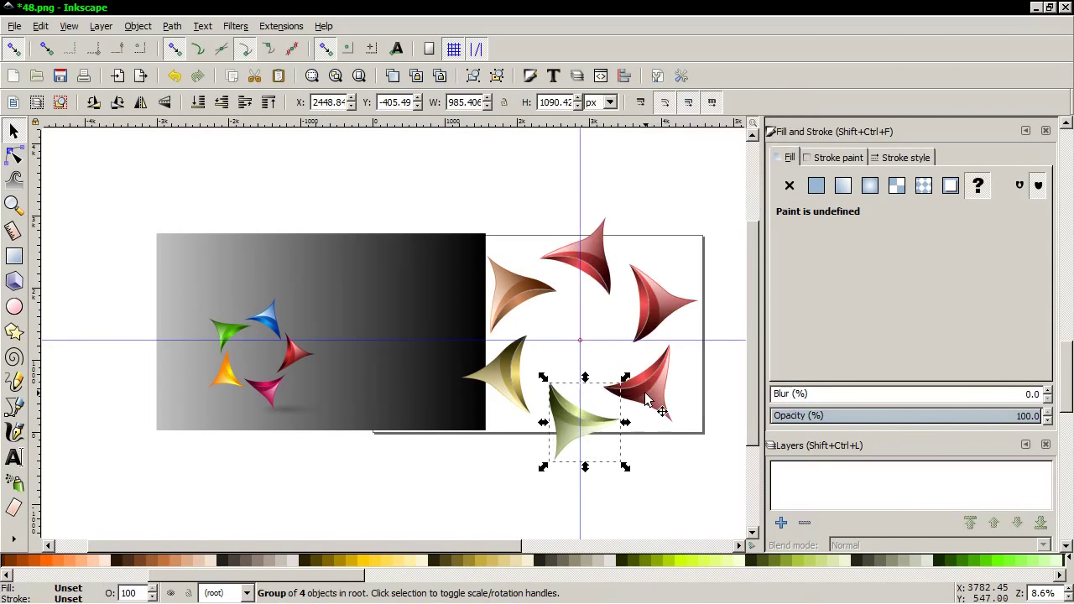
# Ungroup the right red petal and give one piece a 00222B-to-D5F6FF gradient
pyautogui.rightClick(646, 401)
pyautogui.click(671, 362)
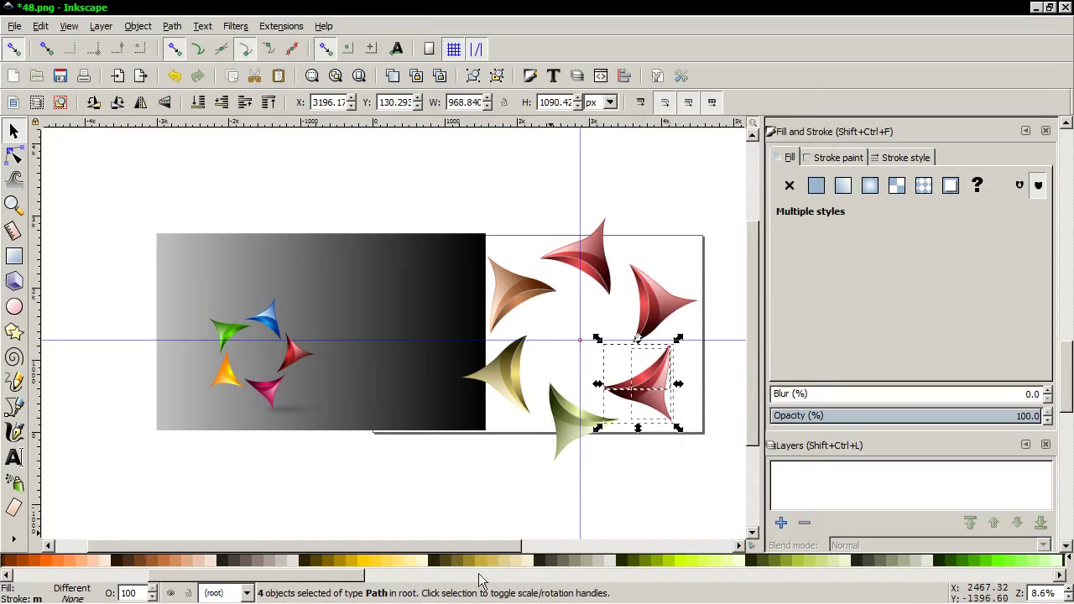
pyautogui.moveTo(355, 579); pyautogui.dragTo(694, 572)
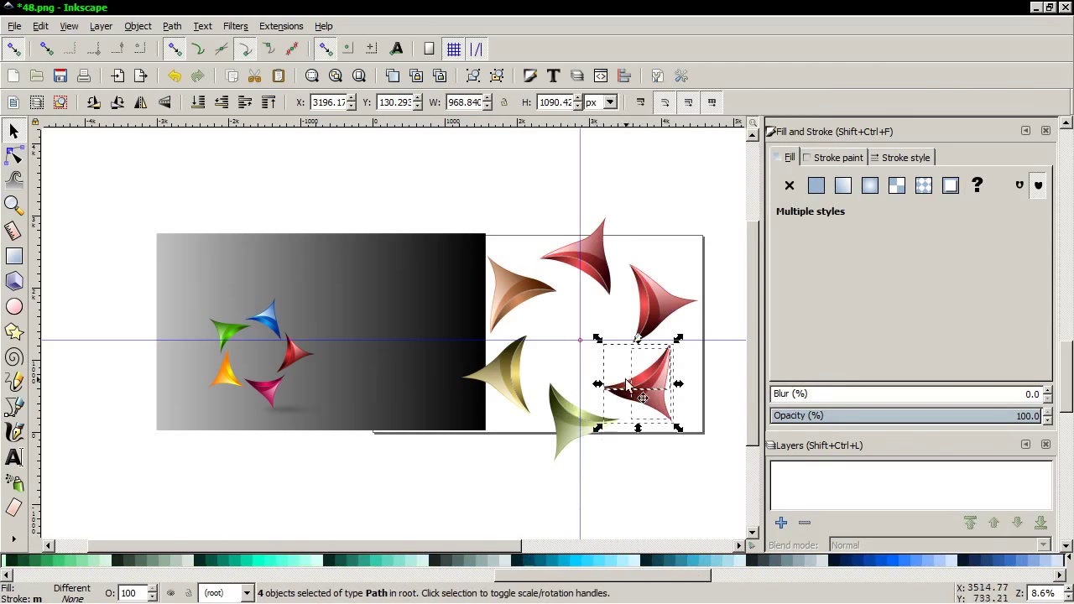
pyautogui.click(703, 402)
pyautogui.click(638, 402)
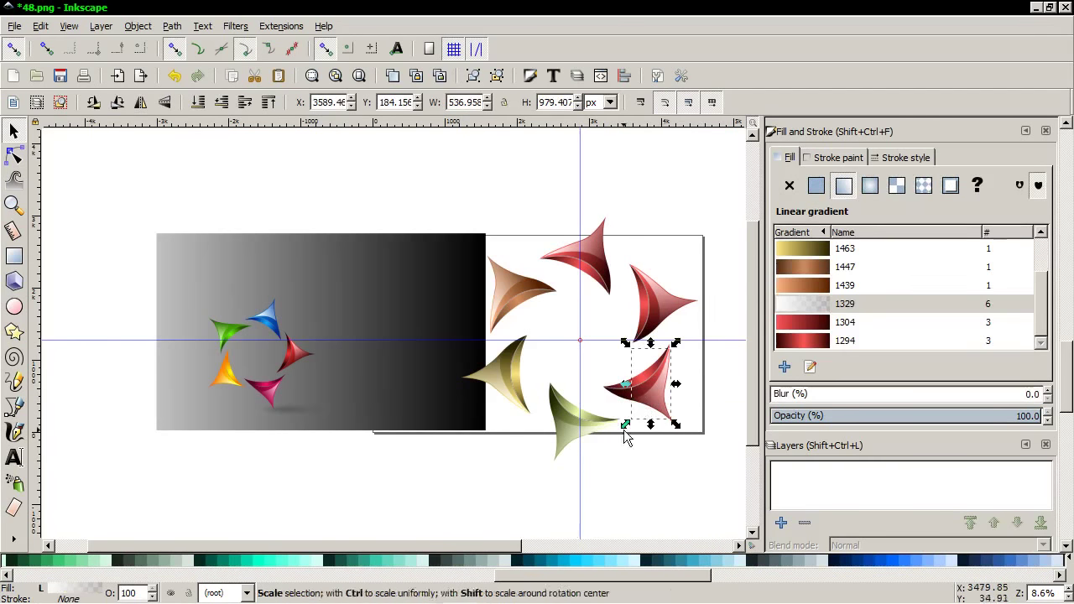
pyautogui.click(623, 405)
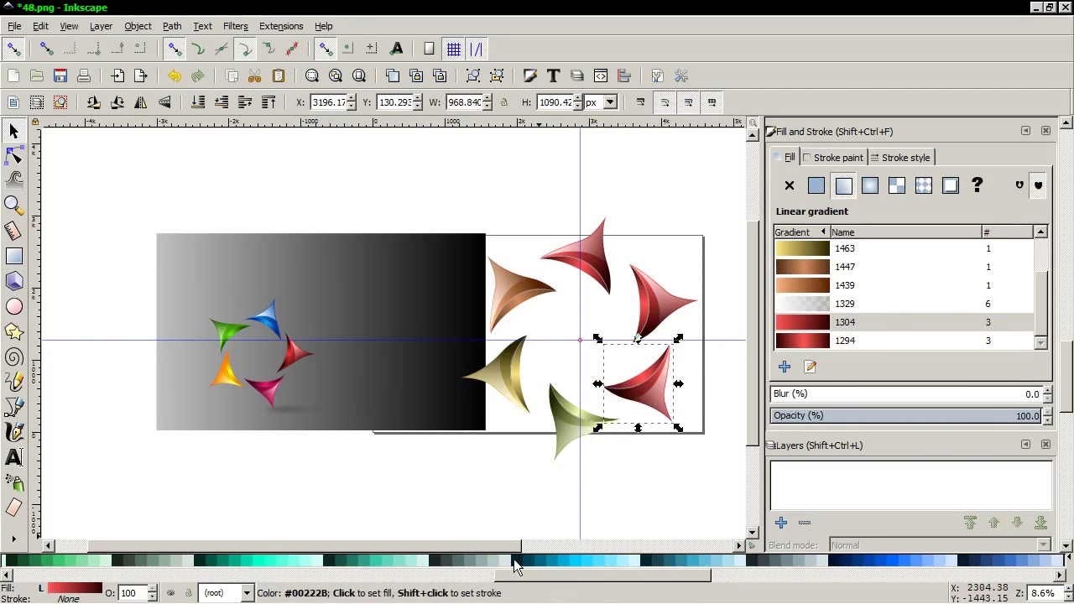
pyautogui.click(809, 366)
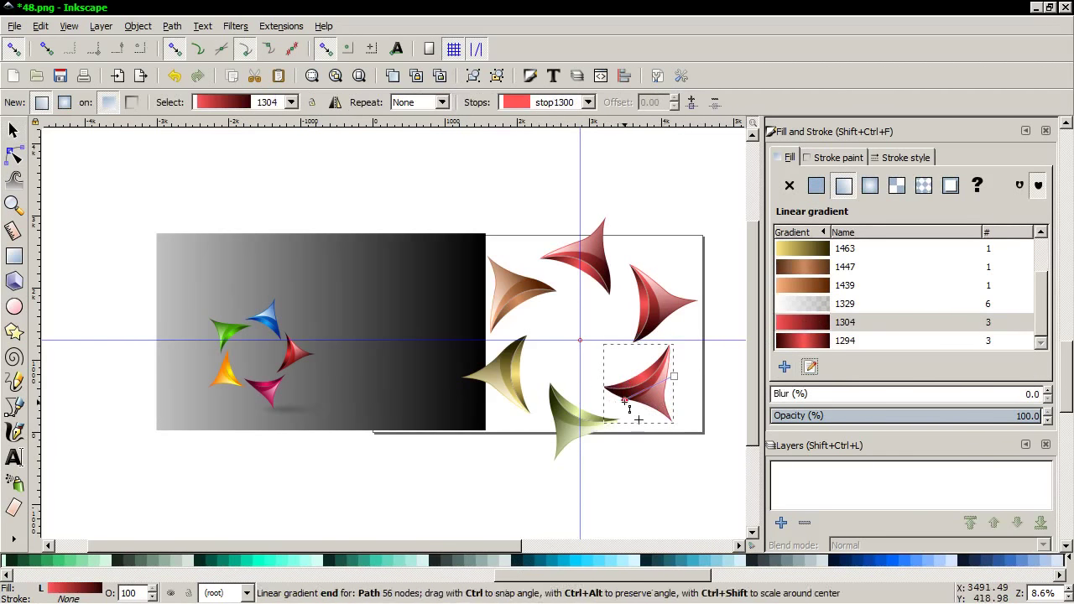
pyautogui.click(623, 401)
pyautogui.click(516, 563)
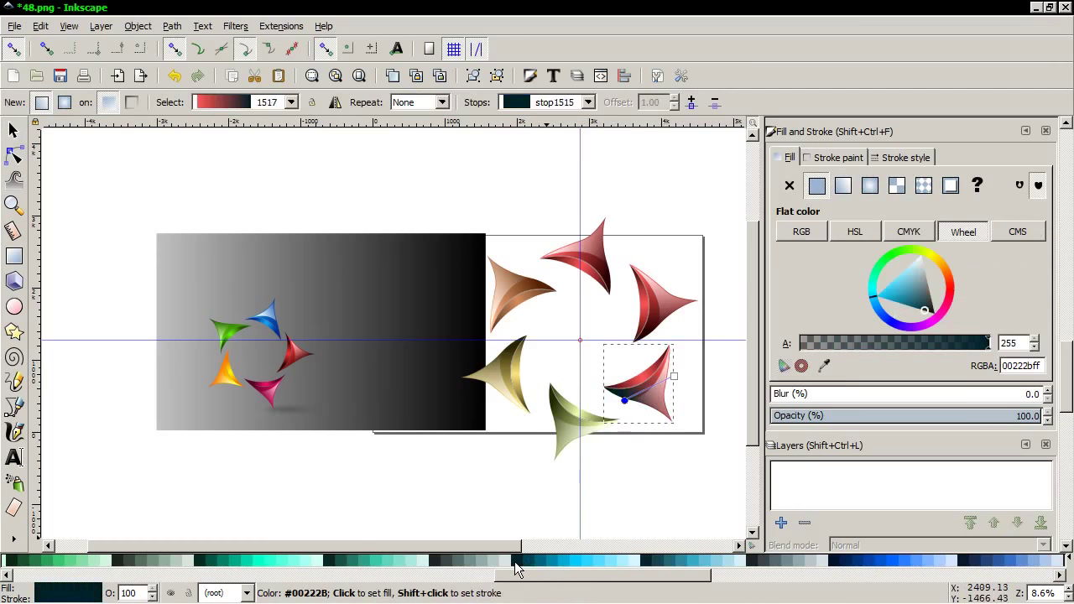
pyautogui.click(674, 376)
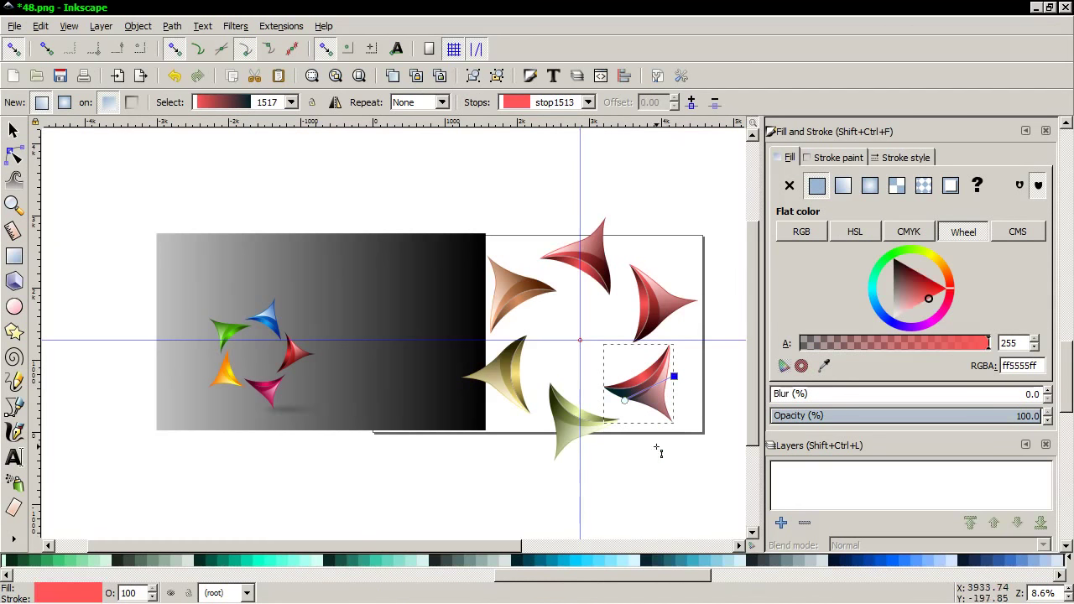
pyautogui.click(634, 566)
# Give the next piece a light blue D5F6FF middle stop and dark teal 00222B ends
pyautogui.click(640, 382)
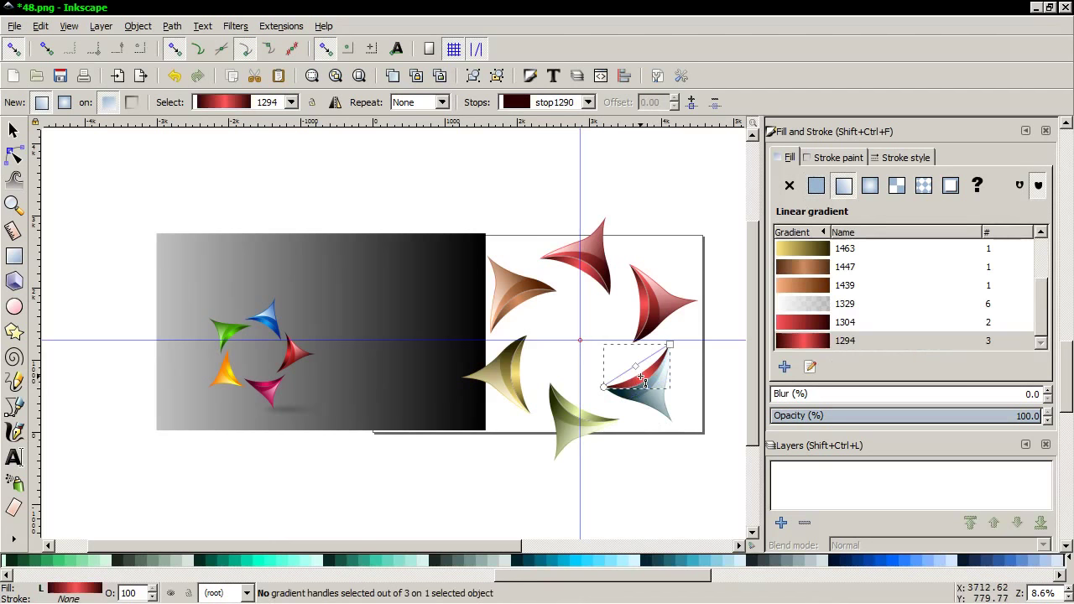
pyautogui.click(636, 367)
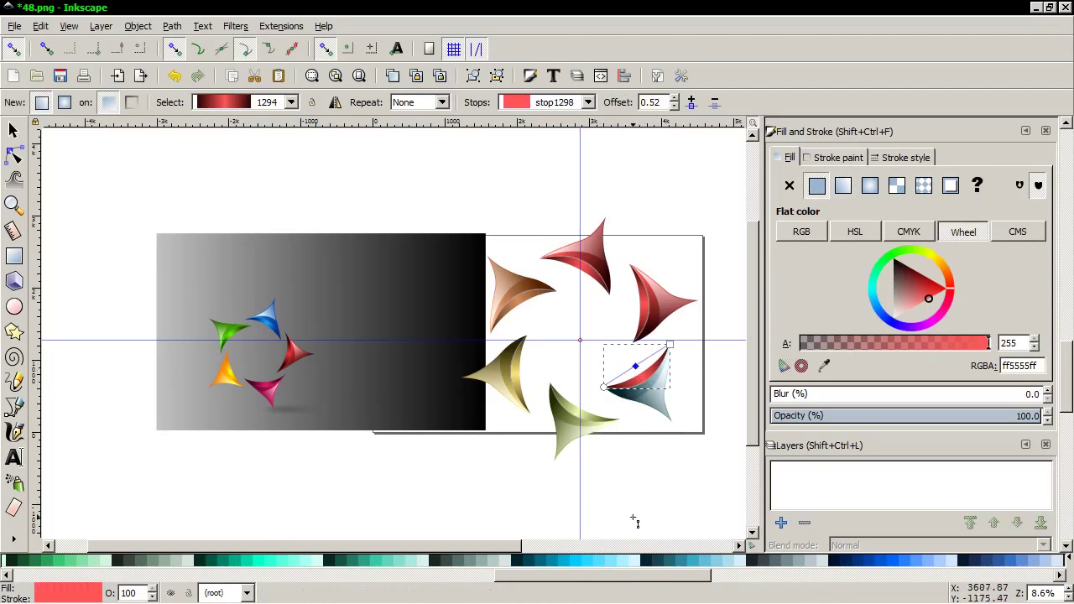
pyautogui.click(636, 561)
pyautogui.click(604, 387)
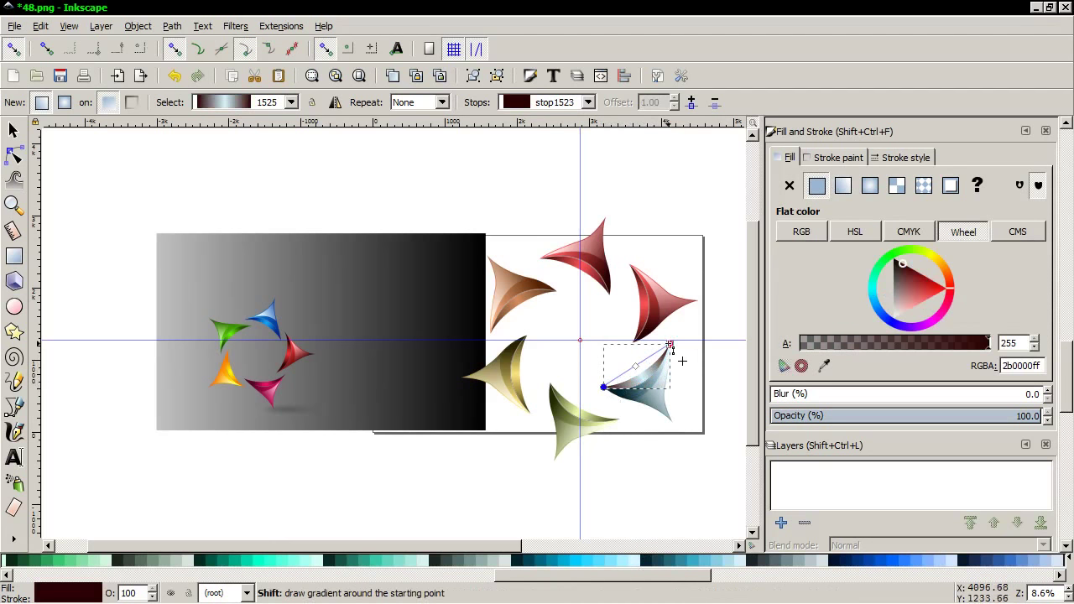
pyautogui.keyDown('shift'); pyautogui.click(671, 345); pyautogui.keyUp('shift')
pyautogui.click(519, 560)
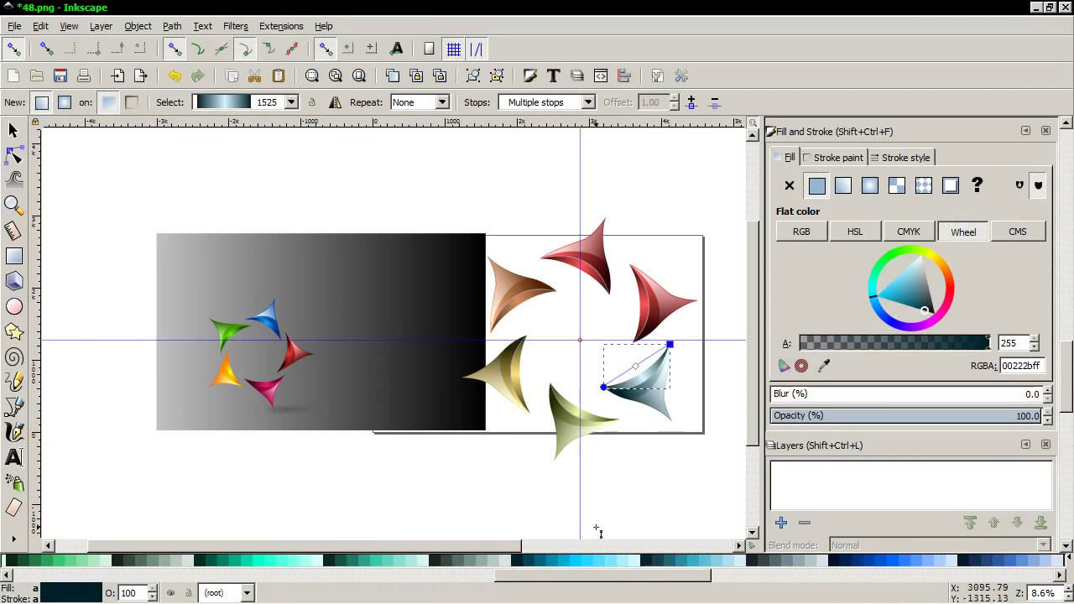
pyautogui.press('Escape')
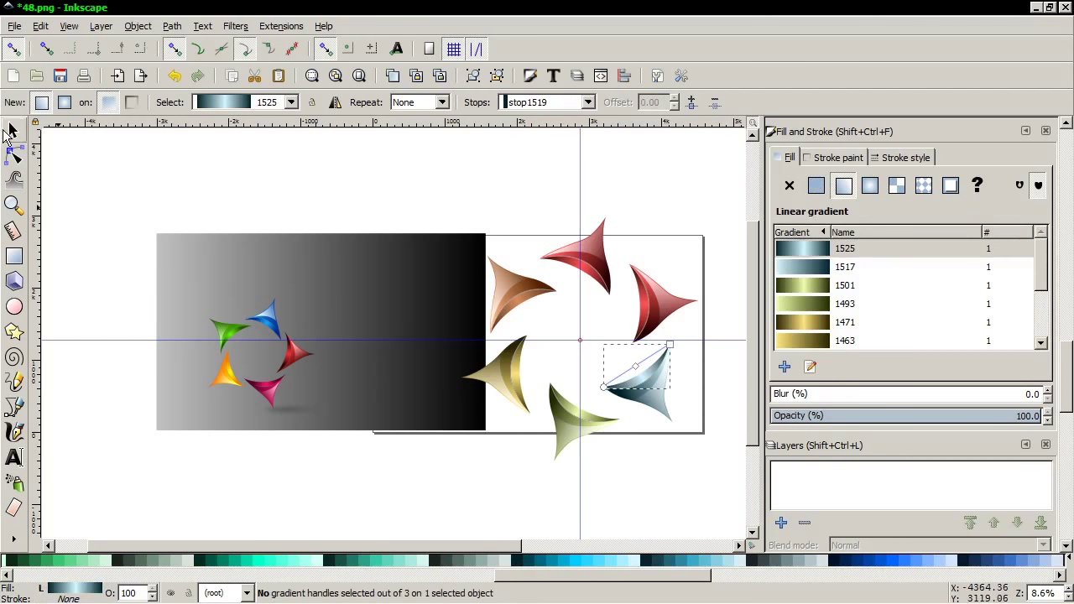
# Select all four pieces of the teal petal
pyautogui.click(13, 130)
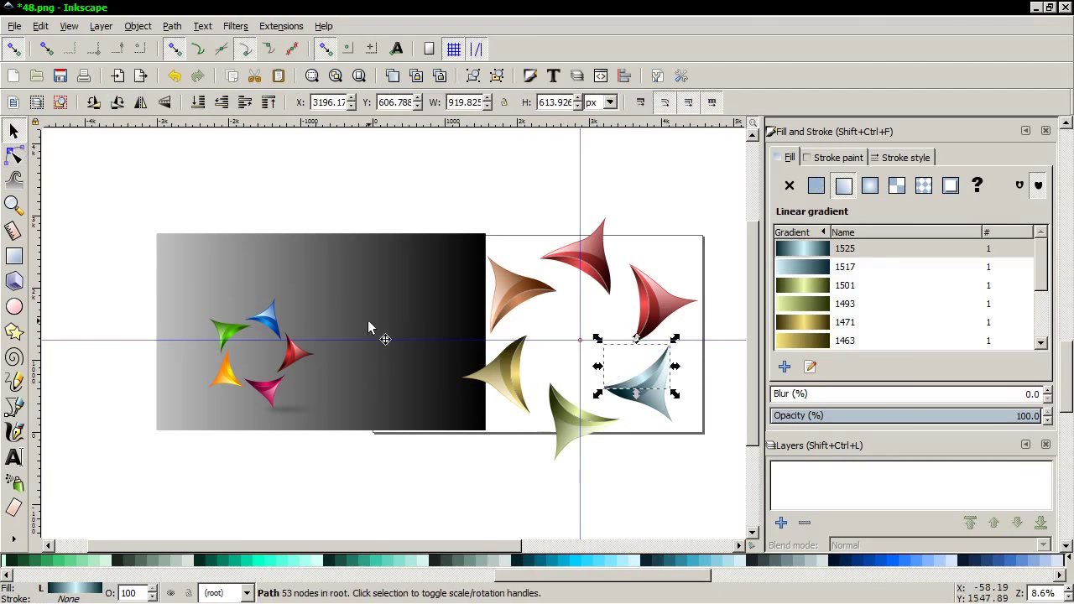
pyautogui.moveTo(701, 461); pyautogui.dragTo(560, 324)
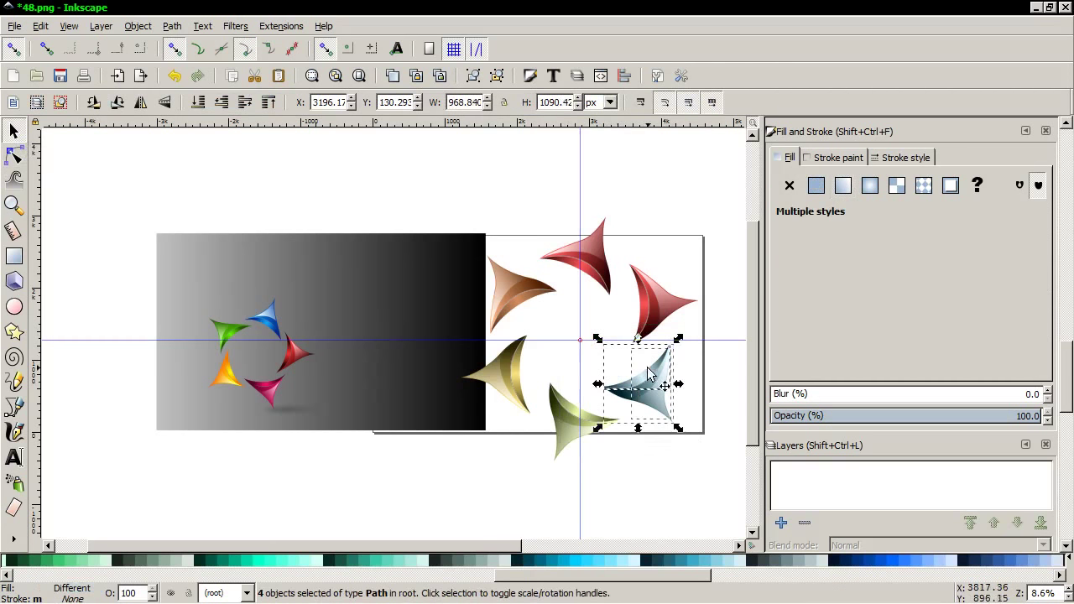
pyautogui.rightClick(650, 375)
# Group the four teal petal pieces and ungroup the right-hand red petal
pyautogui.click(682, 367)
pyautogui.click(657, 323)
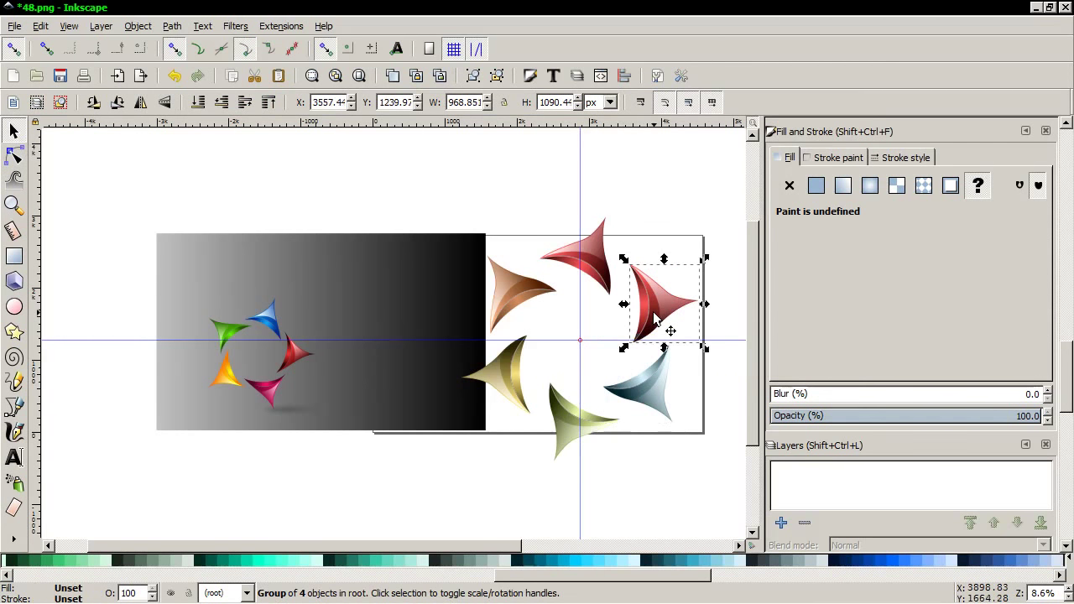
pyautogui.rightClick(657, 319)
pyautogui.click(678, 319)
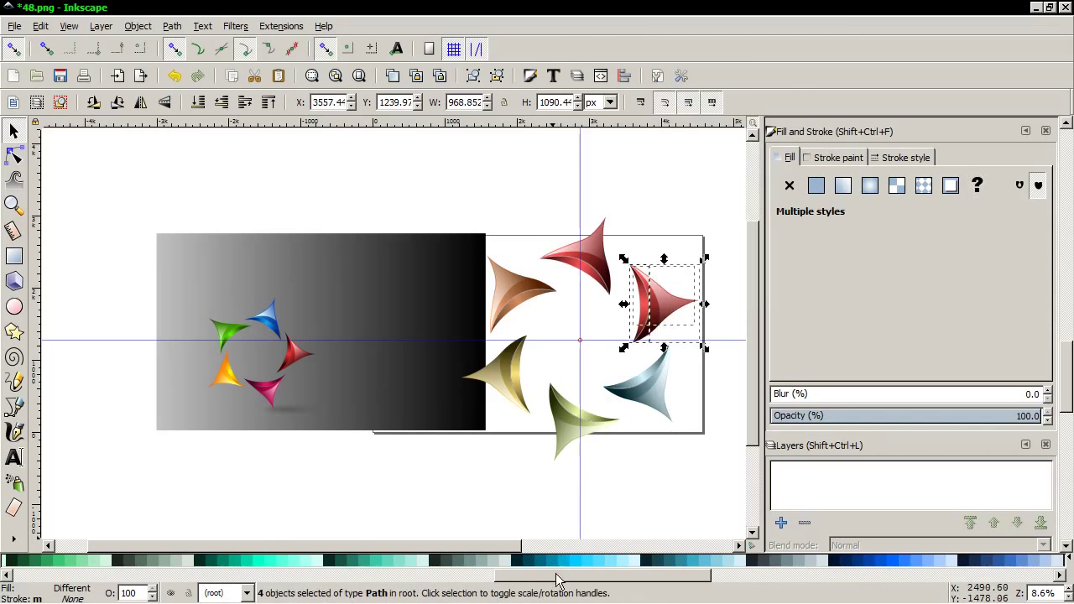
pyautogui.moveTo(563, 575); pyautogui.dragTo(875, 571)
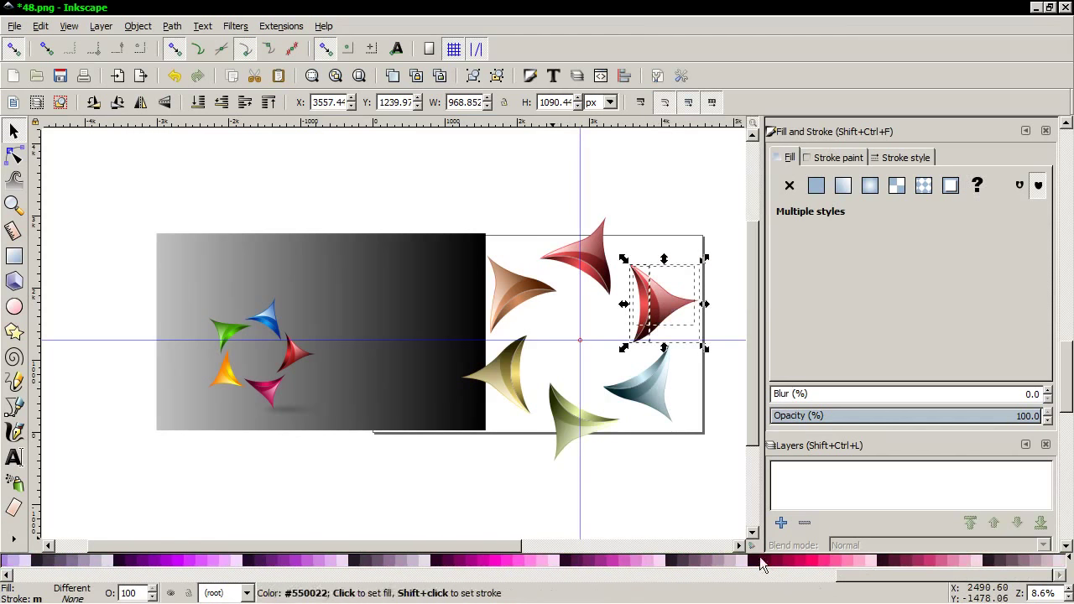
pyautogui.press('Escape')
# Give one piece a gradient from deep wine 2B0011 to pink FF5599
pyautogui.click(658, 319)
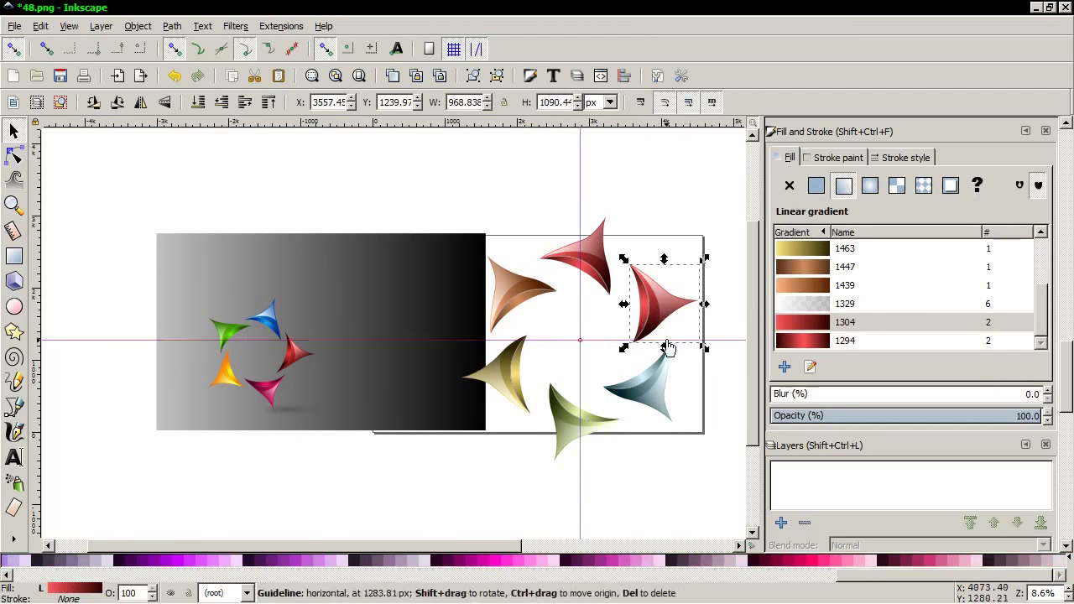
pyautogui.click(810, 369)
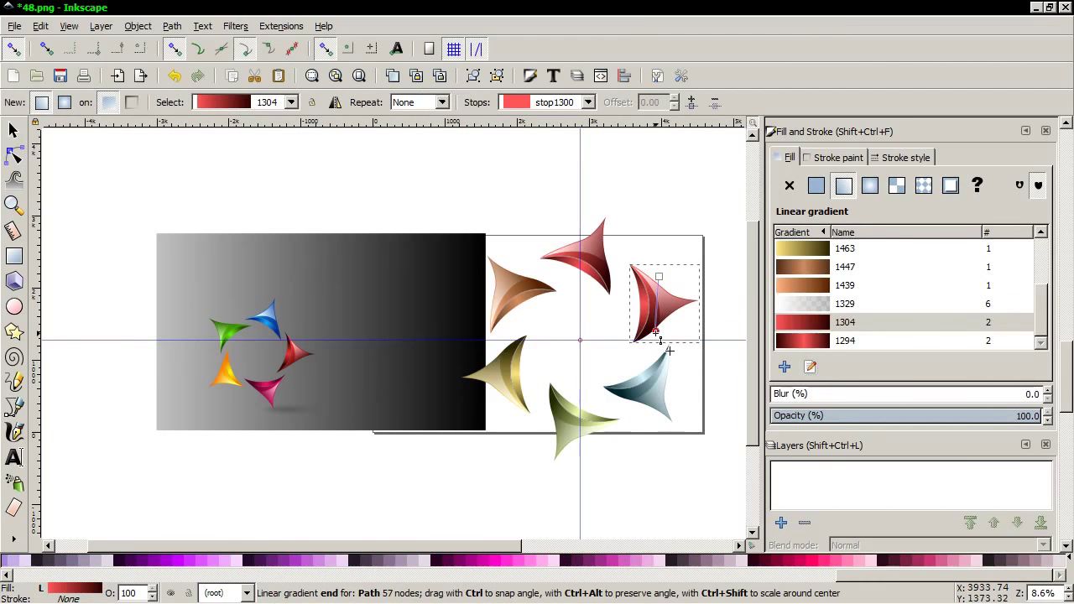
pyautogui.click(656, 330)
pyautogui.click(754, 566)
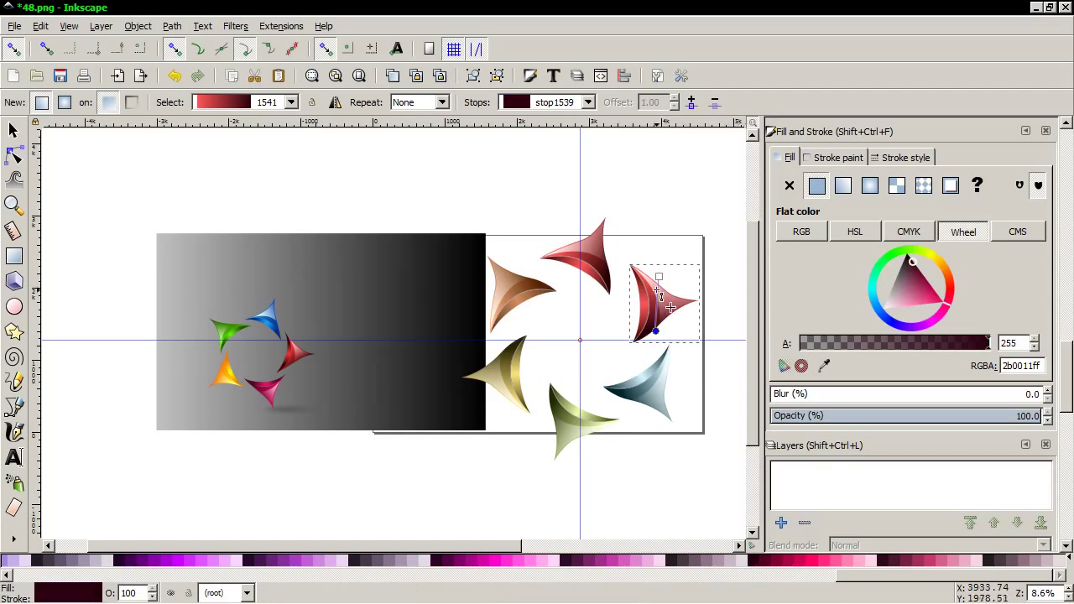
pyautogui.click(659, 276)
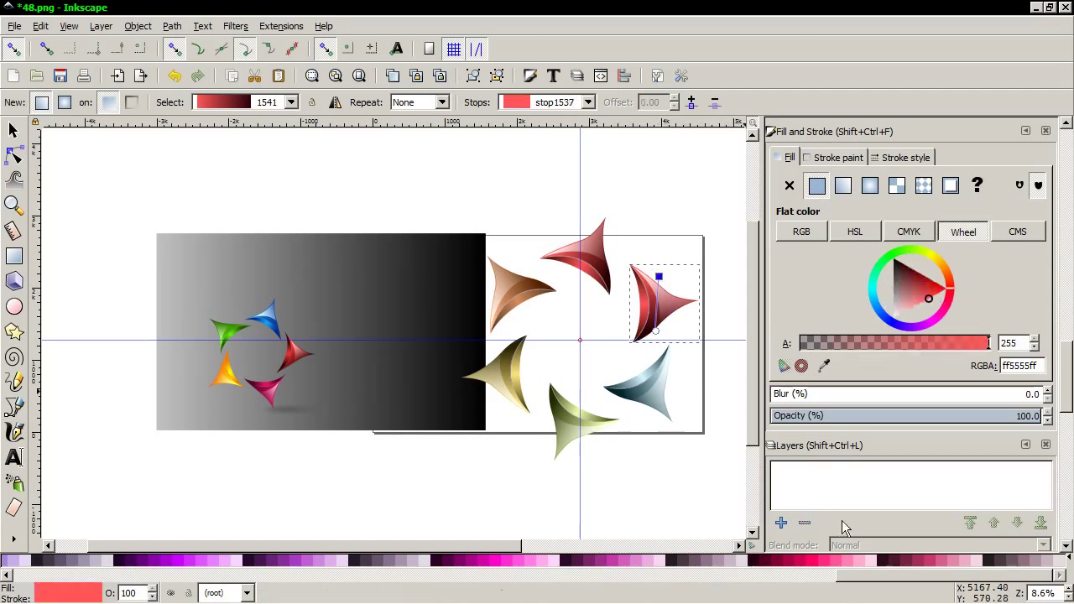
pyautogui.click(826, 565)
pyautogui.click(833, 562)
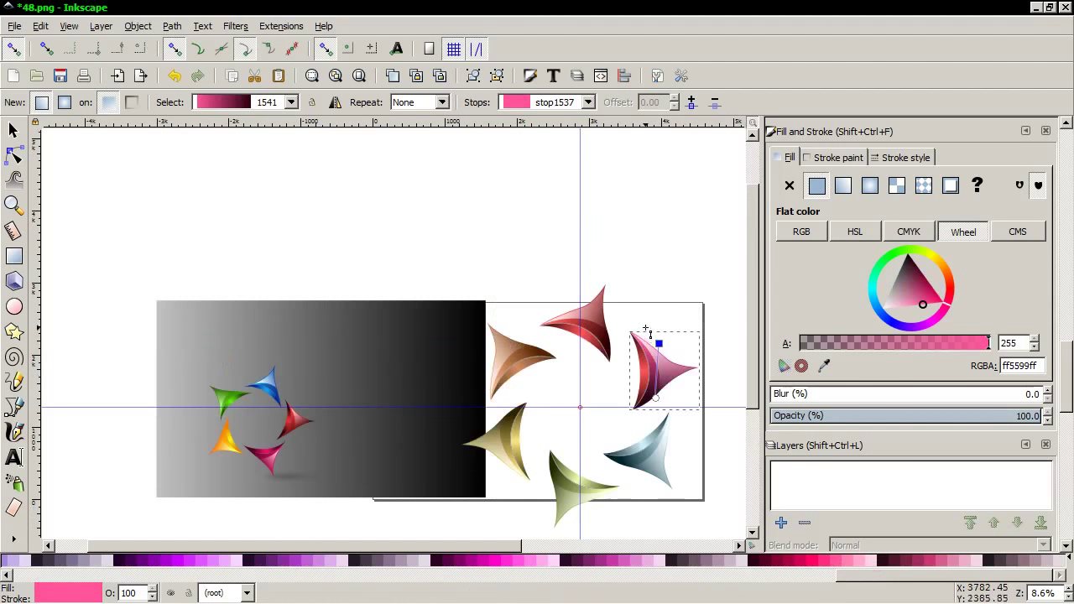
# Set the inner piece's middle stop to FF5599 and both end stops to 2B0011
pyautogui.keyDown('ctrl'); pyautogui.scroll(1, 646, 352); pyautogui.keyUp('ctrl')
pyautogui.click(639, 362)
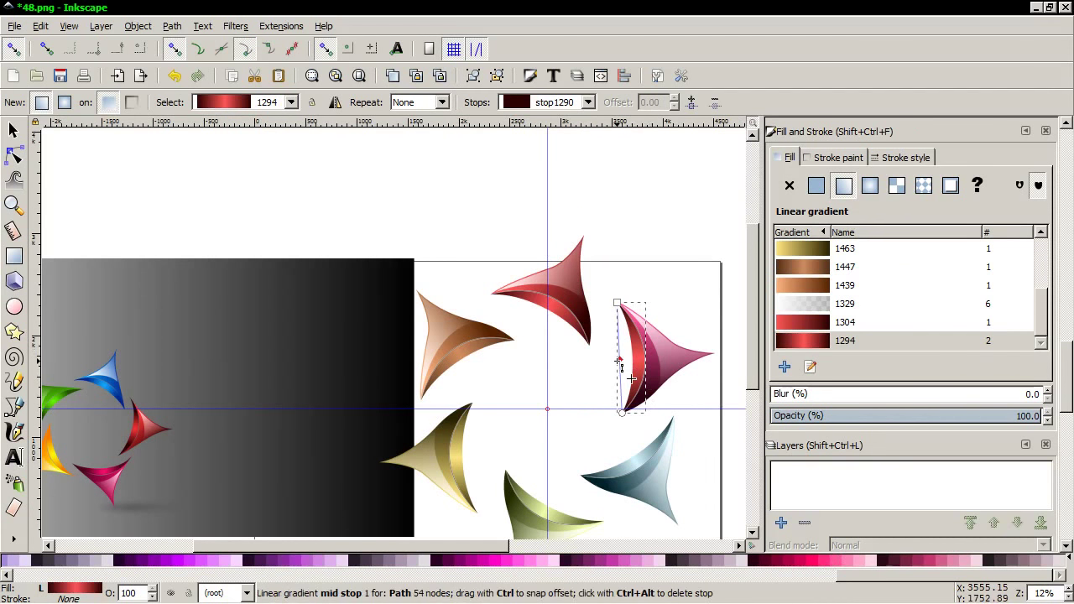
pyautogui.click(619, 359)
pyautogui.click(837, 564)
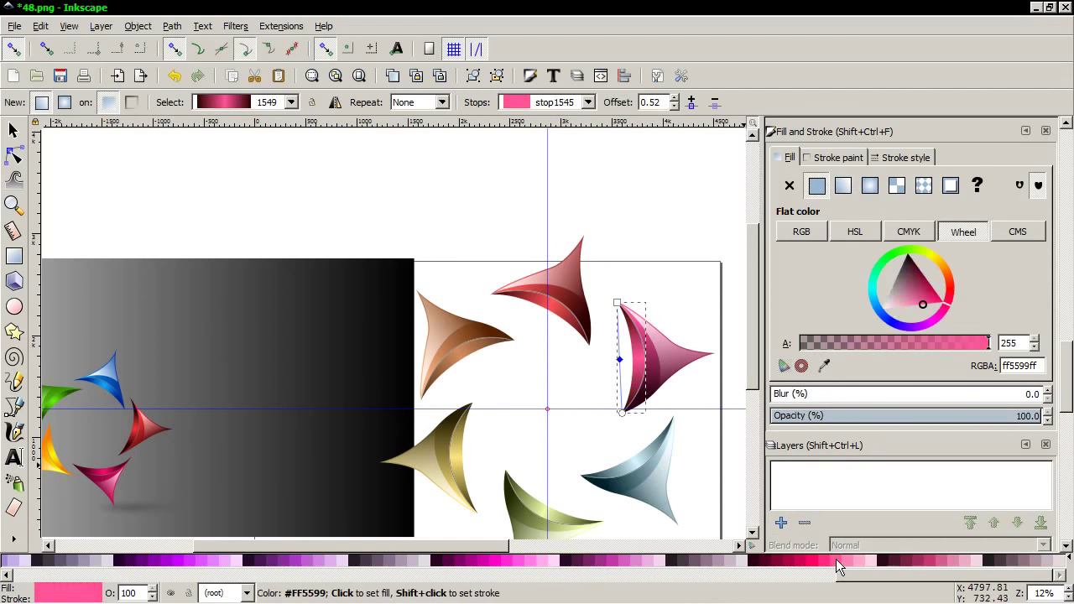
pyautogui.keyDown('shift'); pyautogui.click(623, 413); pyautogui.keyUp('shift')
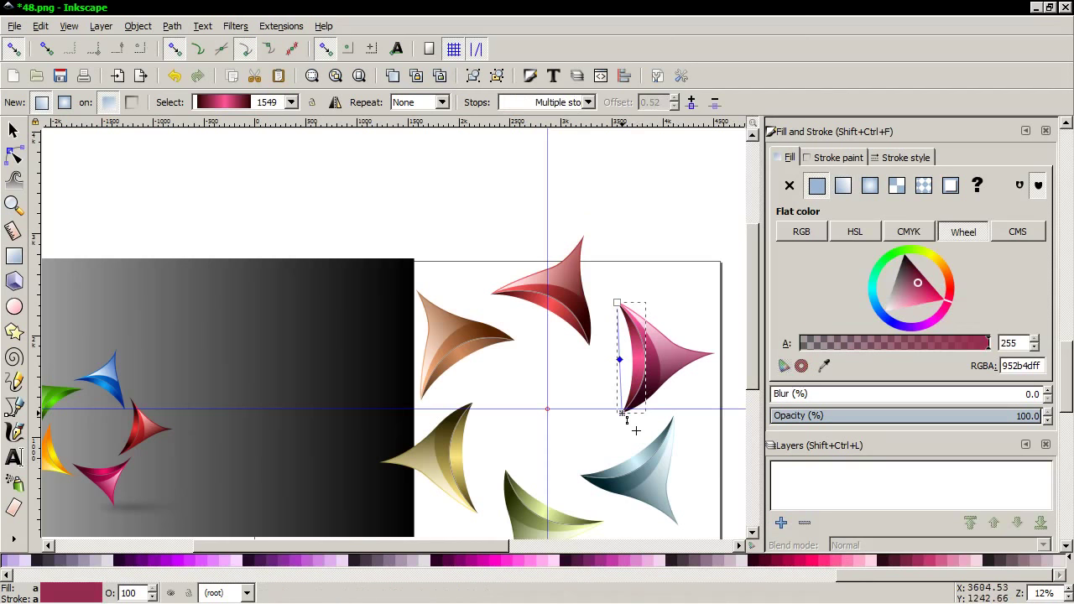
pyautogui.keyDown('shift'); pyautogui.click(618, 303); pyautogui.keyUp('shift')
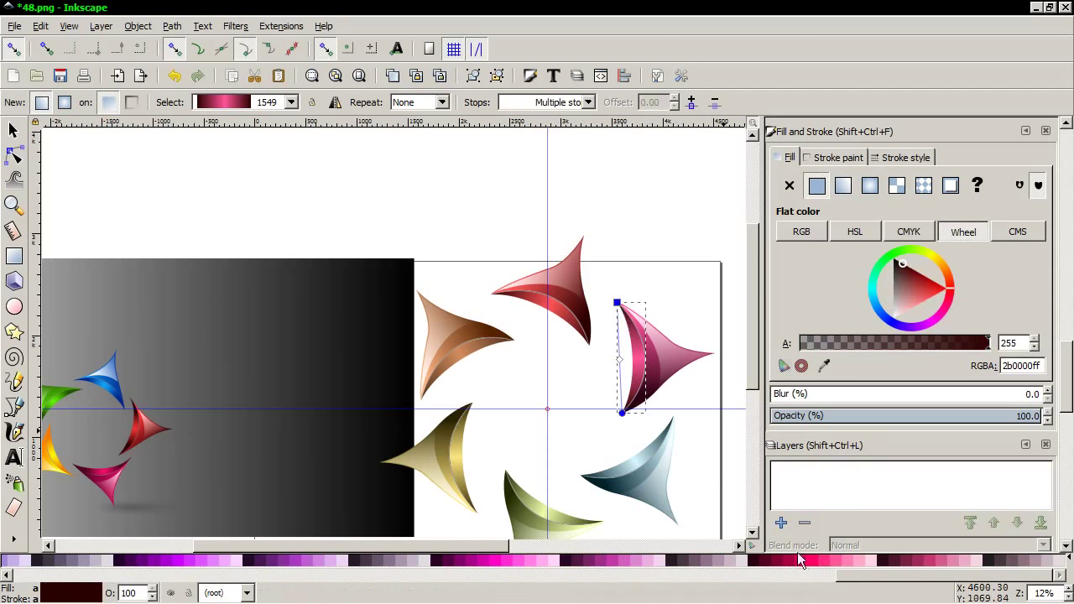
pyautogui.click(753, 562)
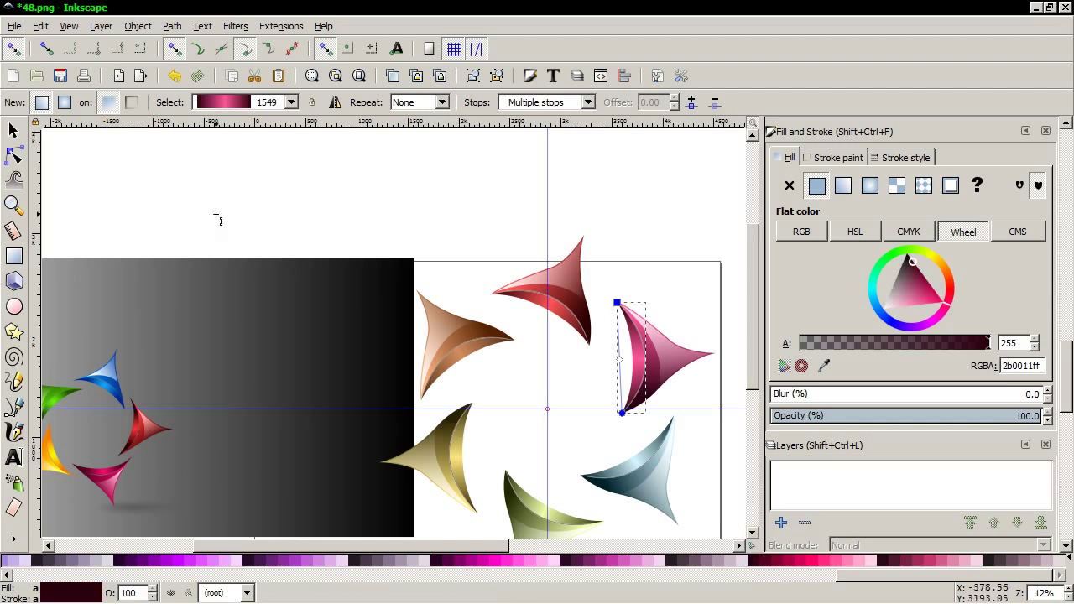
pyautogui.click(14, 130)
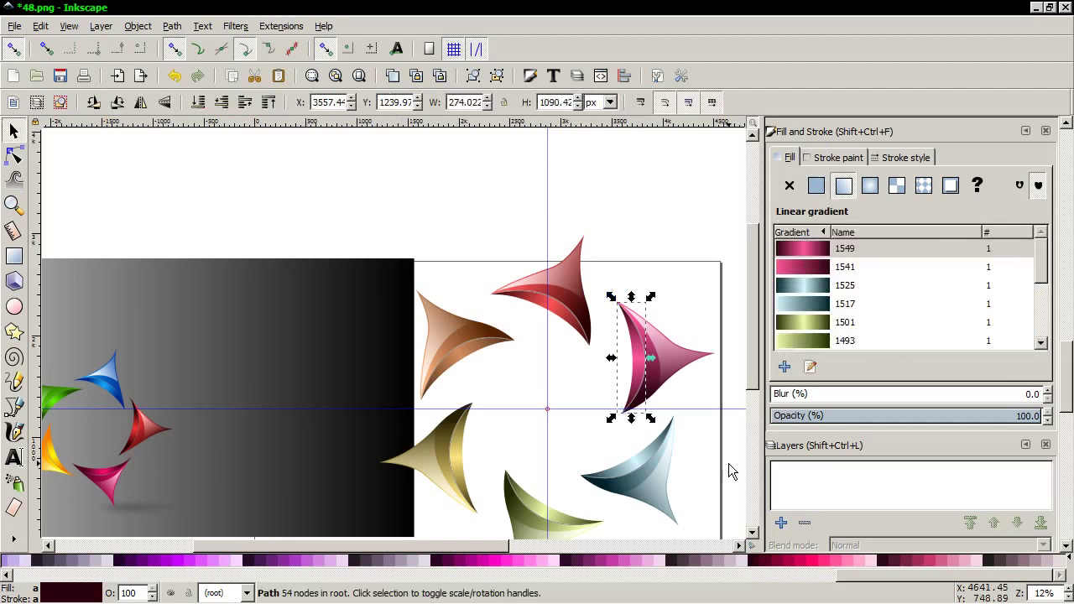
# Group the pink petal's four pieces and lower the group to the bottom
pyautogui.moveTo(728, 464); pyautogui.dragTo(587, 263)
pyautogui.rightClick(661, 347)
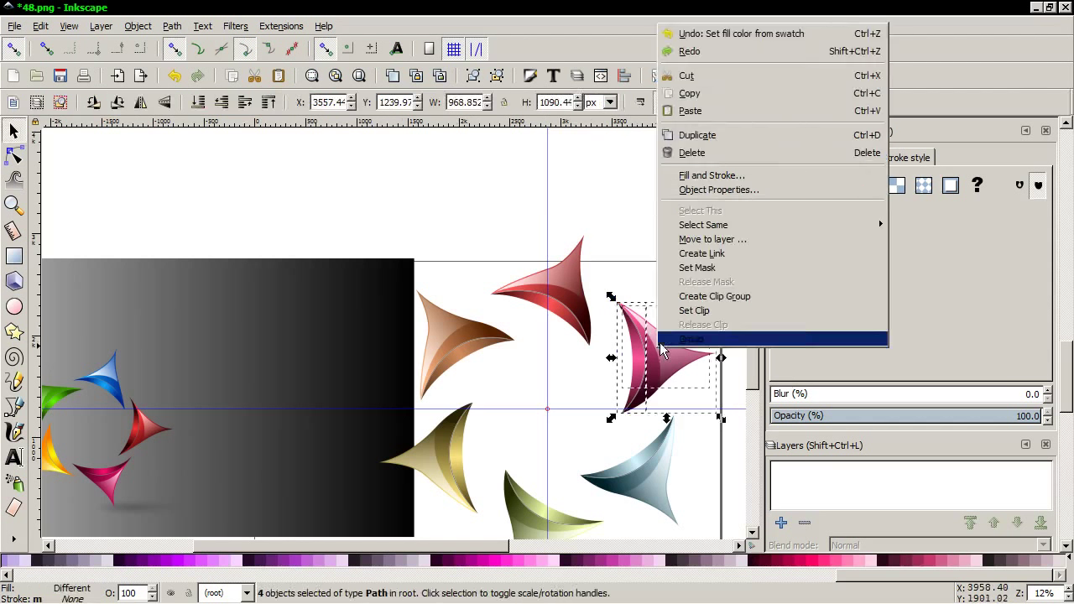
pyautogui.click(666, 339)
pyautogui.keyDown('ctrl'); pyautogui.scroll(-2, 659, 356); pyautogui.keyUp('ctrl')
pyautogui.keyDown('ctrl'); pyautogui.scroll(-1, 655, 369); pyautogui.keyUp('ctrl')
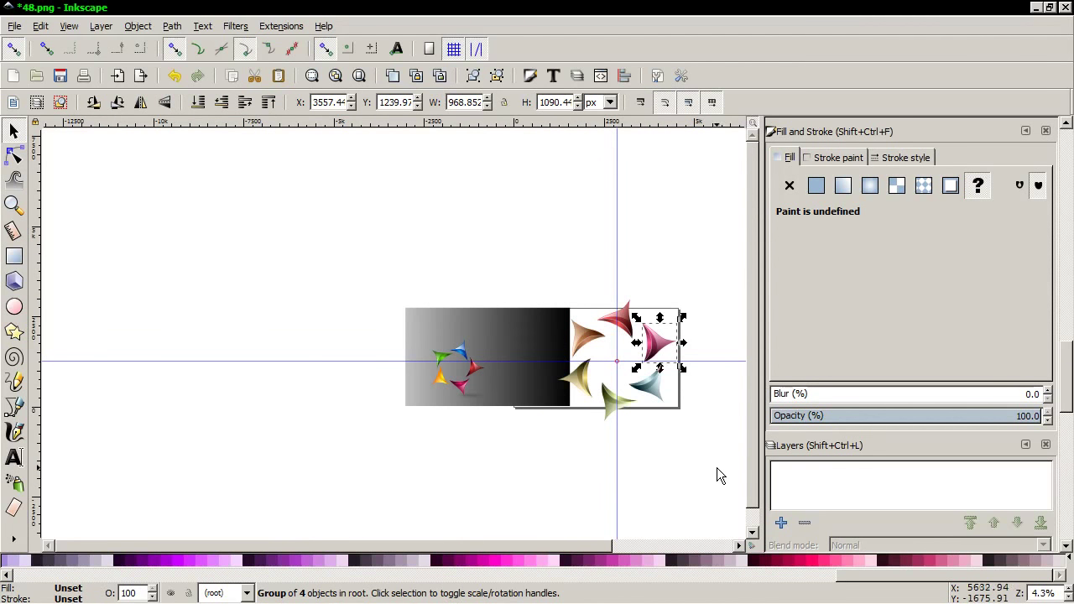
pyautogui.moveTo(638, 341); pyautogui.dragTo(597, 331)
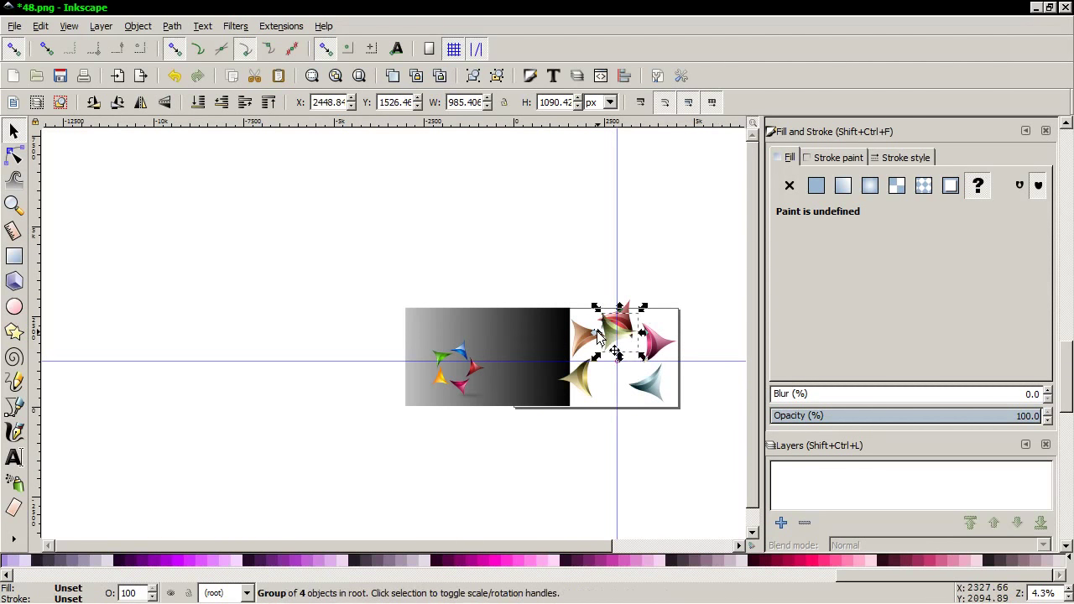
pyautogui.rightClick(596, 331)
pyautogui.click(696, 29)
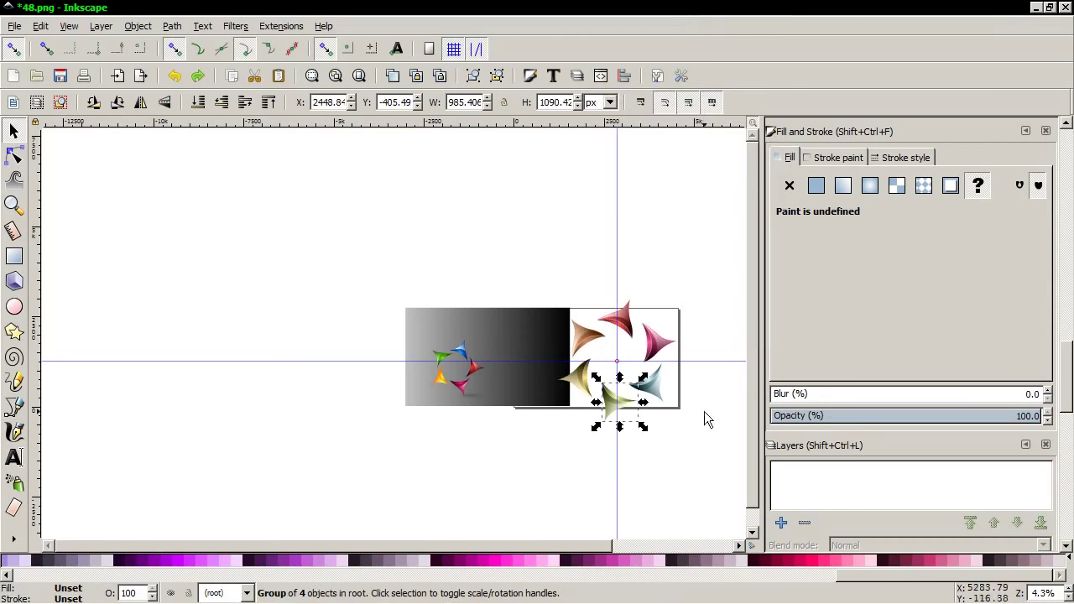
# Delete the horizontal and vertical guide lines
pyautogui.click(701, 461)
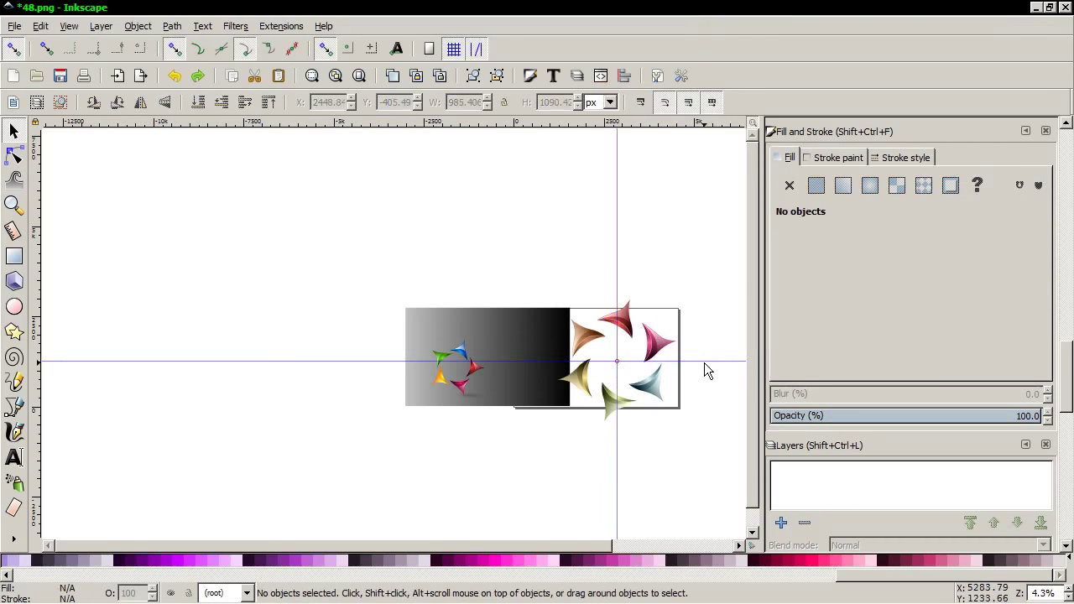
pyautogui.press('Delete')
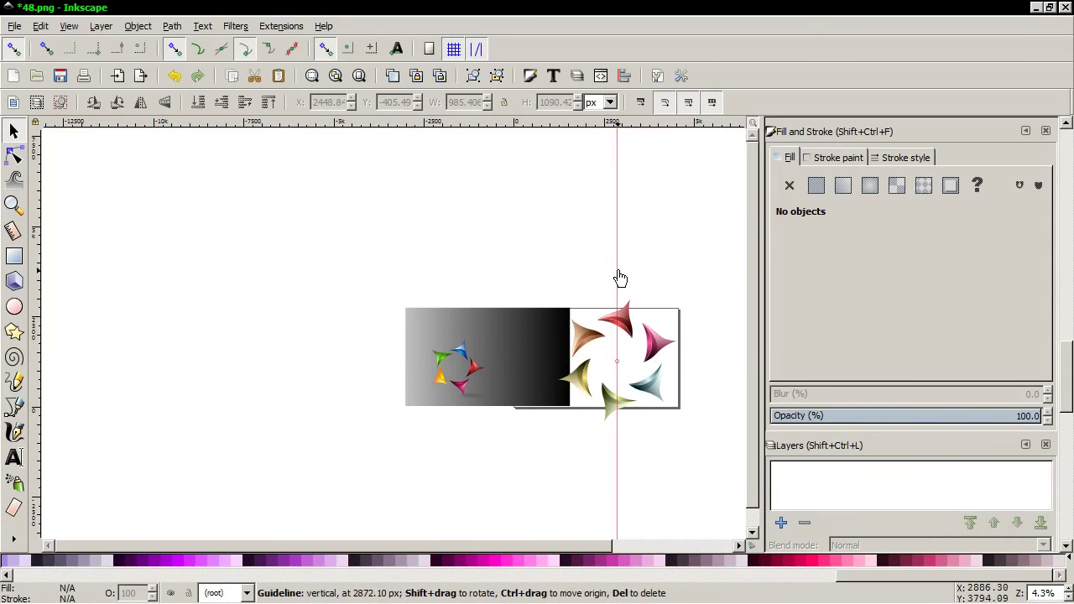
pyautogui.press('Delete')
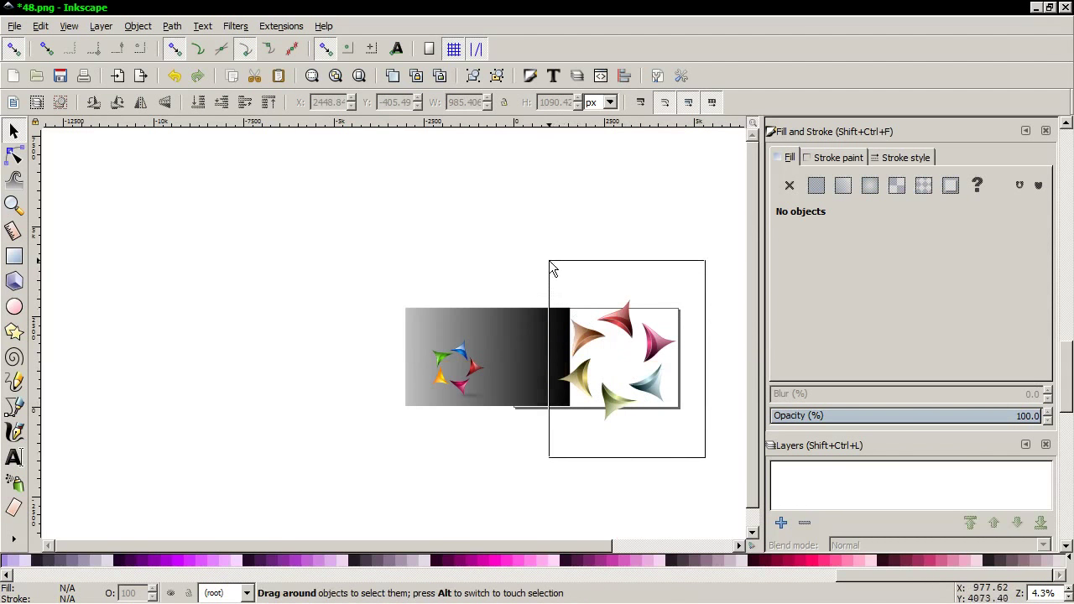
# Group all six petals, shrink the group to about 44%, and move the grey image left
pyautogui.moveTo(705, 457); pyautogui.dragTo(551, 262)
pyautogui.rightClick(646, 387)
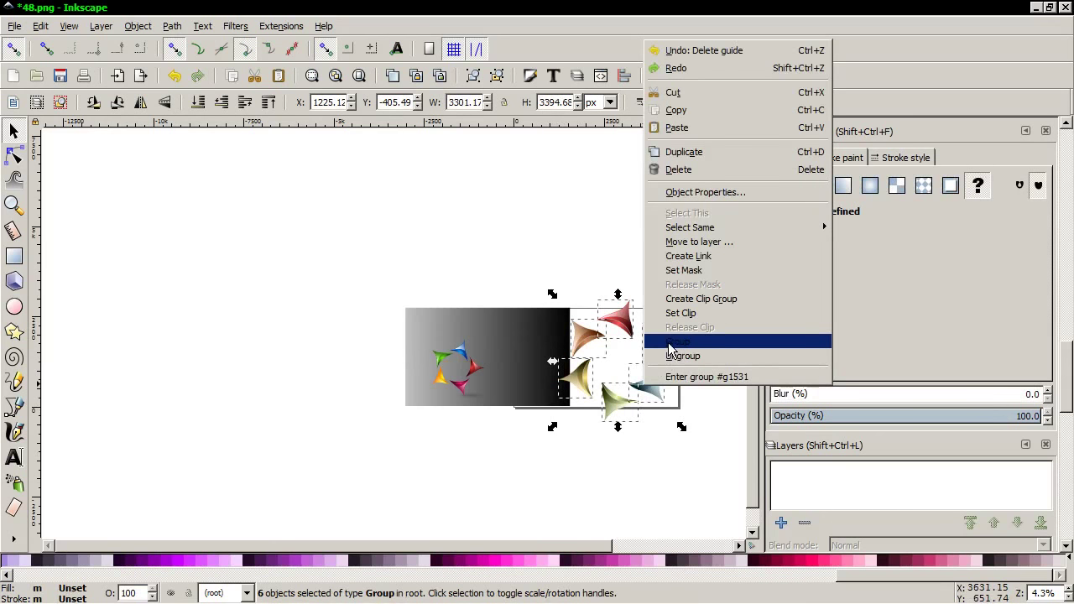
pyautogui.click(667, 343)
pyautogui.moveTo(684, 431); pyautogui.dragTo(655, 390)
pyautogui.moveTo(546, 377); pyautogui.dragTo(457, 375)
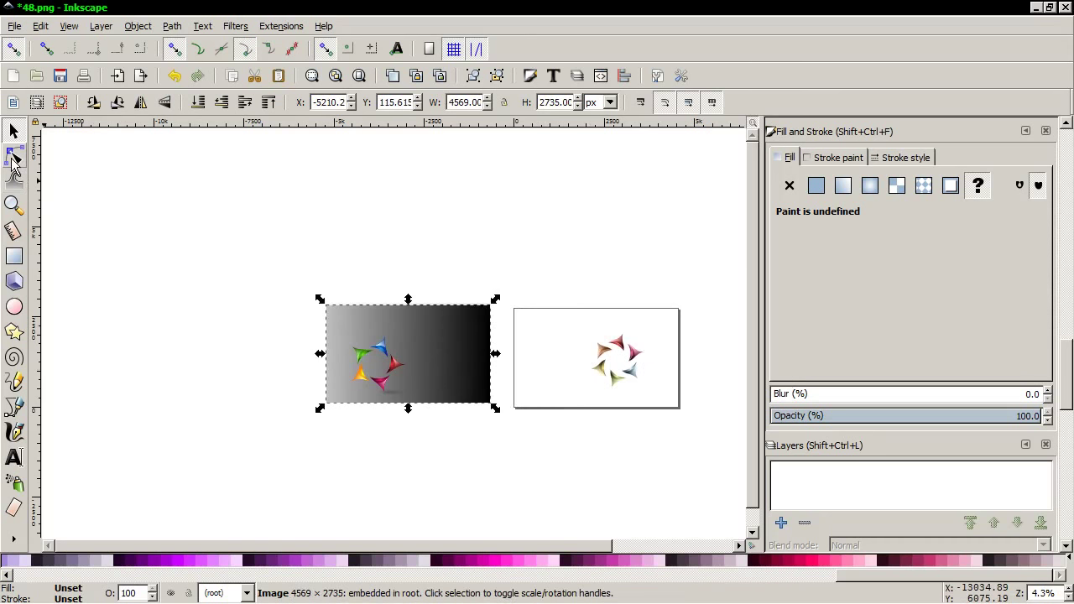
# Draw a rectangle over the image, lower it behind the petals, and fill it dark grey-purple
pyautogui.click(15, 257)
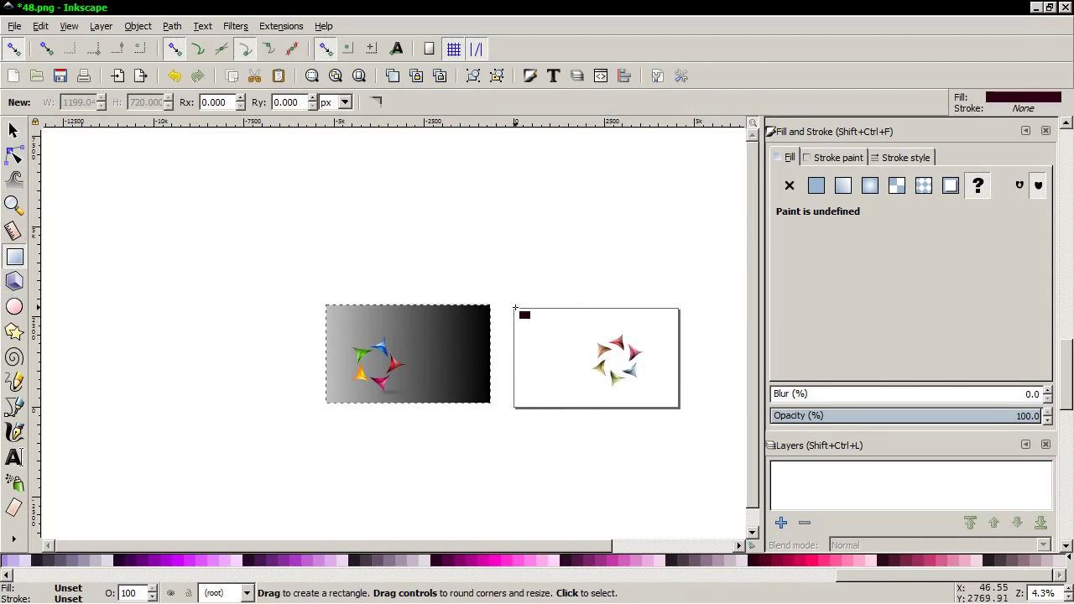
pyautogui.moveTo(514, 310); pyautogui.dragTo(681, 406)
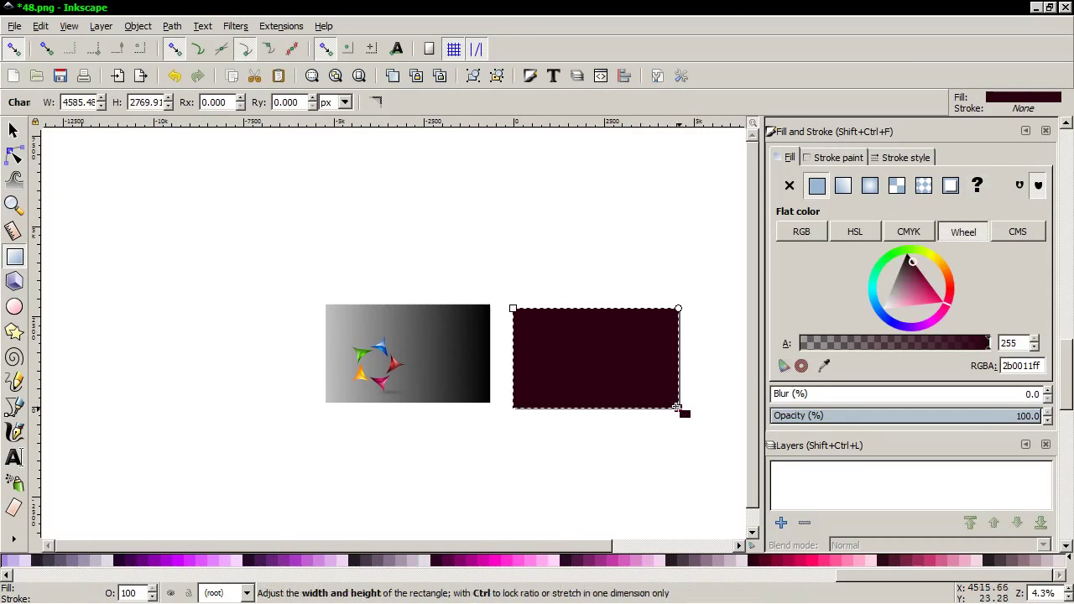
pyautogui.click(13, 130)
pyautogui.click(198, 104)
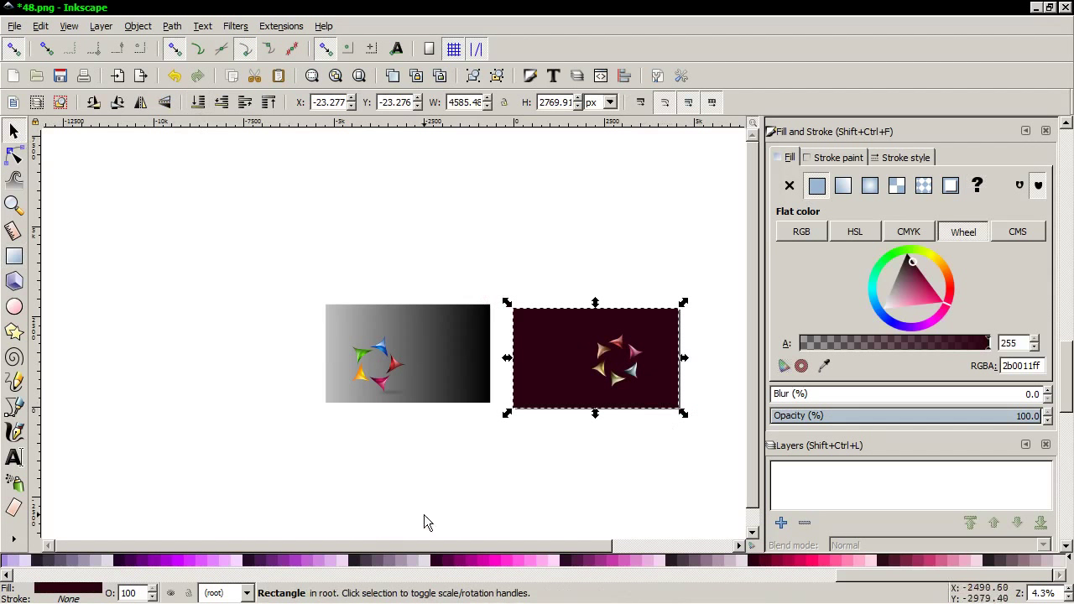
pyautogui.click(672, 562)
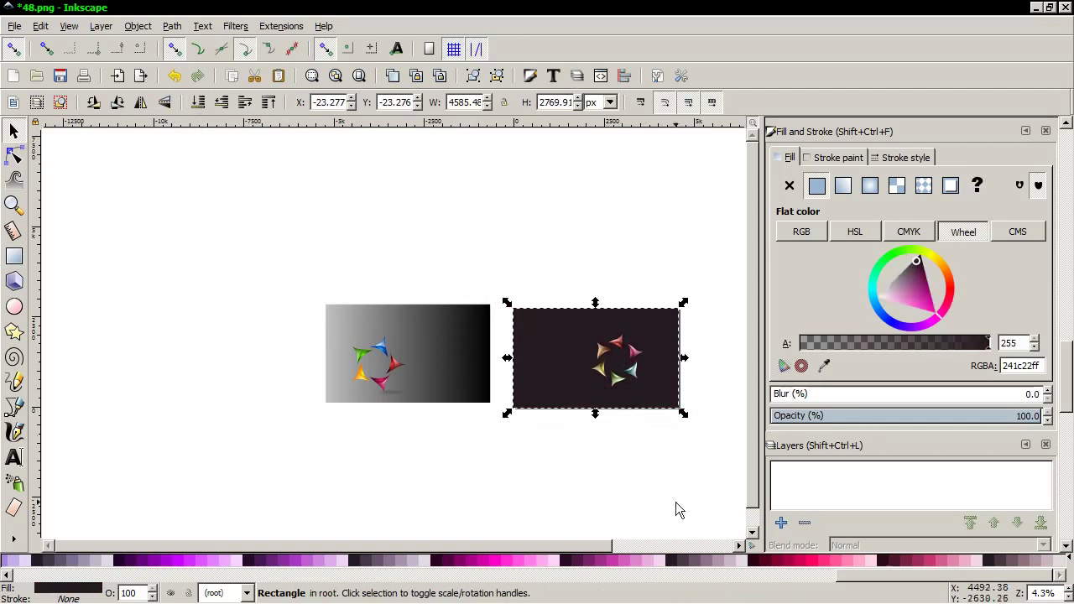
# Give the rectangle a linear gradient from pale pink ffd5e5 to dark grey-purple 241c22
pyautogui.click(842, 187)
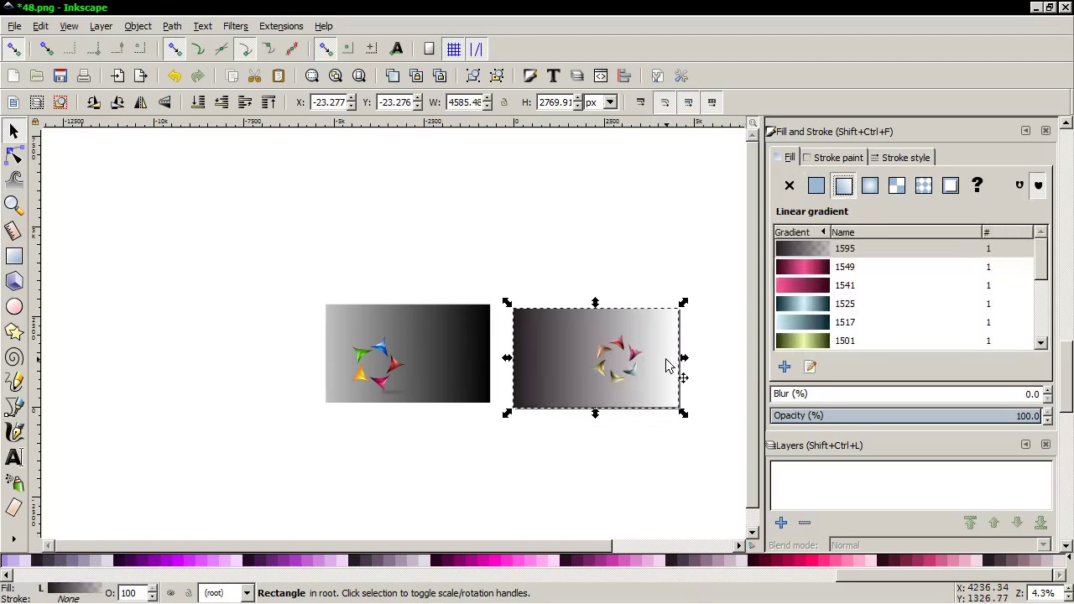
pyautogui.click(811, 369)
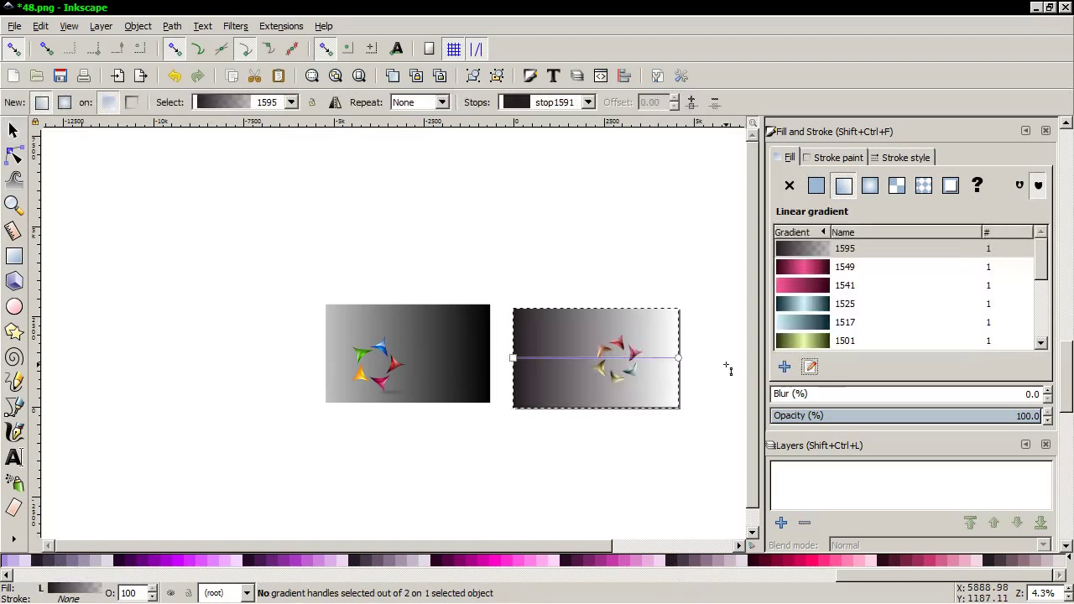
pyautogui.click(680, 361)
pyautogui.click(677, 563)
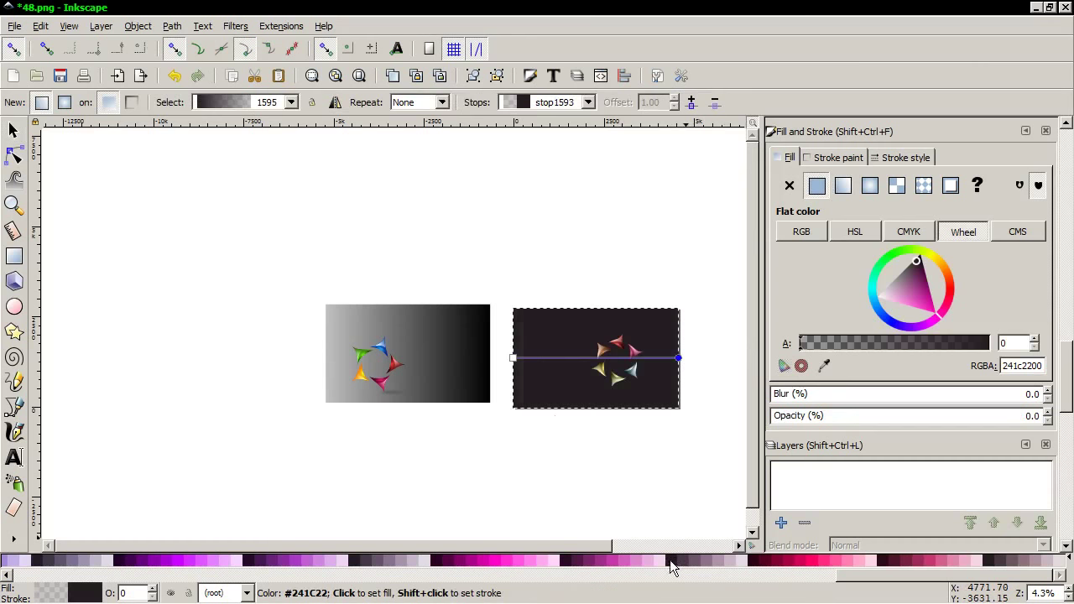
pyautogui.click(512, 358)
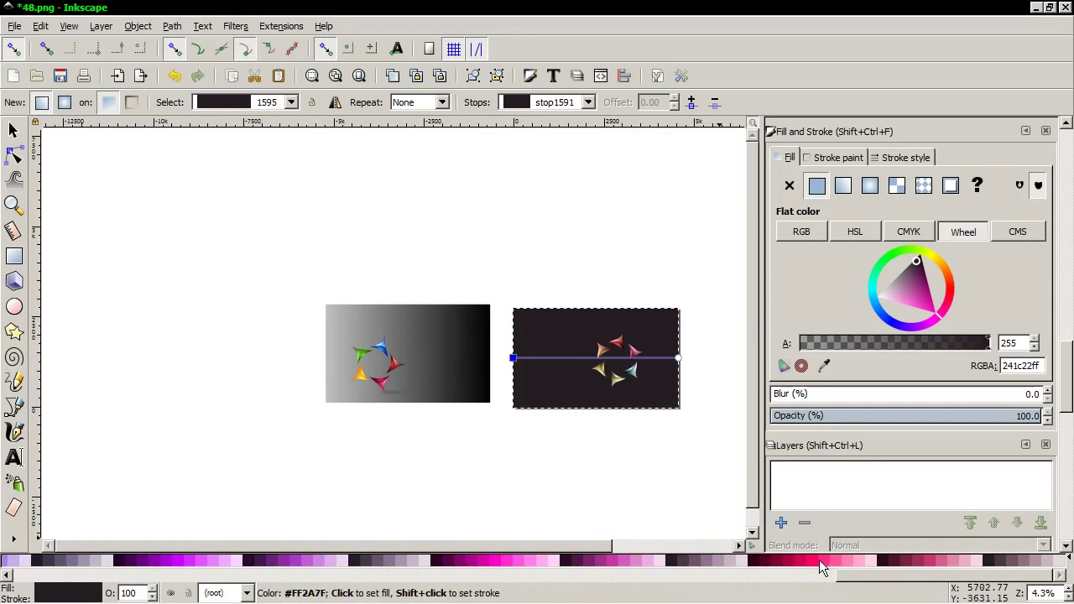
pyautogui.click(859, 563)
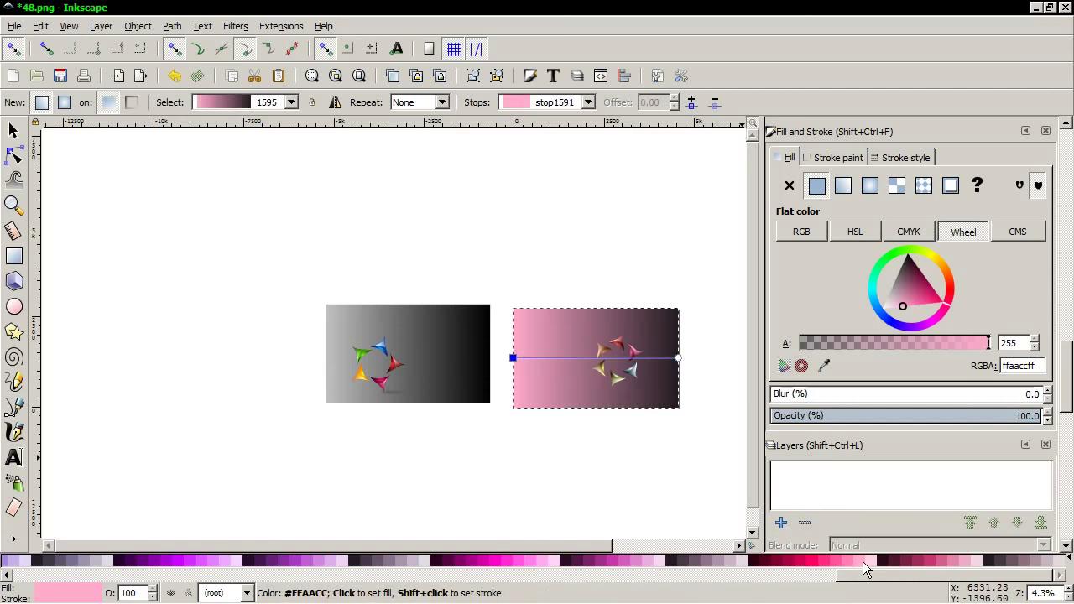
pyautogui.click(865, 563)
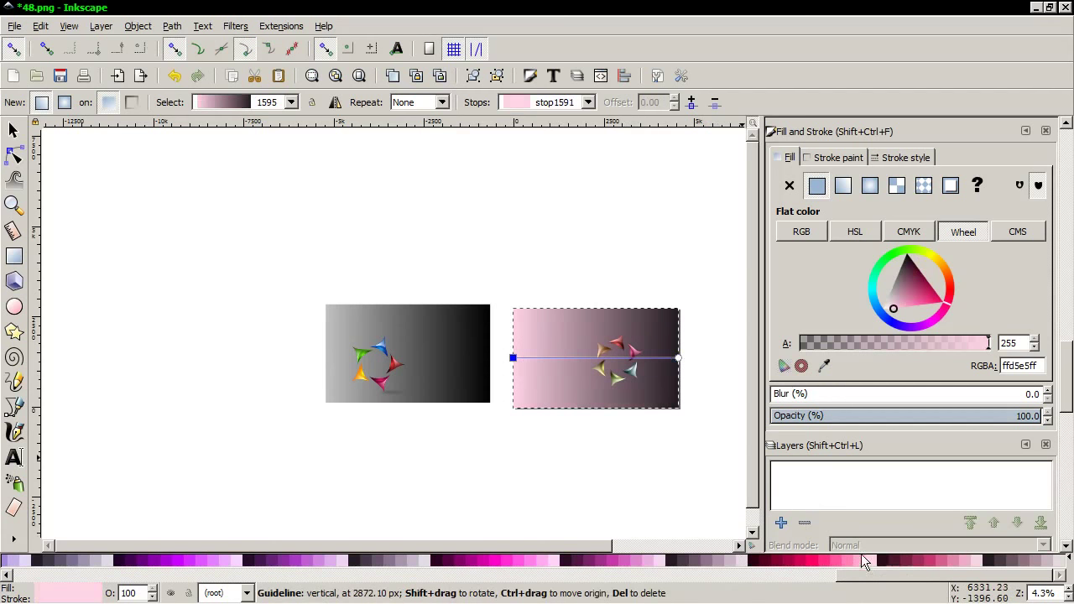
pyautogui.click(13, 130)
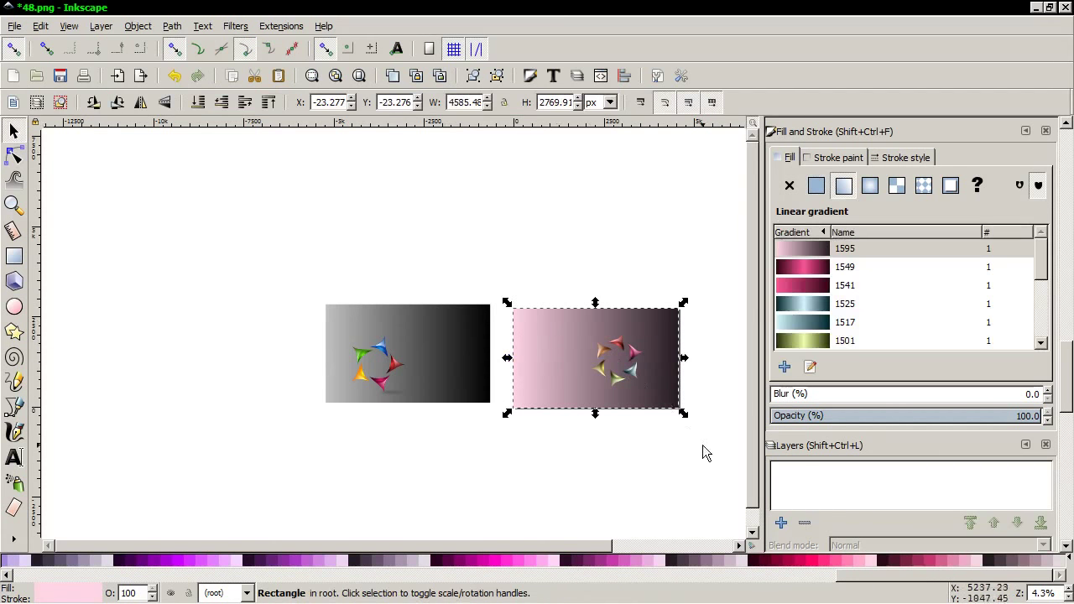
# Select the petal group and shift it left within the background rectangle
pyautogui.moveTo(672, 455); pyautogui.dragTo(568, 272)
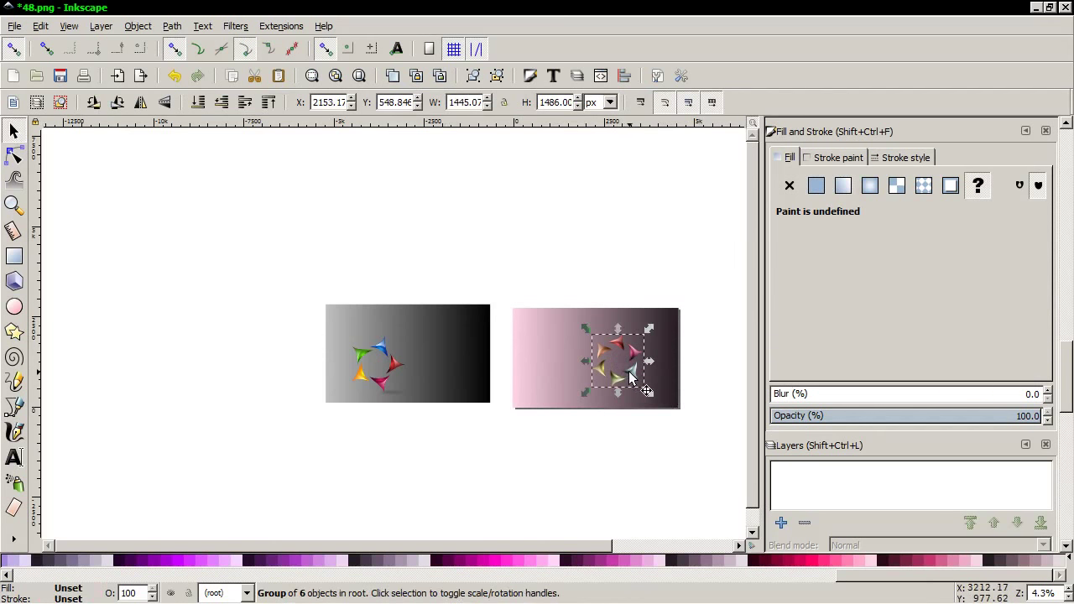
pyautogui.moveTo(631, 377); pyautogui.dragTo(576, 378)
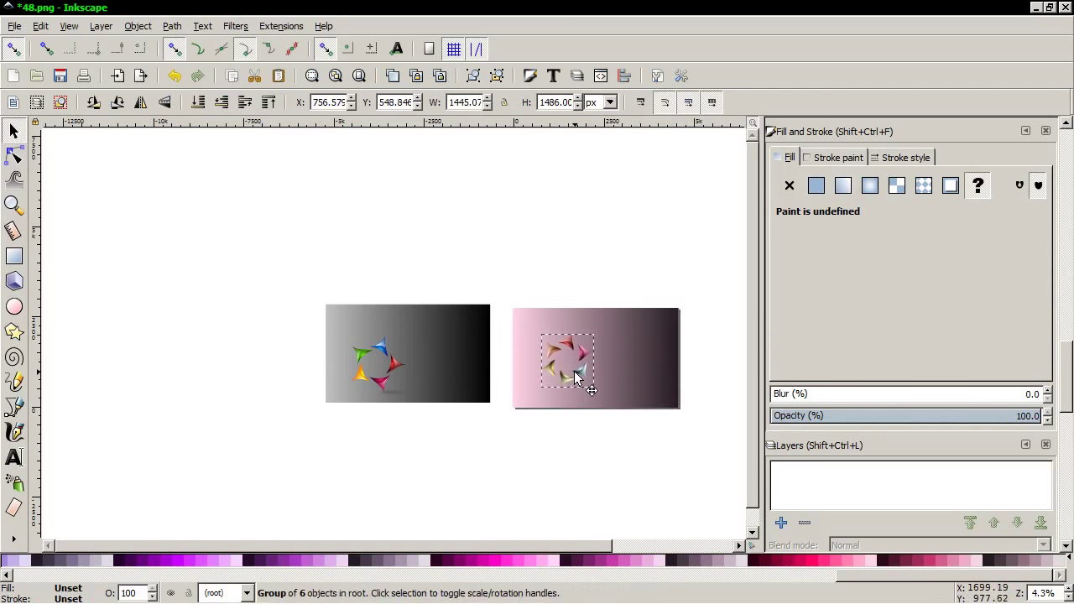
pyautogui.moveTo(576, 375); pyautogui.dragTo(574, 380)
pyautogui.scroll(1, 585, 390)
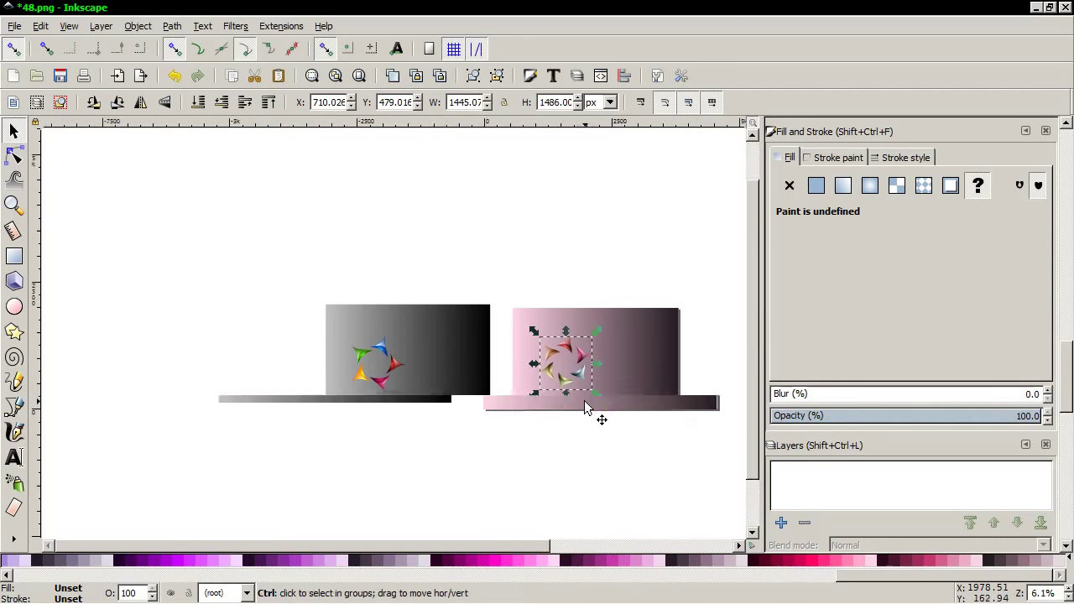
pyautogui.scroll(1, 585, 393)
pyautogui.scroll(2, 585, 393)
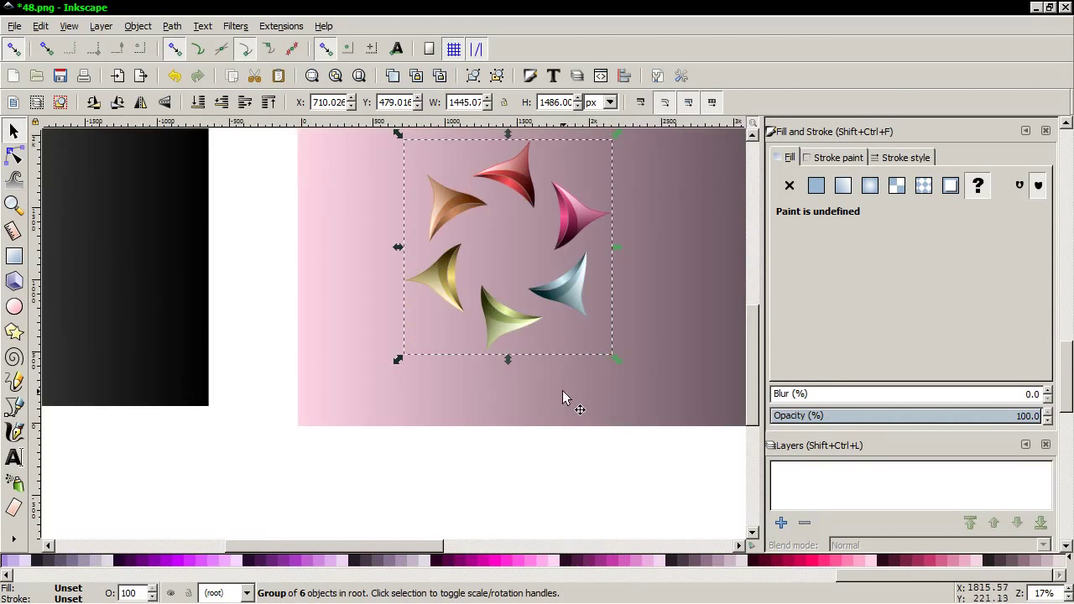
pyautogui.scroll(-1, 559, 421)
pyautogui.scroll(-1, 557, 420)
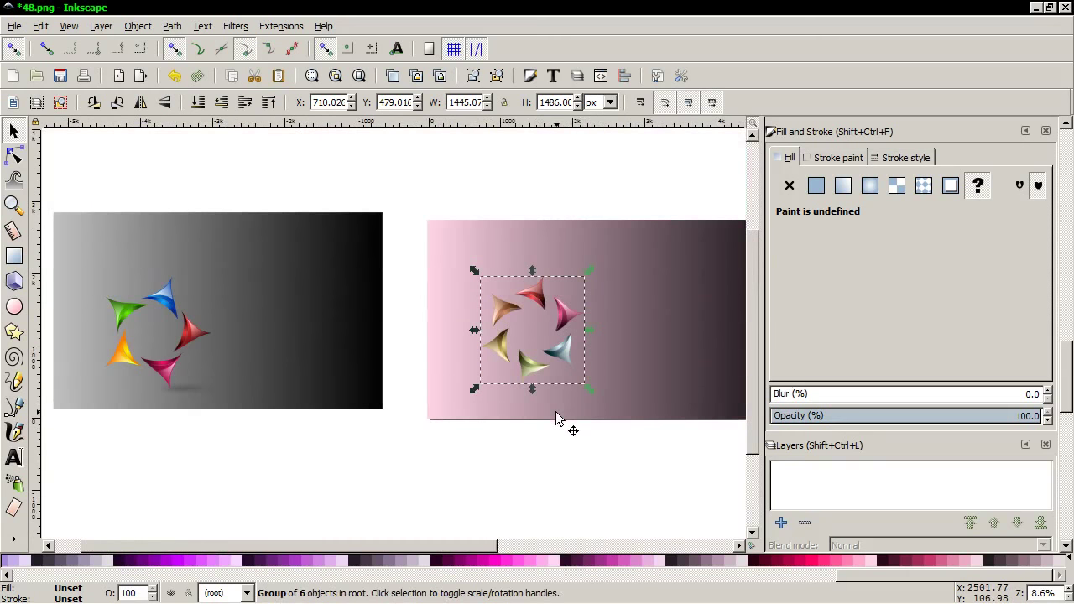
# Draw a small ellipse below the petal ring
pyautogui.click(443, 442)
pyautogui.click(14, 307)
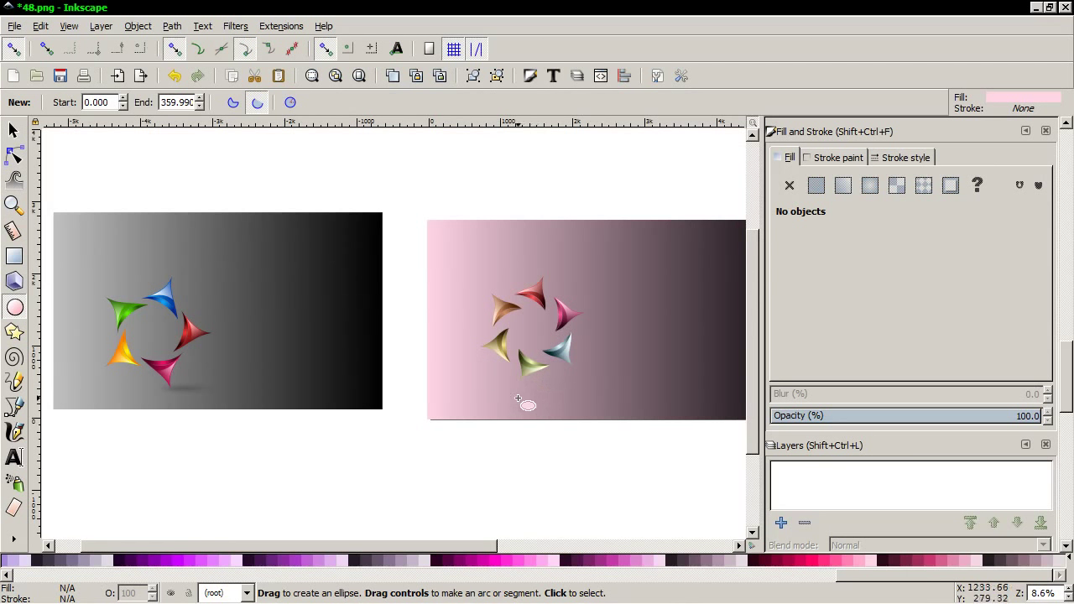
pyautogui.moveTo(520, 393); pyautogui.dragTo(586, 408)
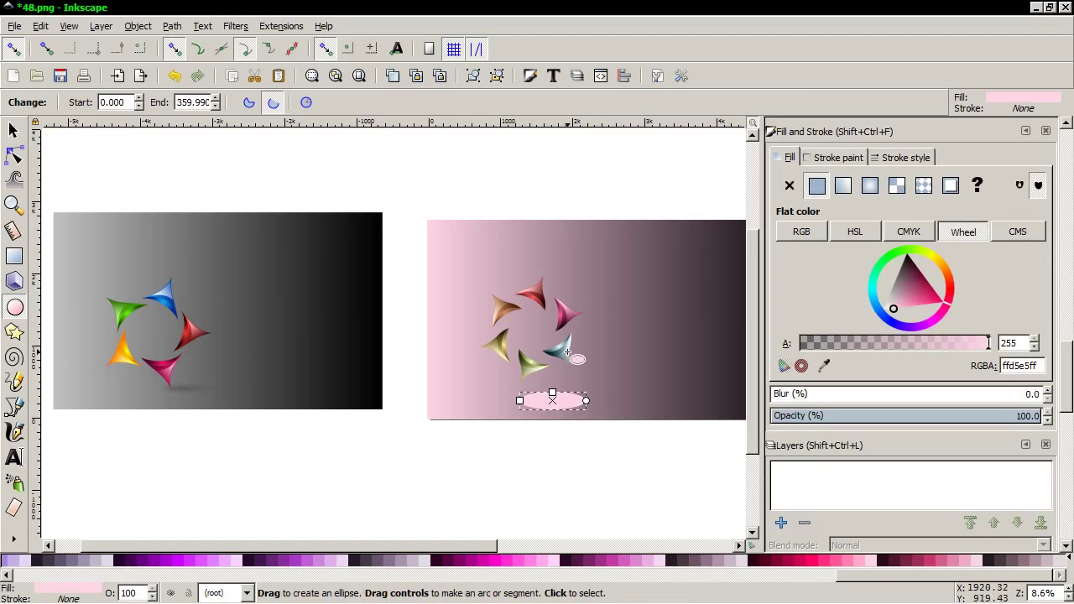
pyautogui.click(13, 130)
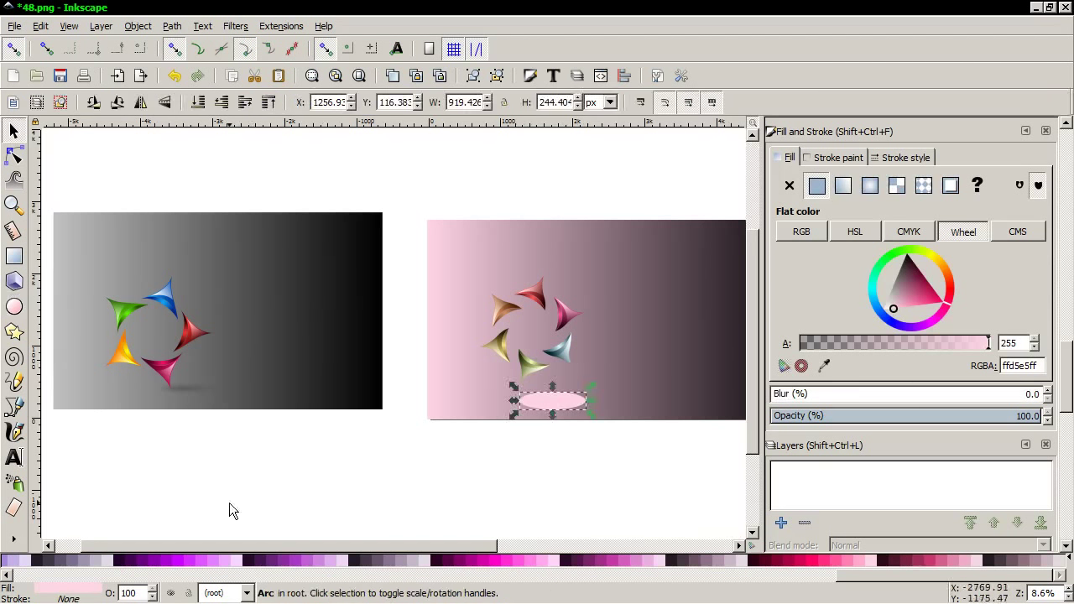
# Give the ellipse a dark grey-purple radial gradient, 43.2 opacity, and flatten it vertically
pyautogui.click(674, 562)
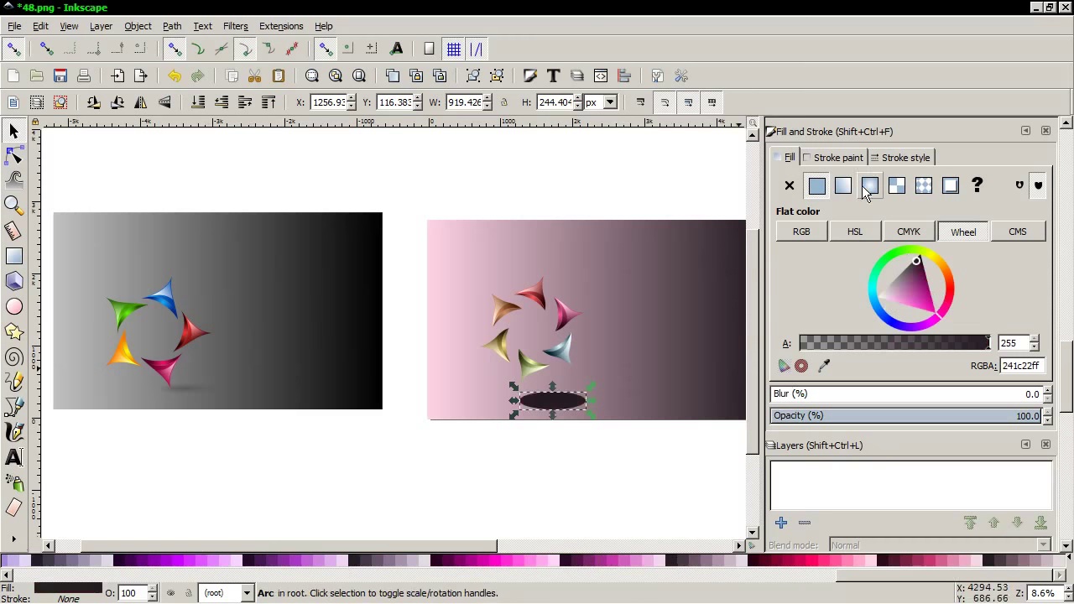
pyautogui.click(869, 186)
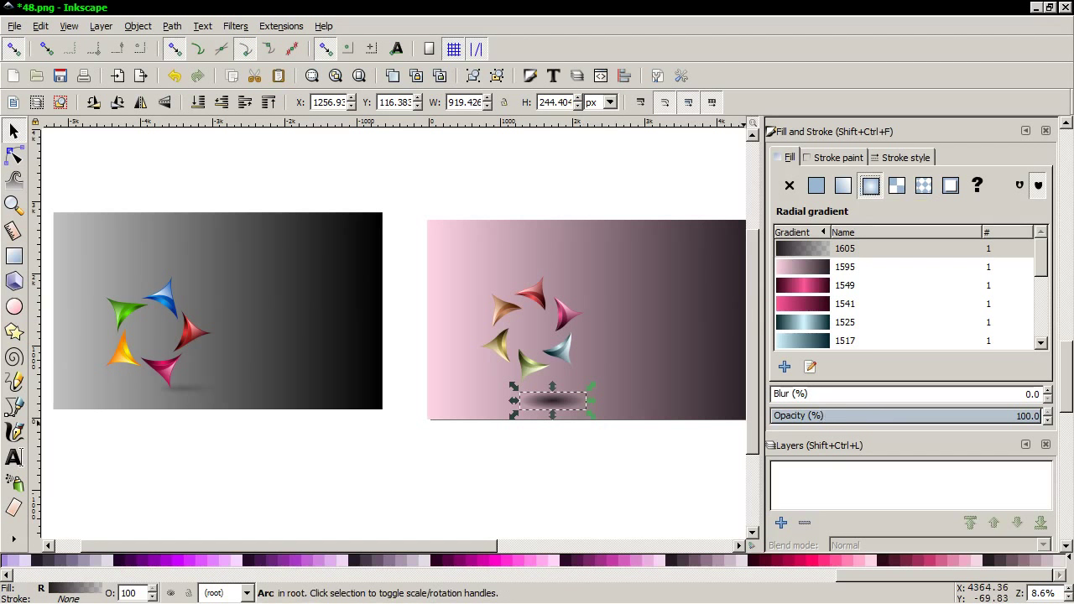
pyautogui.click(889, 417)
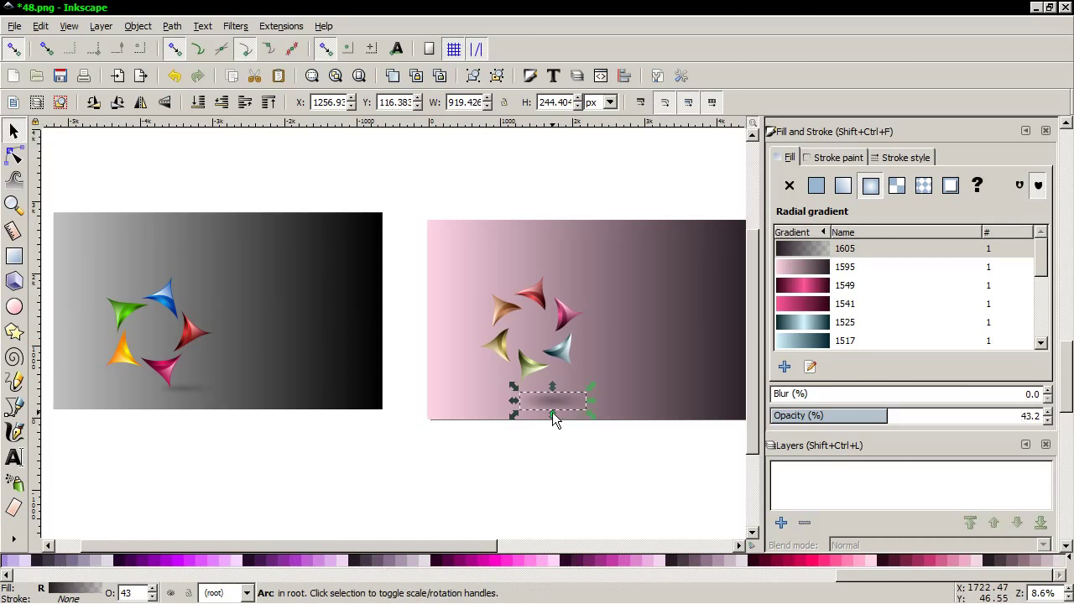
pyautogui.moveTo(553, 412); pyautogui.dragTo(593, 398)
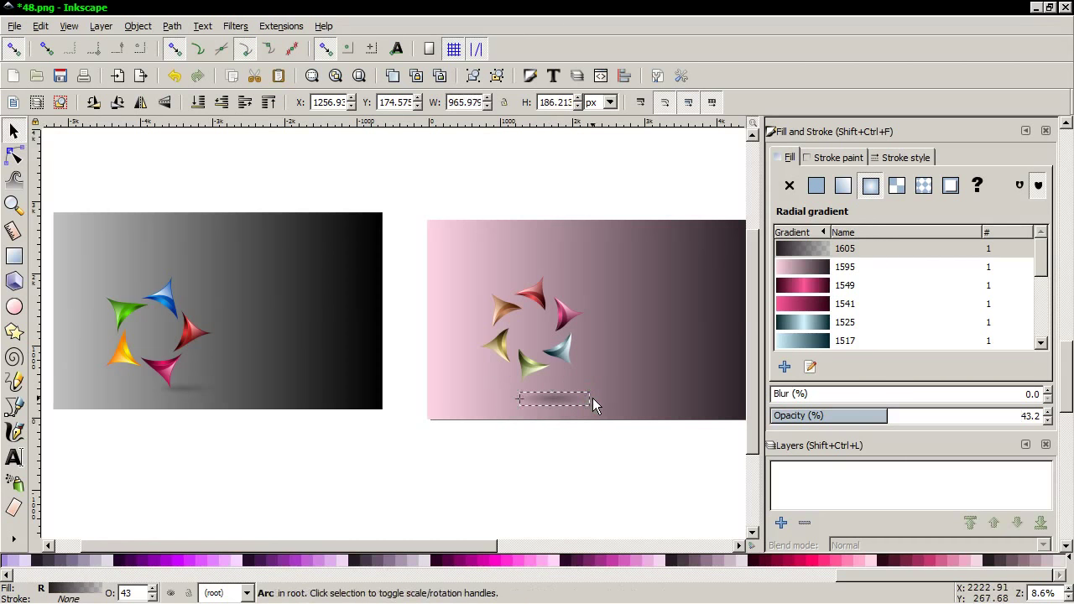
# Rotate the petal ring slightly, then deselect it
pyautogui.click(529, 369)
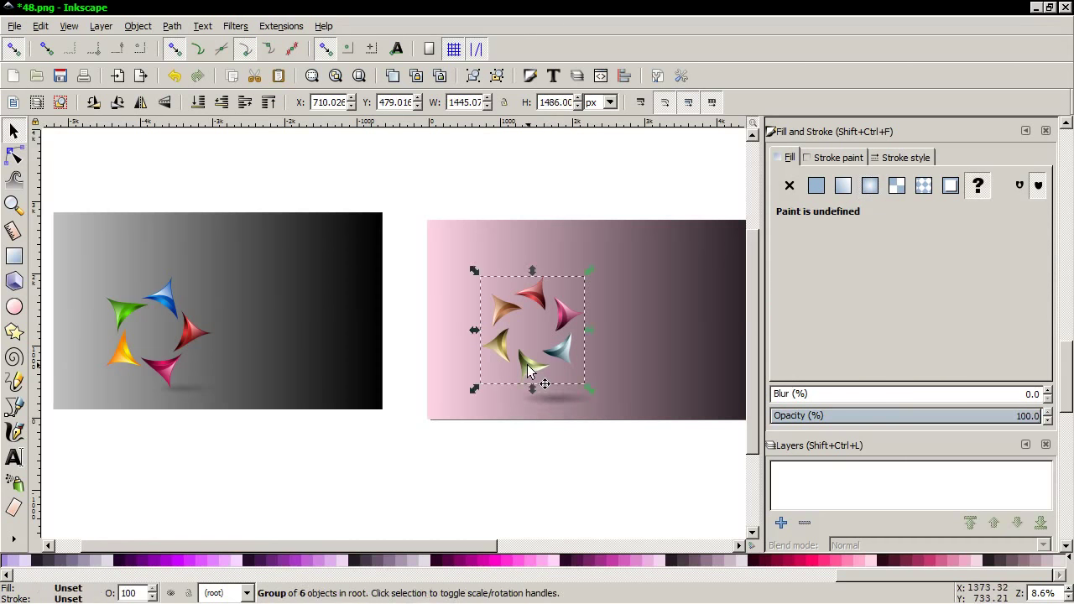
pyautogui.moveTo(589, 387)
pyautogui.mouseDown()
pyautogui.moveTo(592, 357)
pyautogui.moveTo(537, 384)
pyautogui.mouseUp()
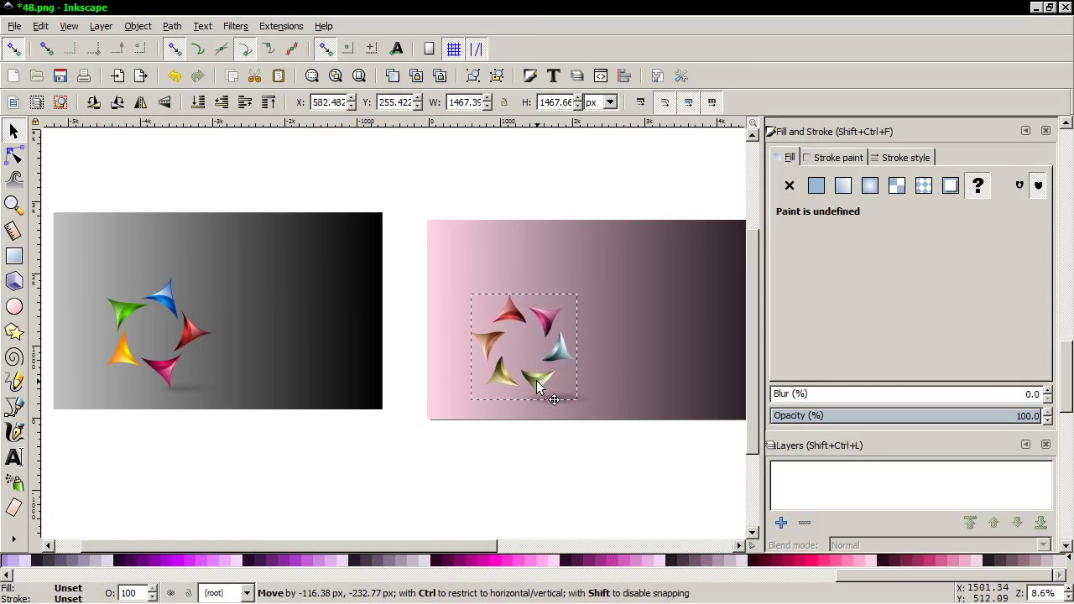
pyautogui.click(534, 210)
pyautogui.scroll(-1, 528, 454)
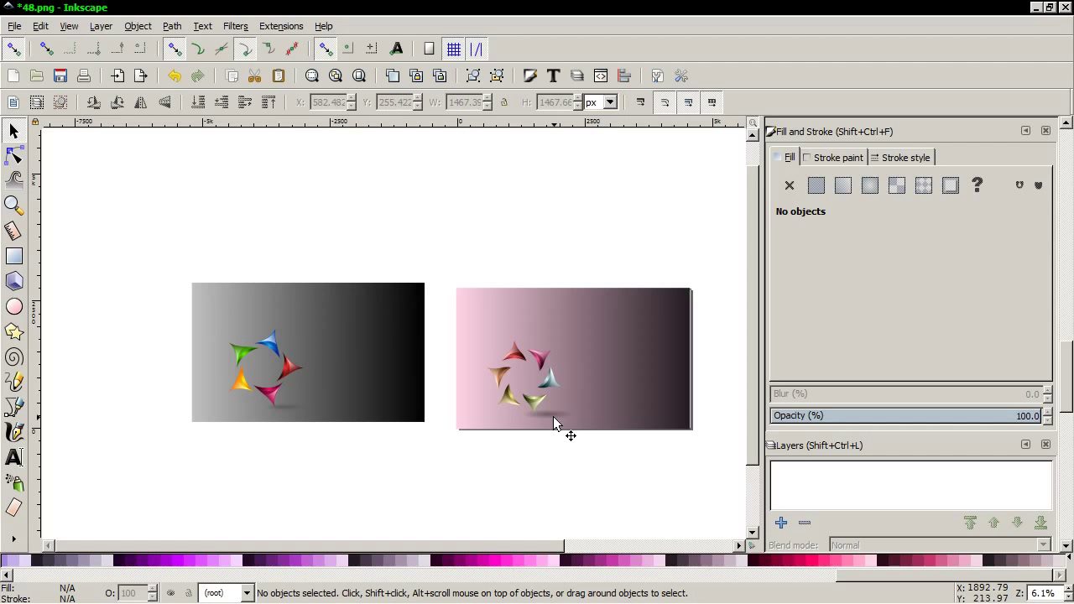
# Zoom to fit the pink background rectangle, deselect it, and minimise Inkscape
pyautogui.click(475, 314)
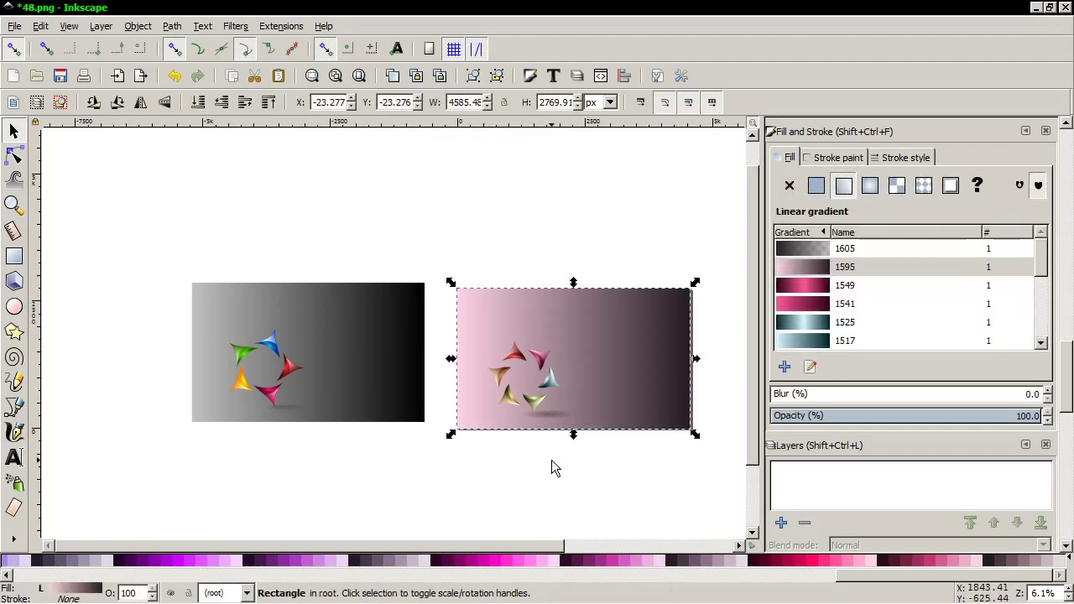
pyautogui.click(360, 75)
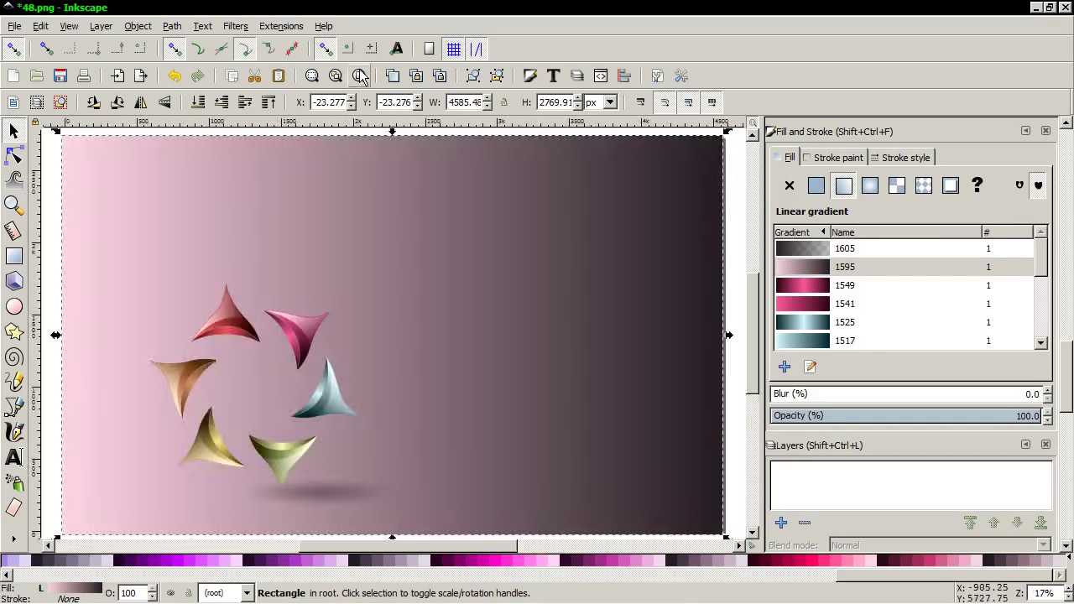
pyautogui.click(736, 225)
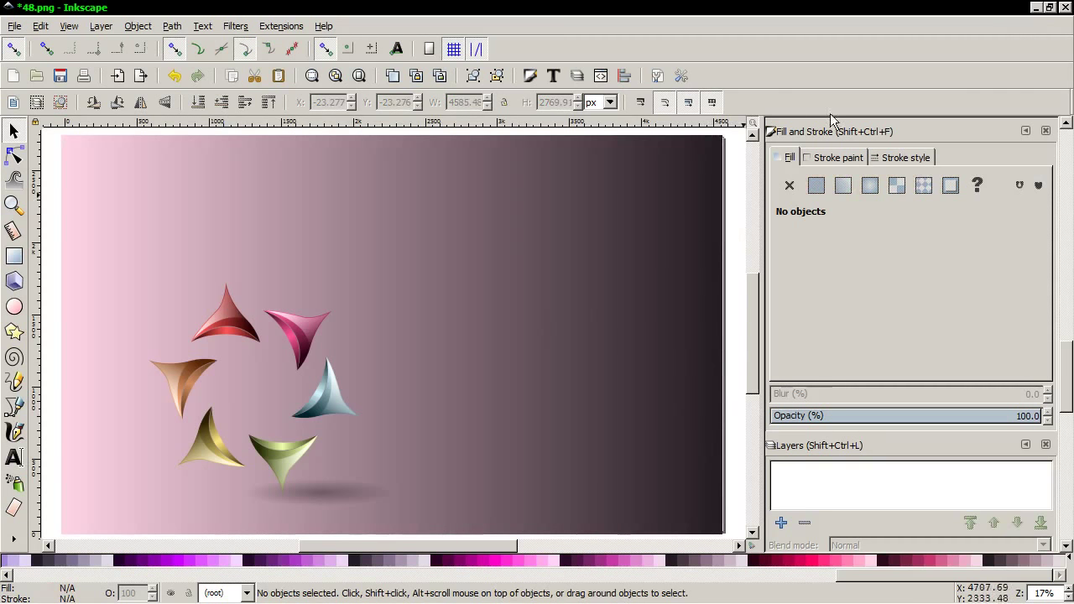
pyautogui.click(1038, 10)
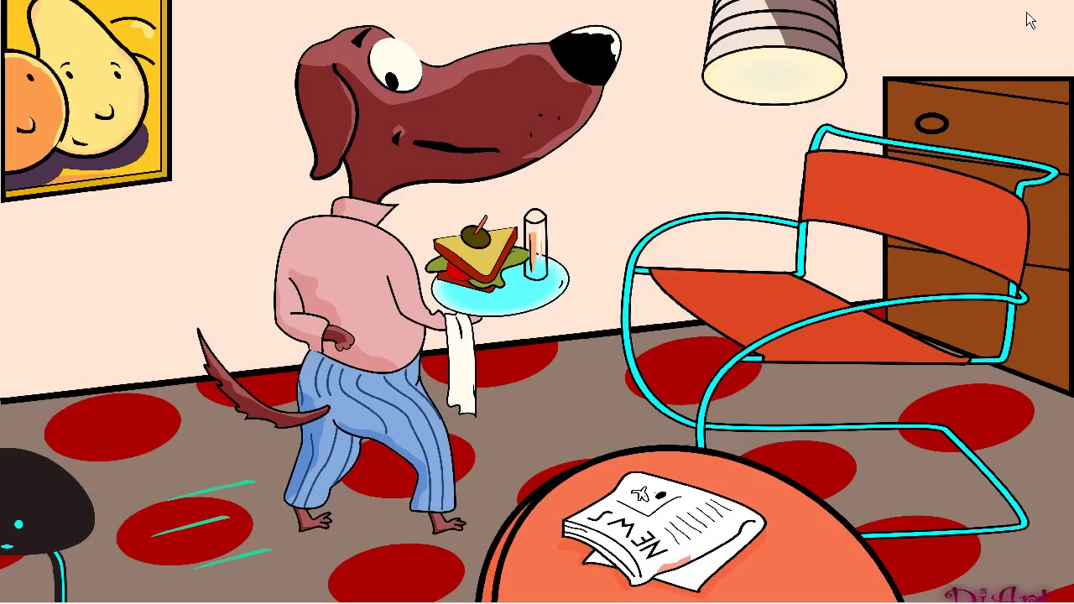